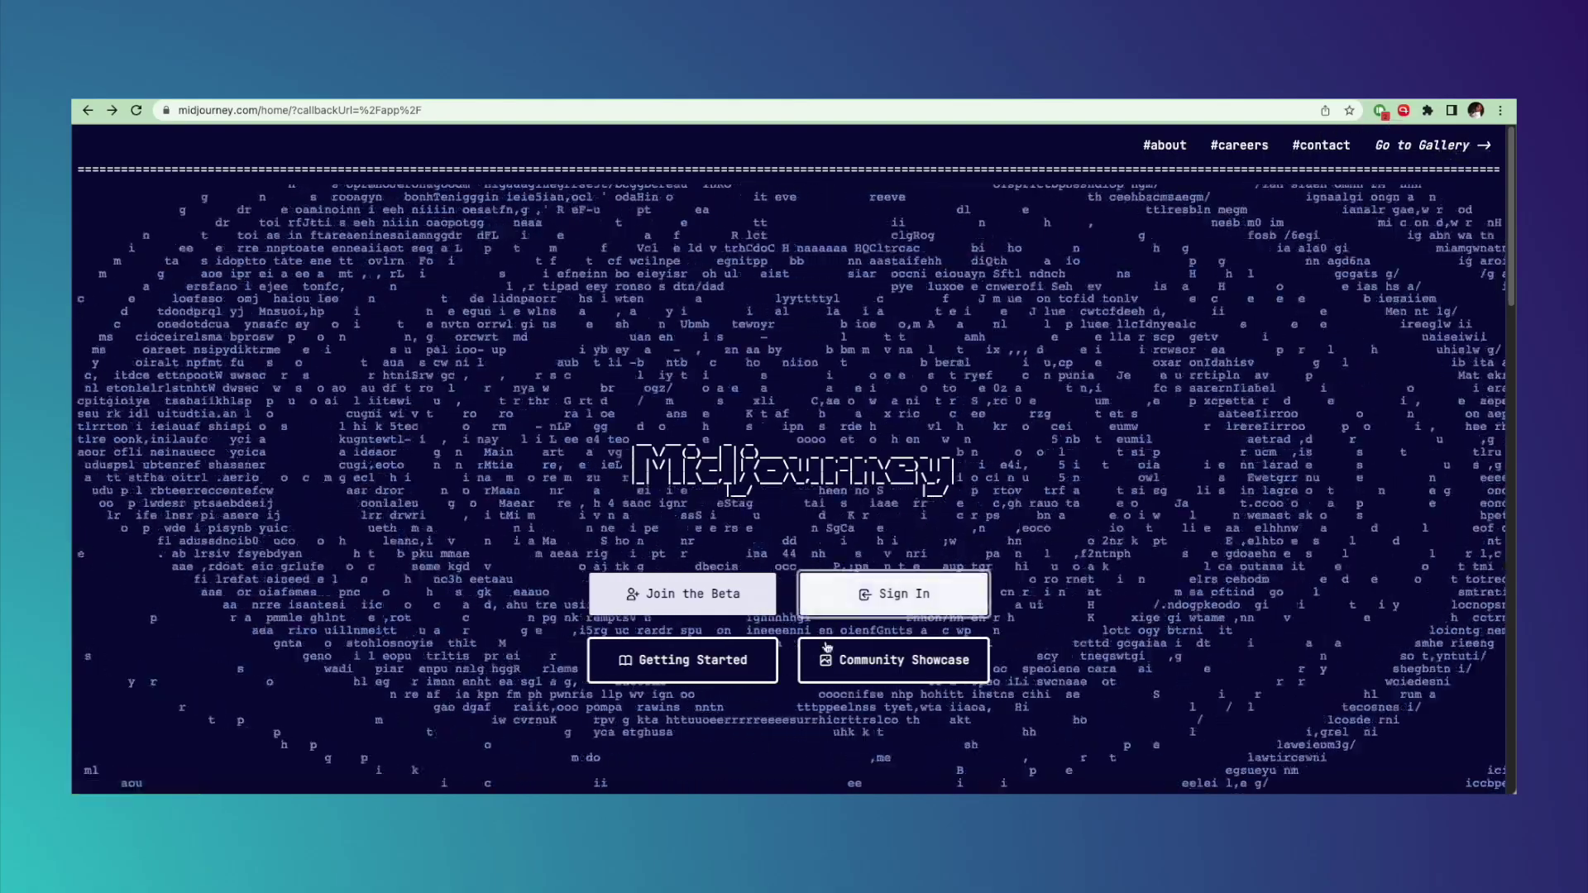
# - Open Midjourney's Community Showcase and browse the recent AI-generated images
pyautogui.click(892, 661)
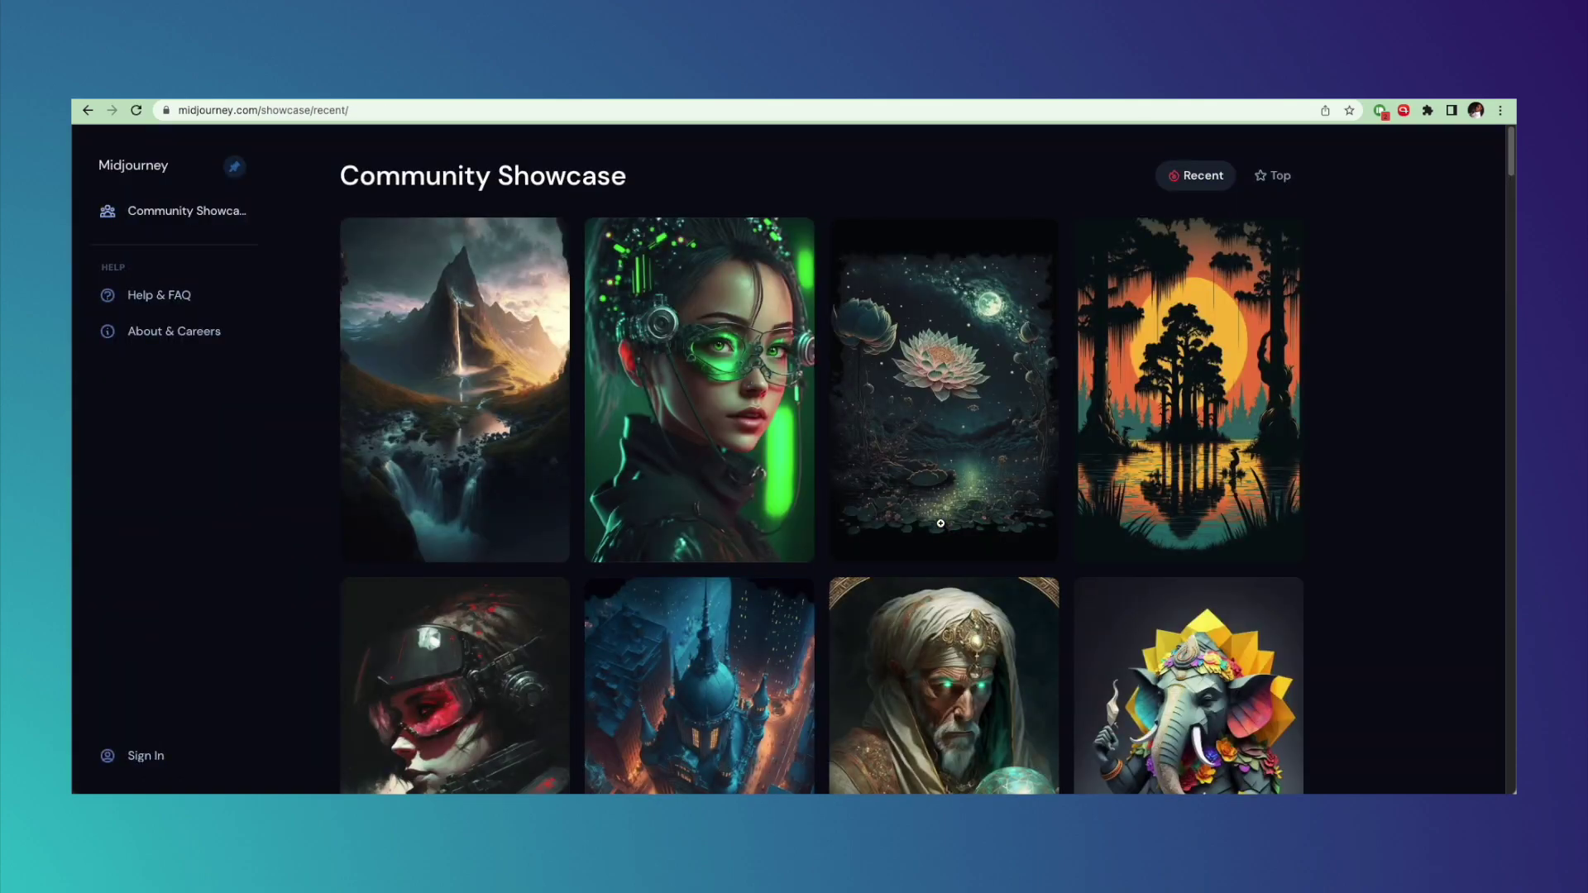
pyautogui.scroll(-1, 938, 463)
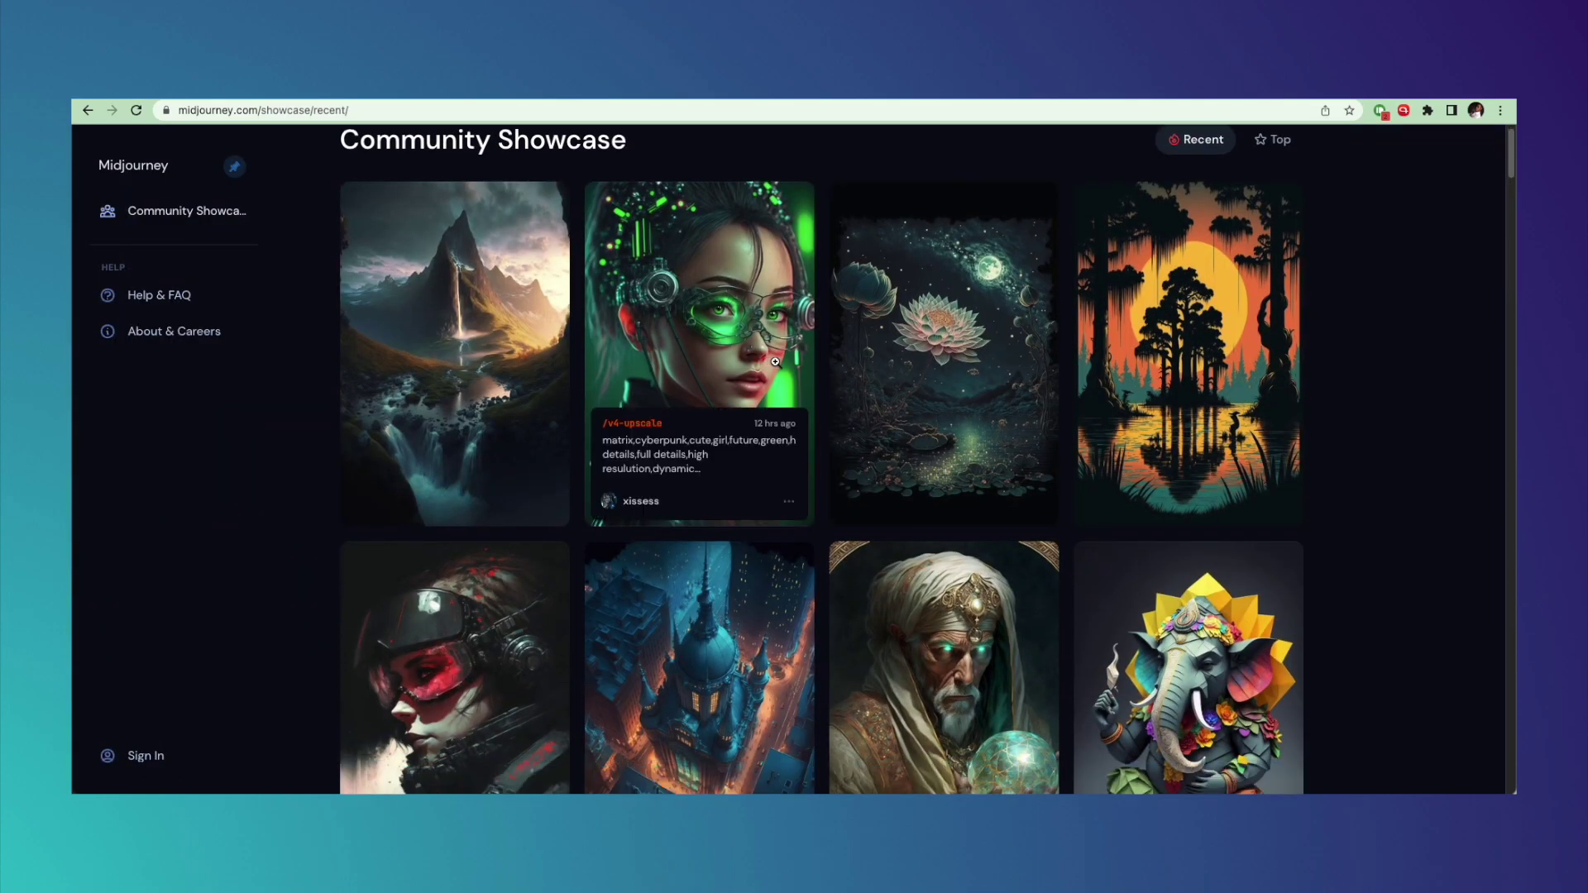
pyautogui.scroll(-5, 957, 442)
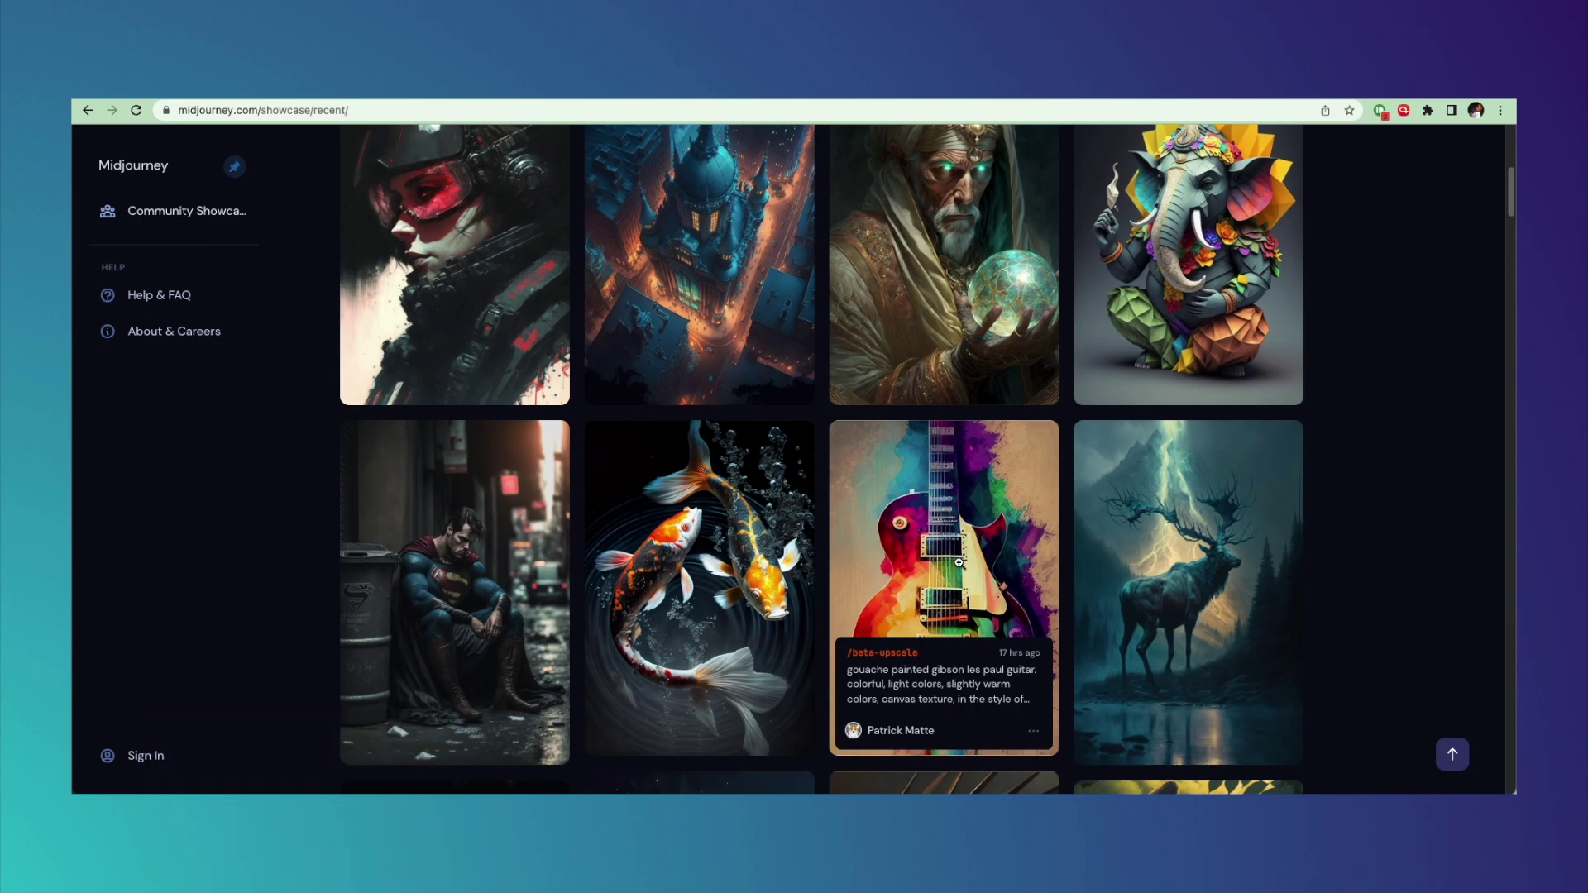
pyautogui.scroll(-1, 1163, 573)
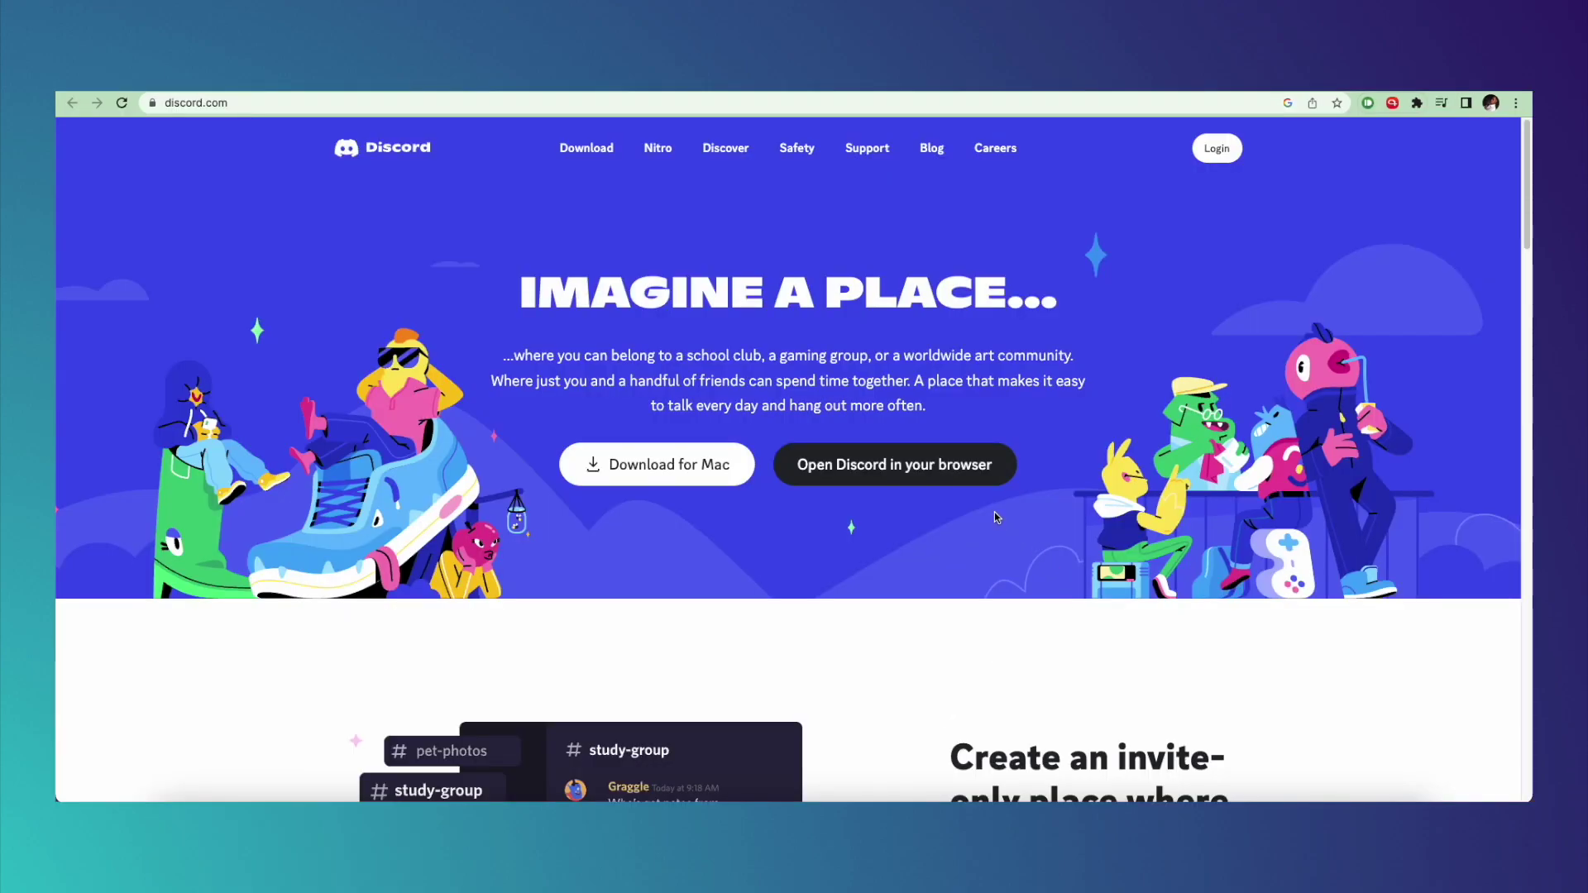
# - Switch to Discord in the browser, look over the server templates, and choose to join a server with an existing invite
pyautogui.click(897, 478)
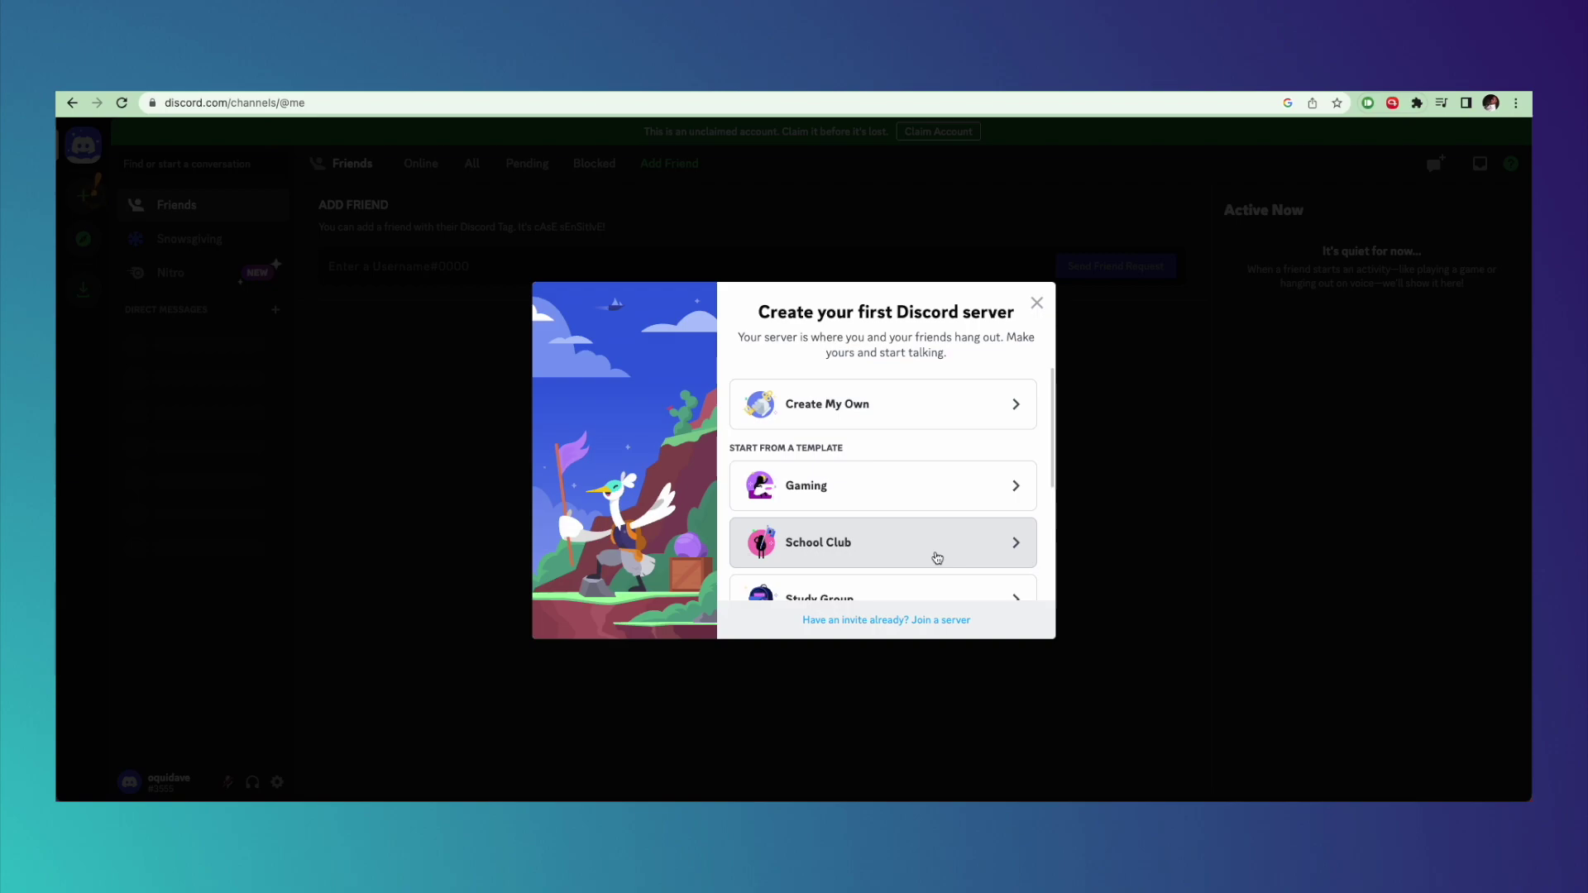
pyautogui.click(958, 621)
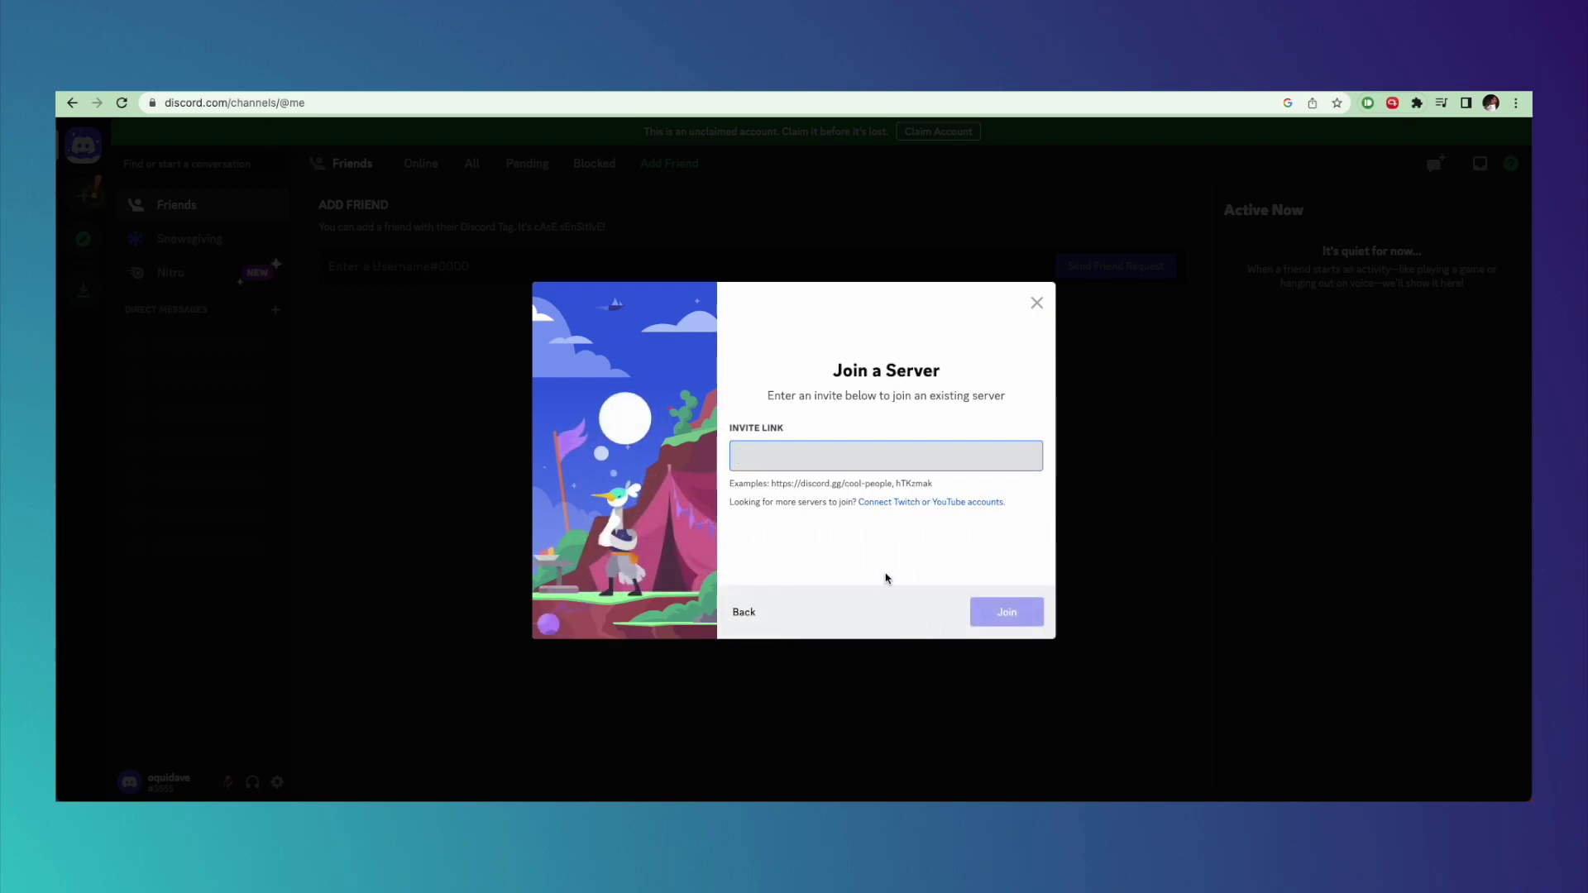
pyautogui.click(745, 612)
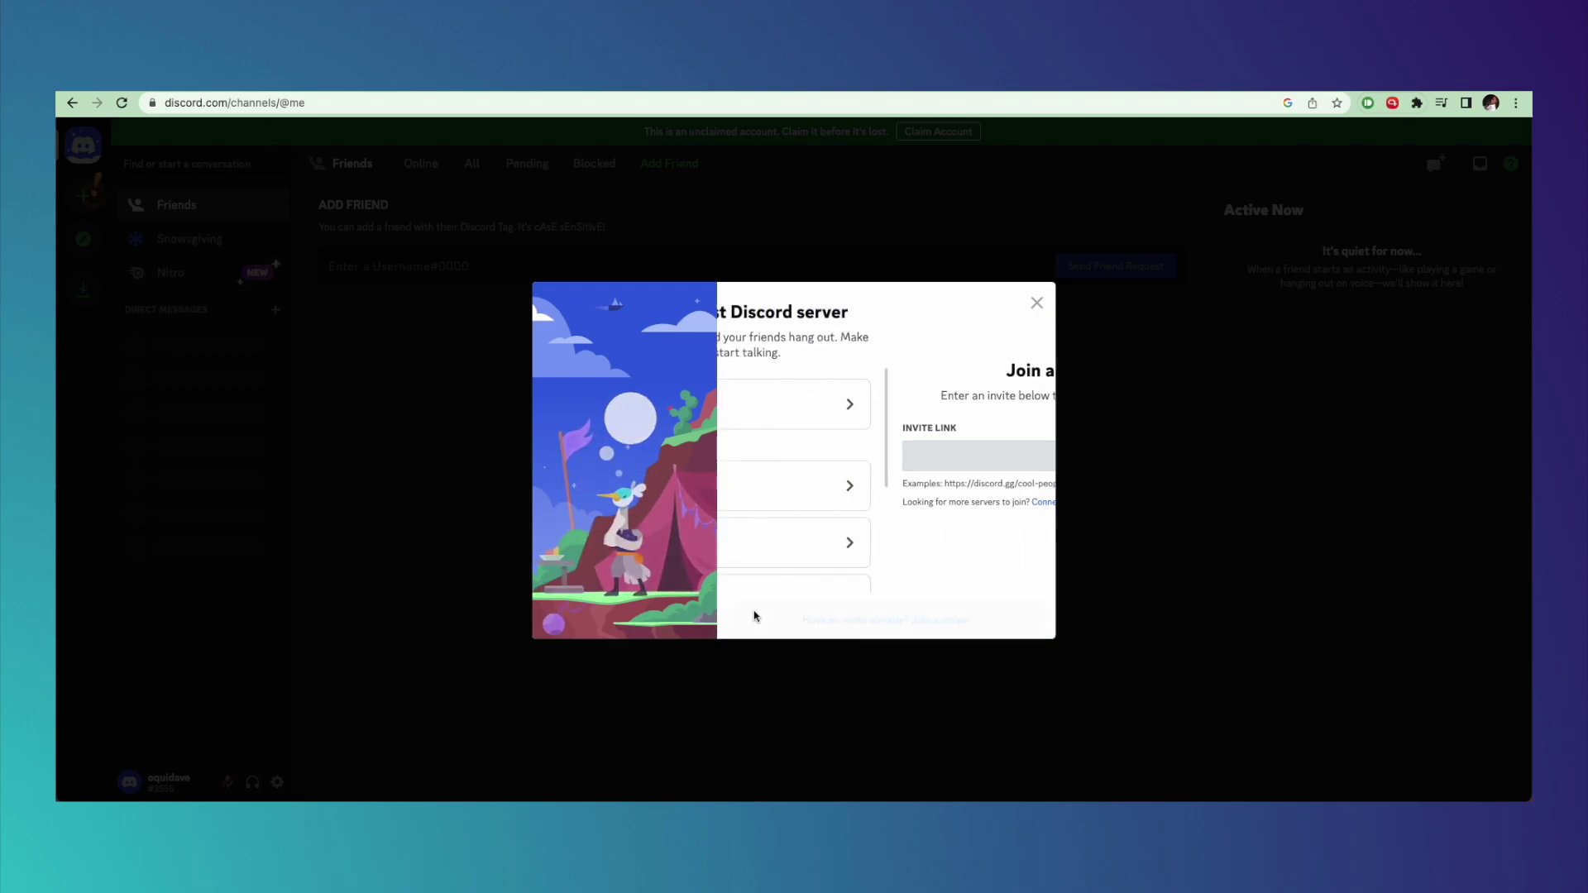
pyautogui.scroll(-4, 889, 527)
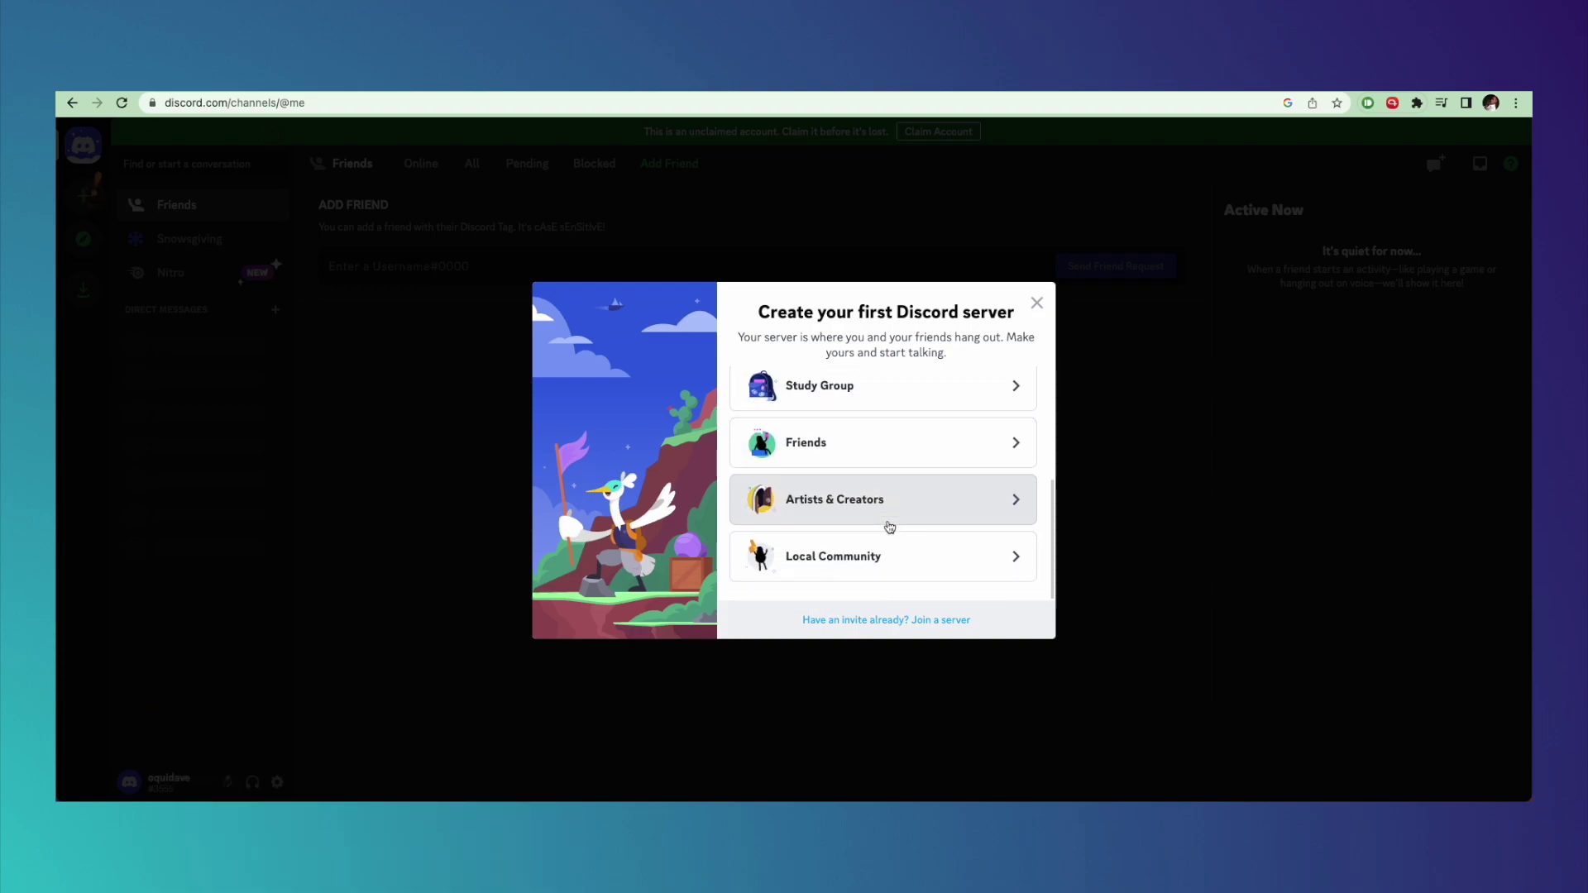
pyautogui.scroll(3, 893, 543)
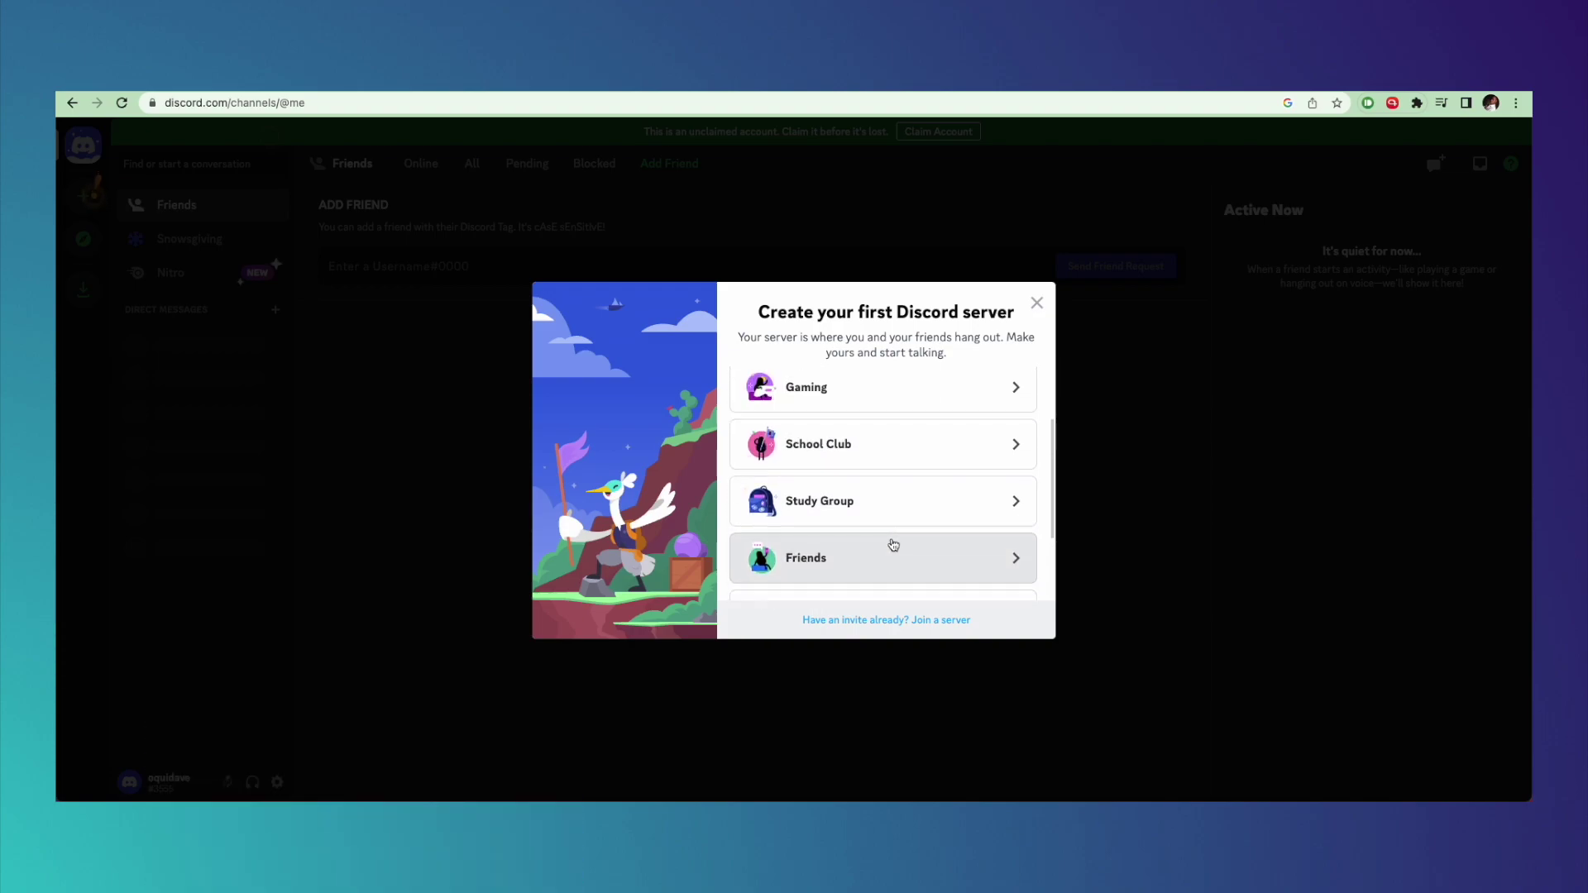
pyautogui.click(895, 619)
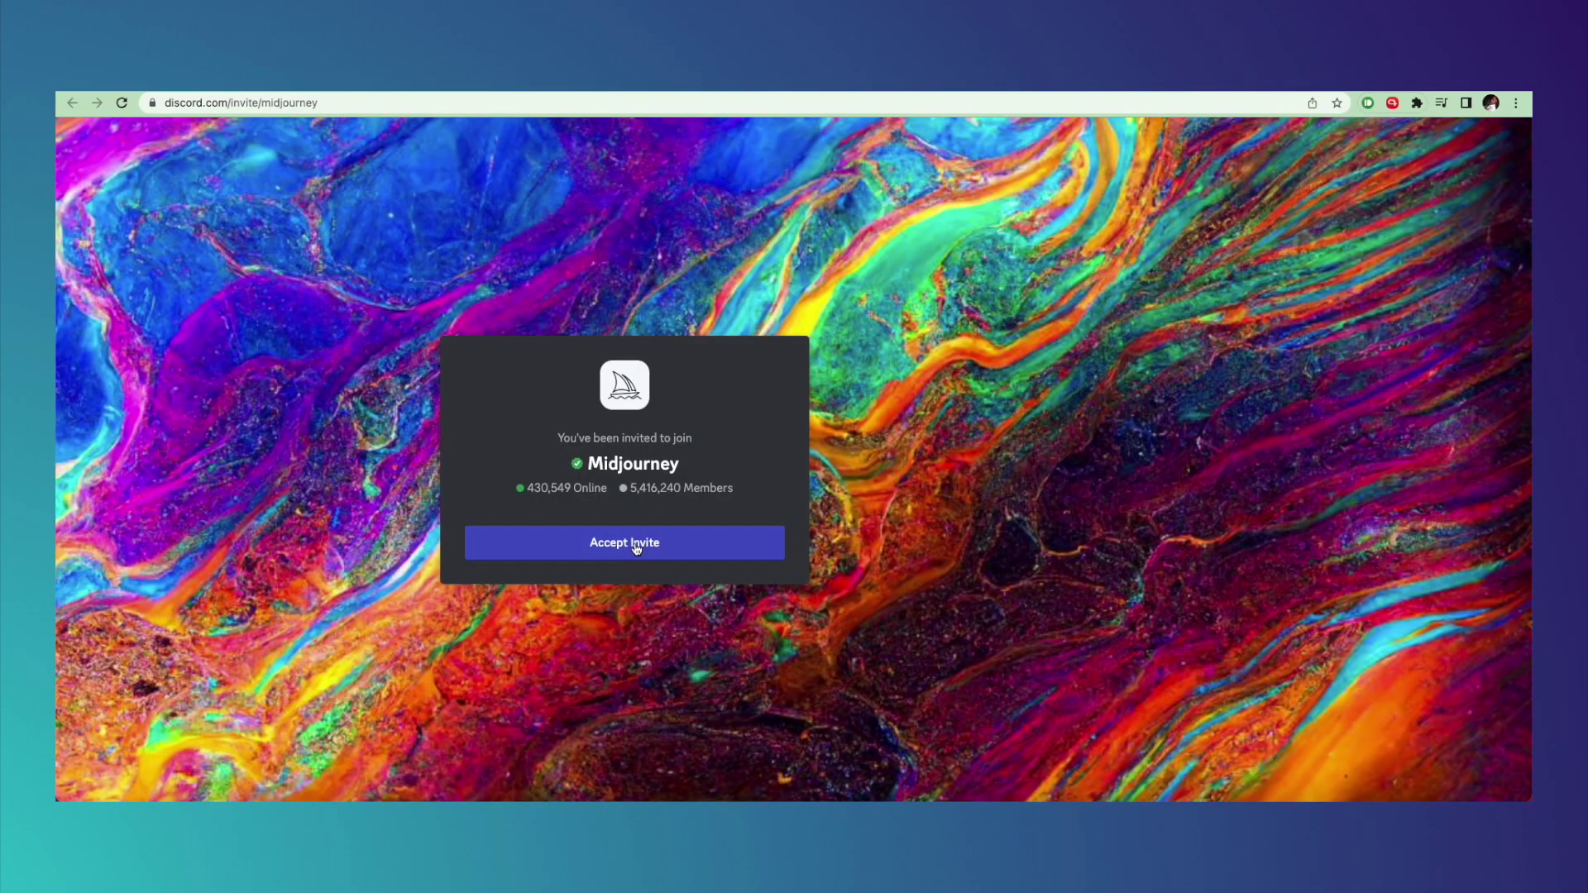
# - Accept the invite to the Midjourney server and dismiss the account-switching notice
pyautogui.click(630, 547)
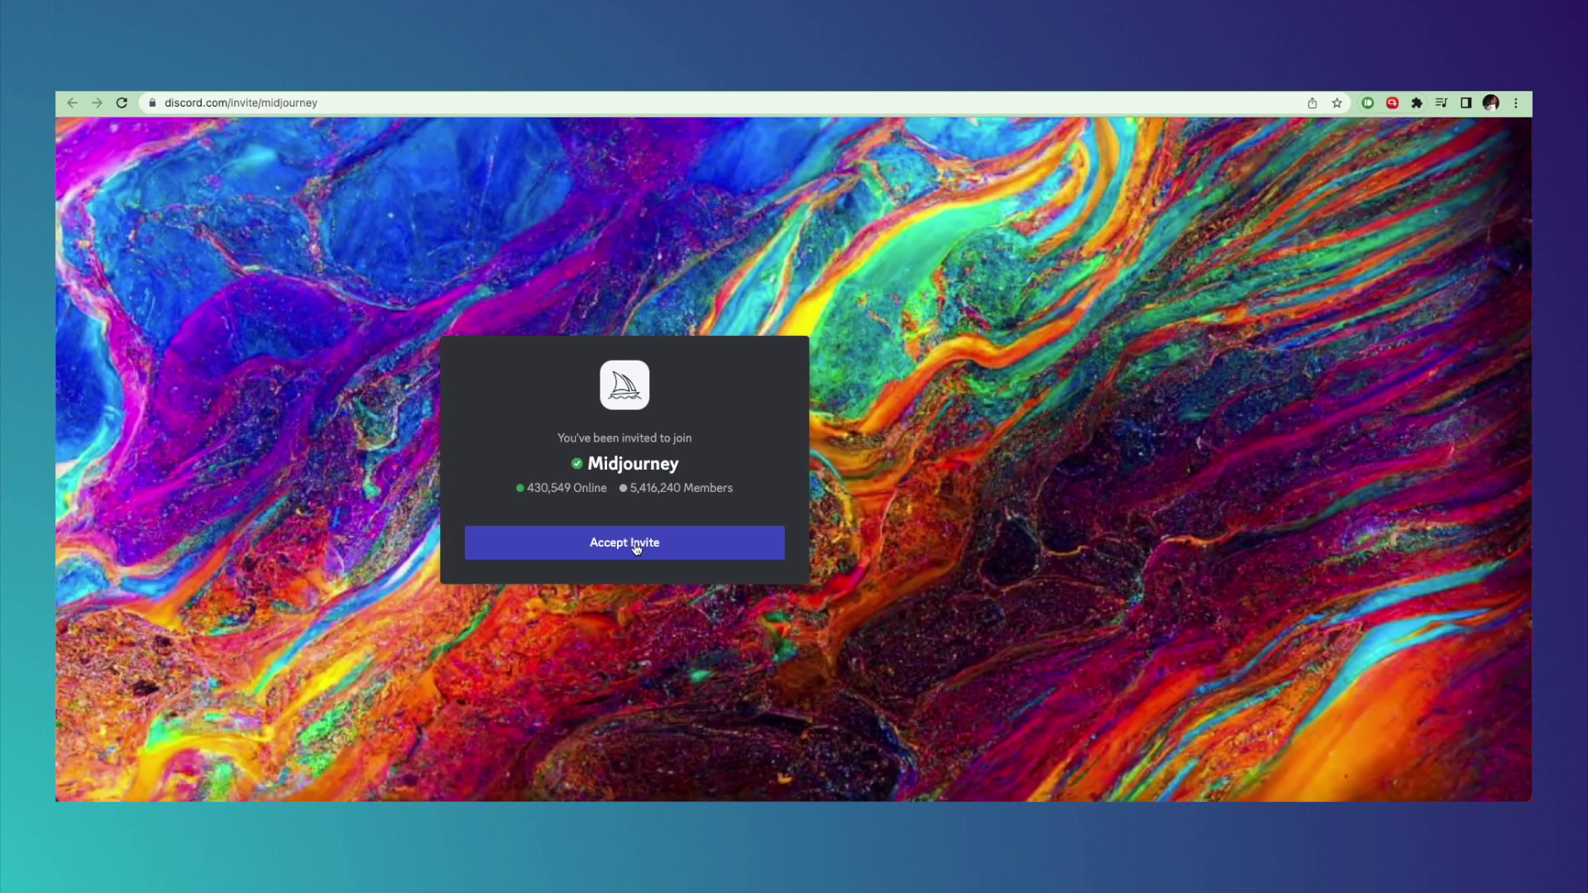
pyautogui.click(637, 544)
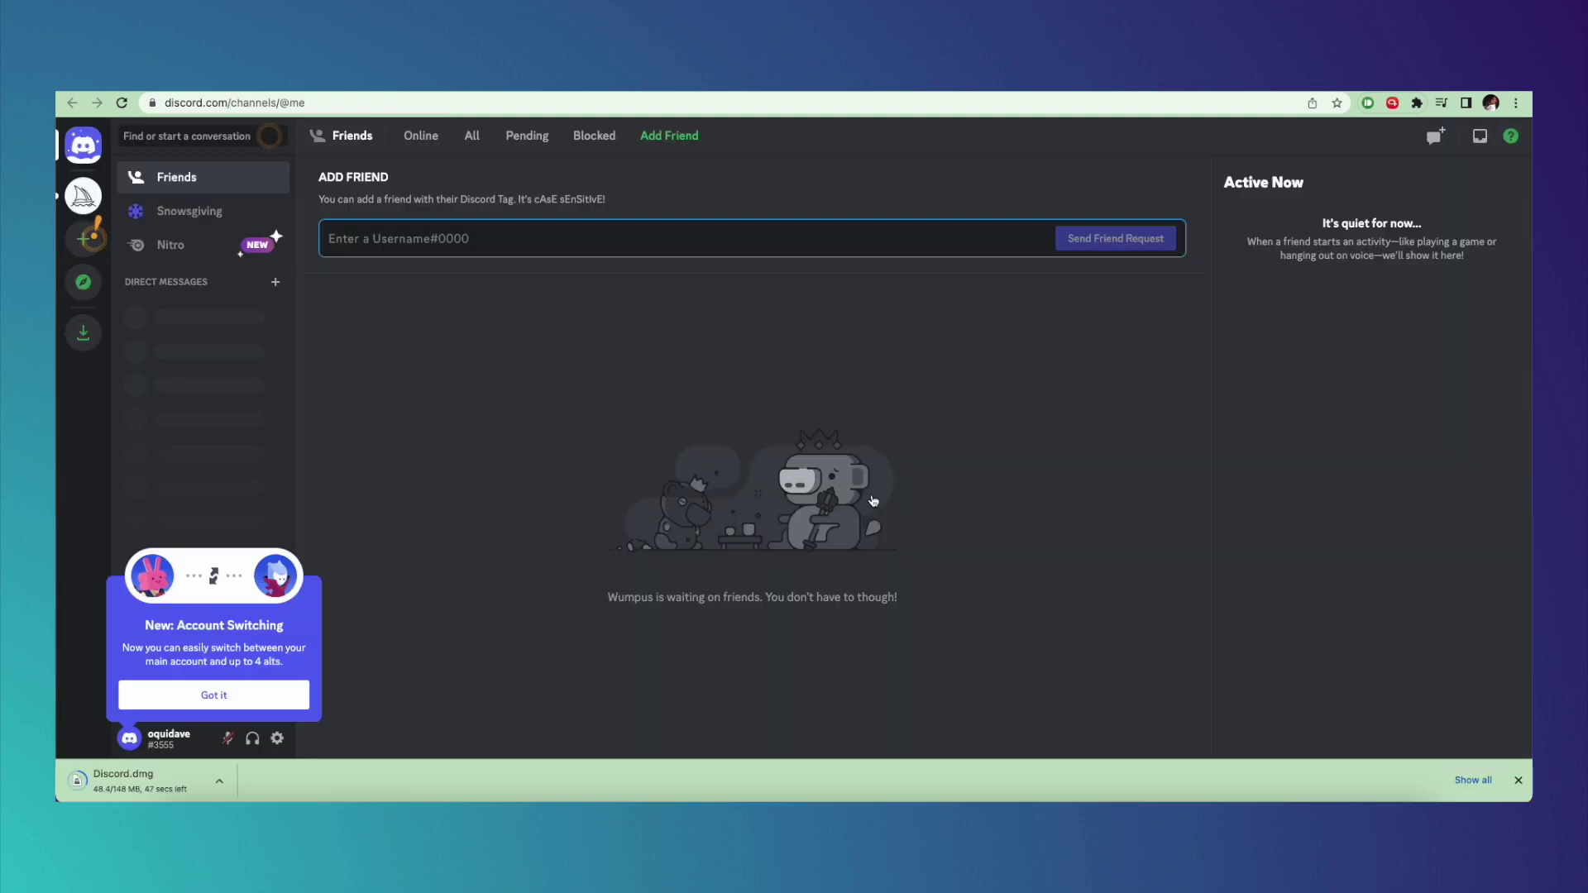
pyautogui.click(222, 699)
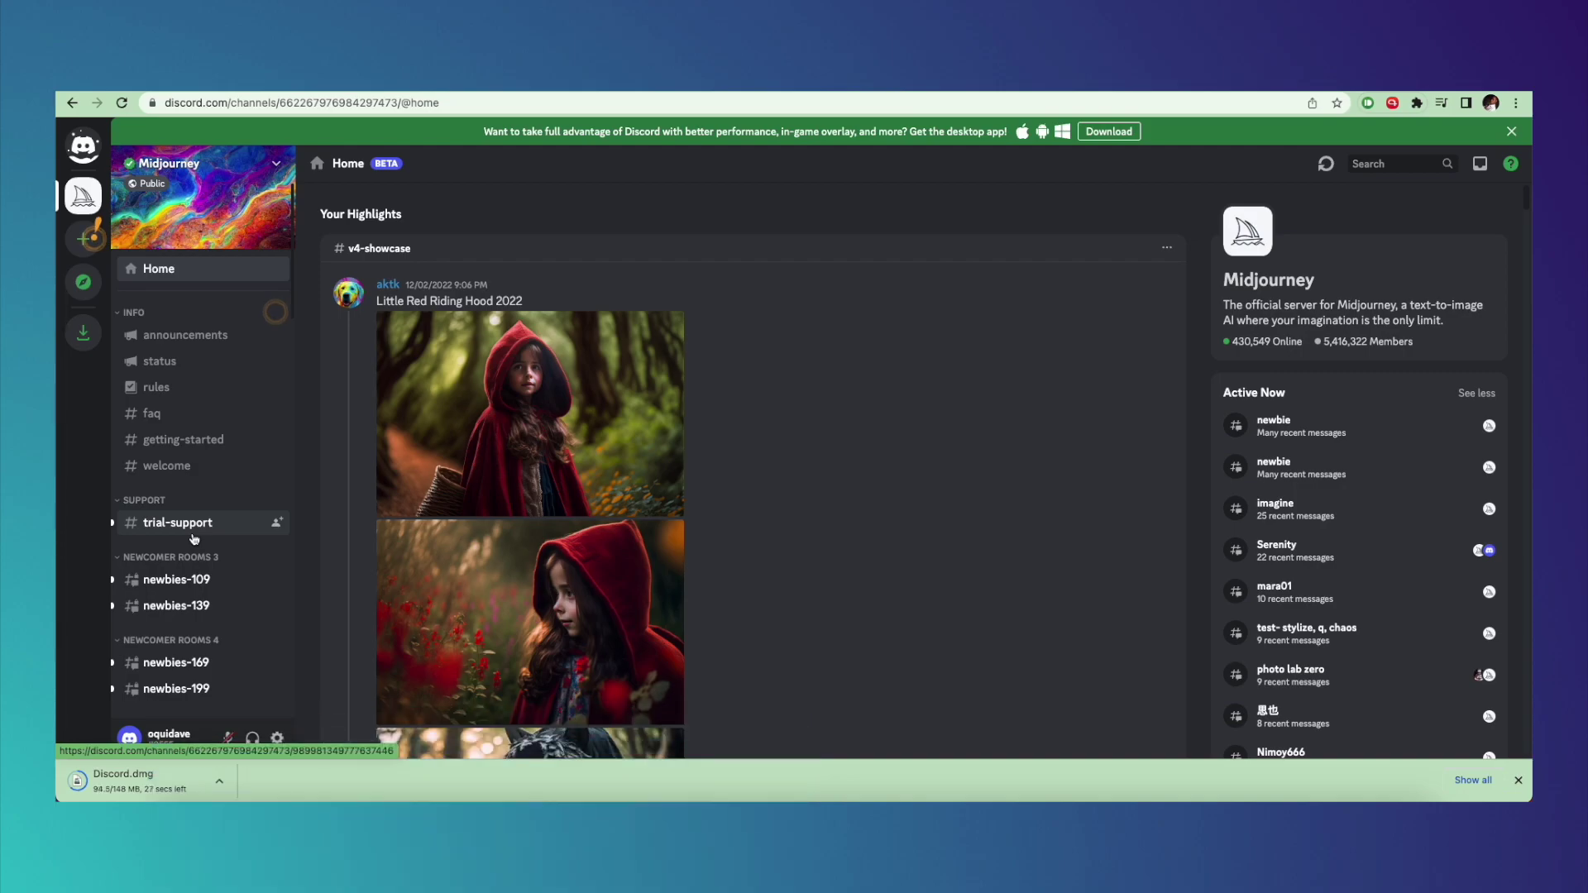
# - Open the newbies-109 channel among the Midjourney server's newcomer rooms
pyautogui.moveTo(193, 588)
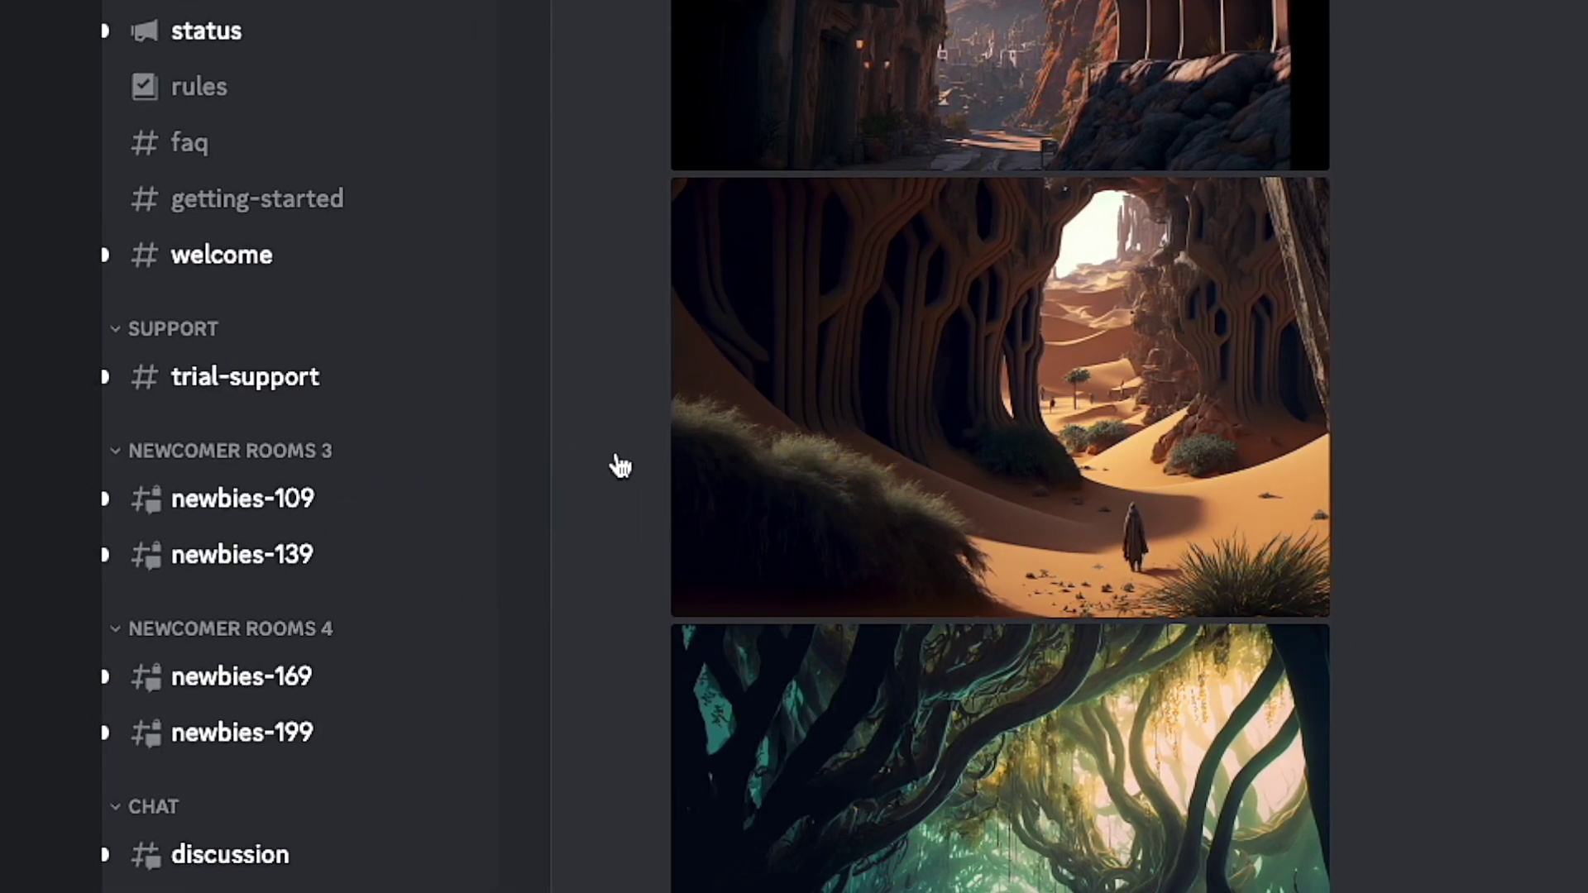
pyautogui.moveTo(277, 506)
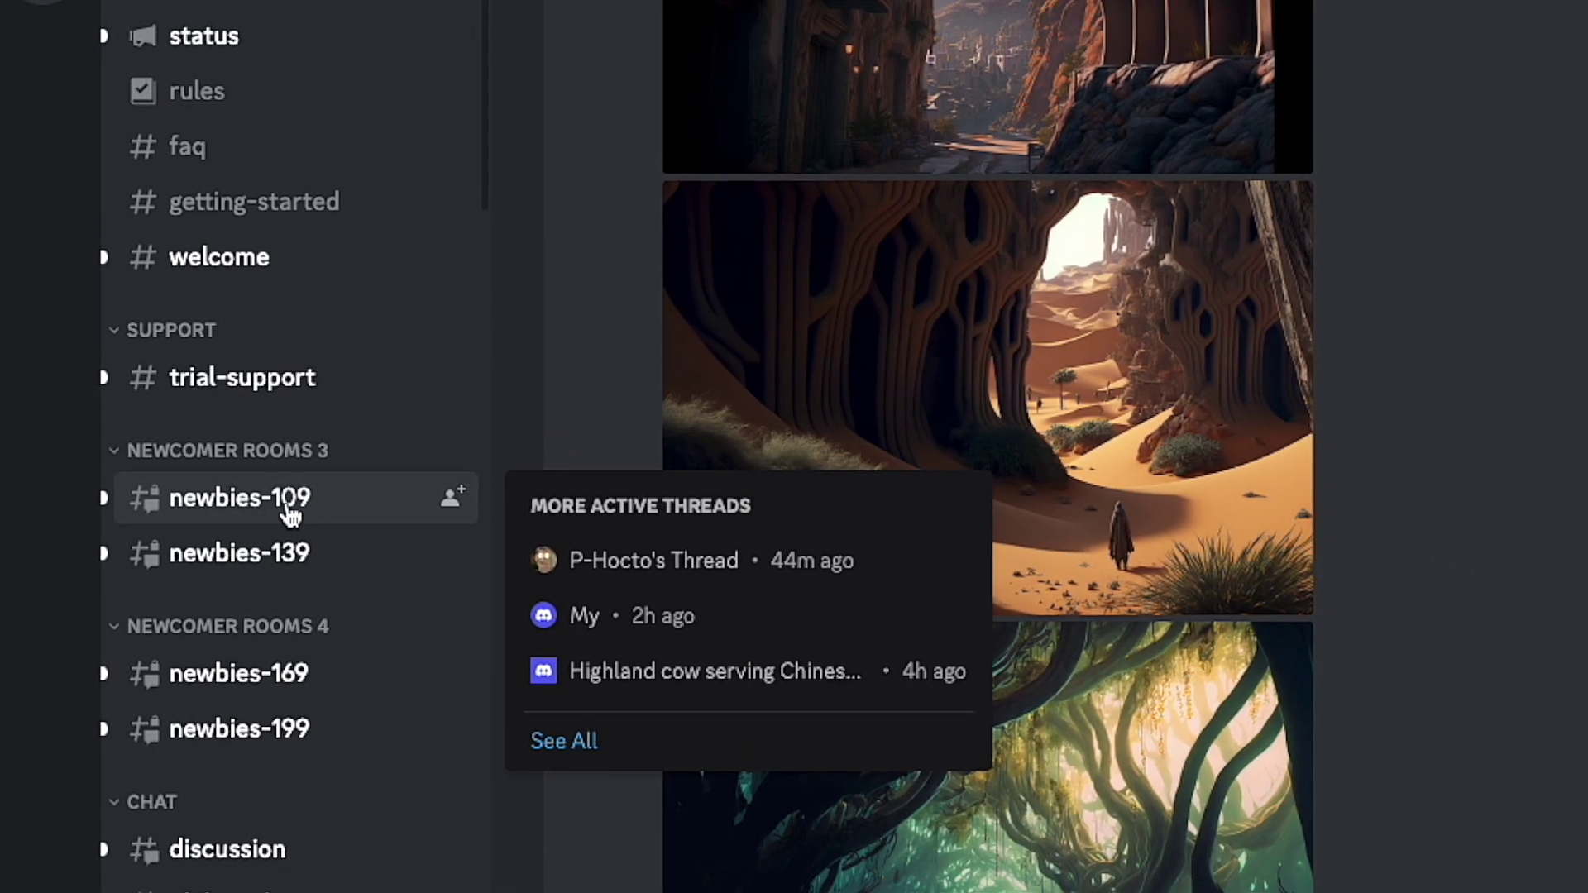
pyautogui.click(284, 506)
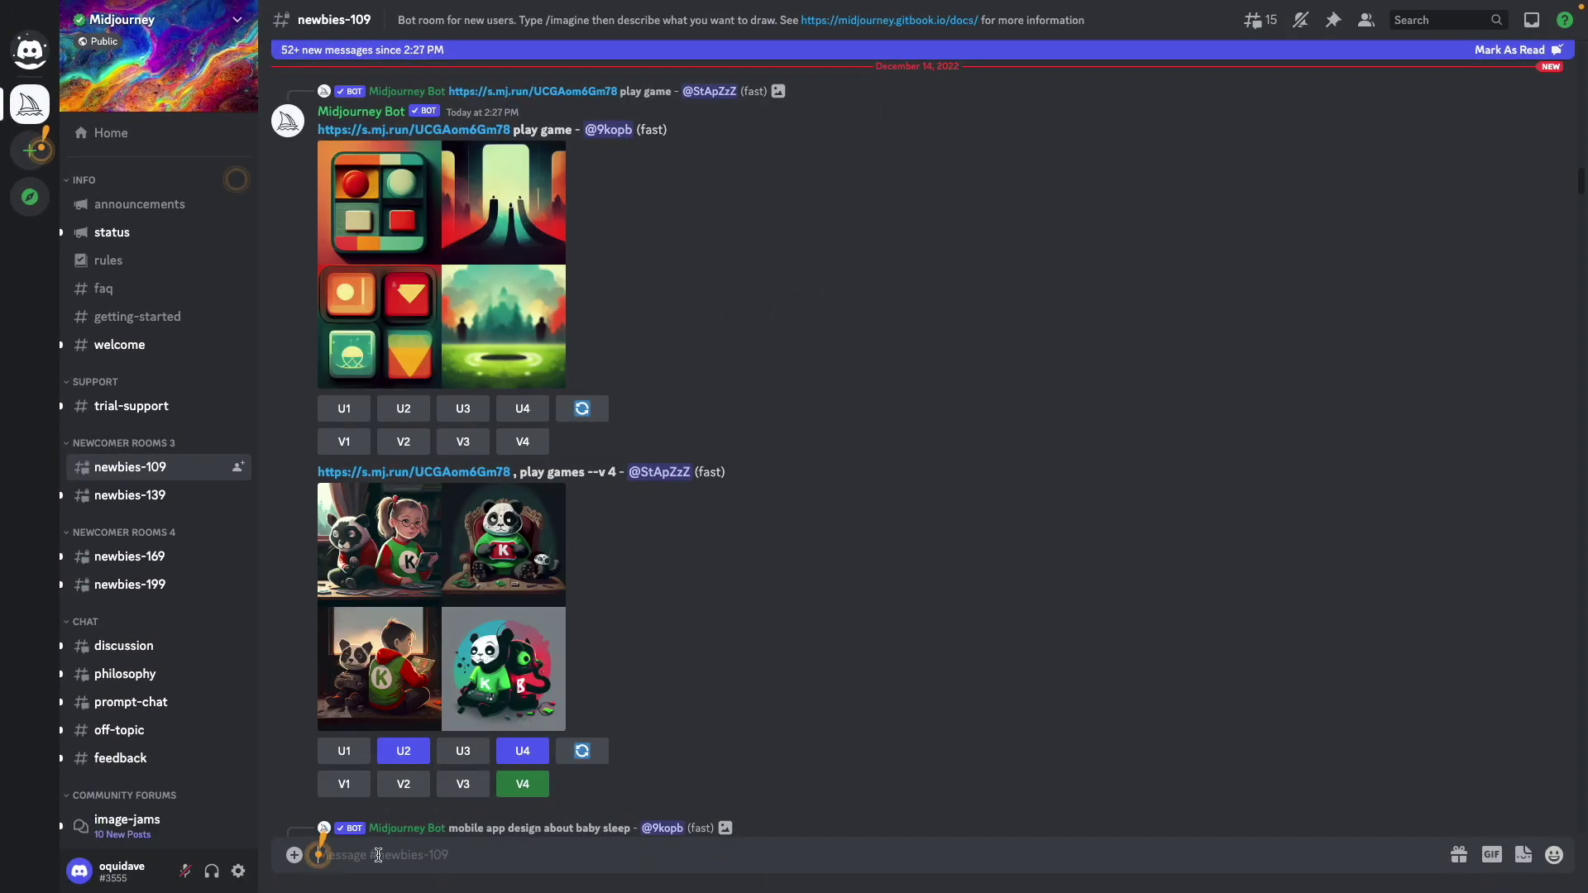
# - Submit an /imagine command with the prompt "city along the river Nile" in the newbies-109 channel
pyautogui.write('/image')
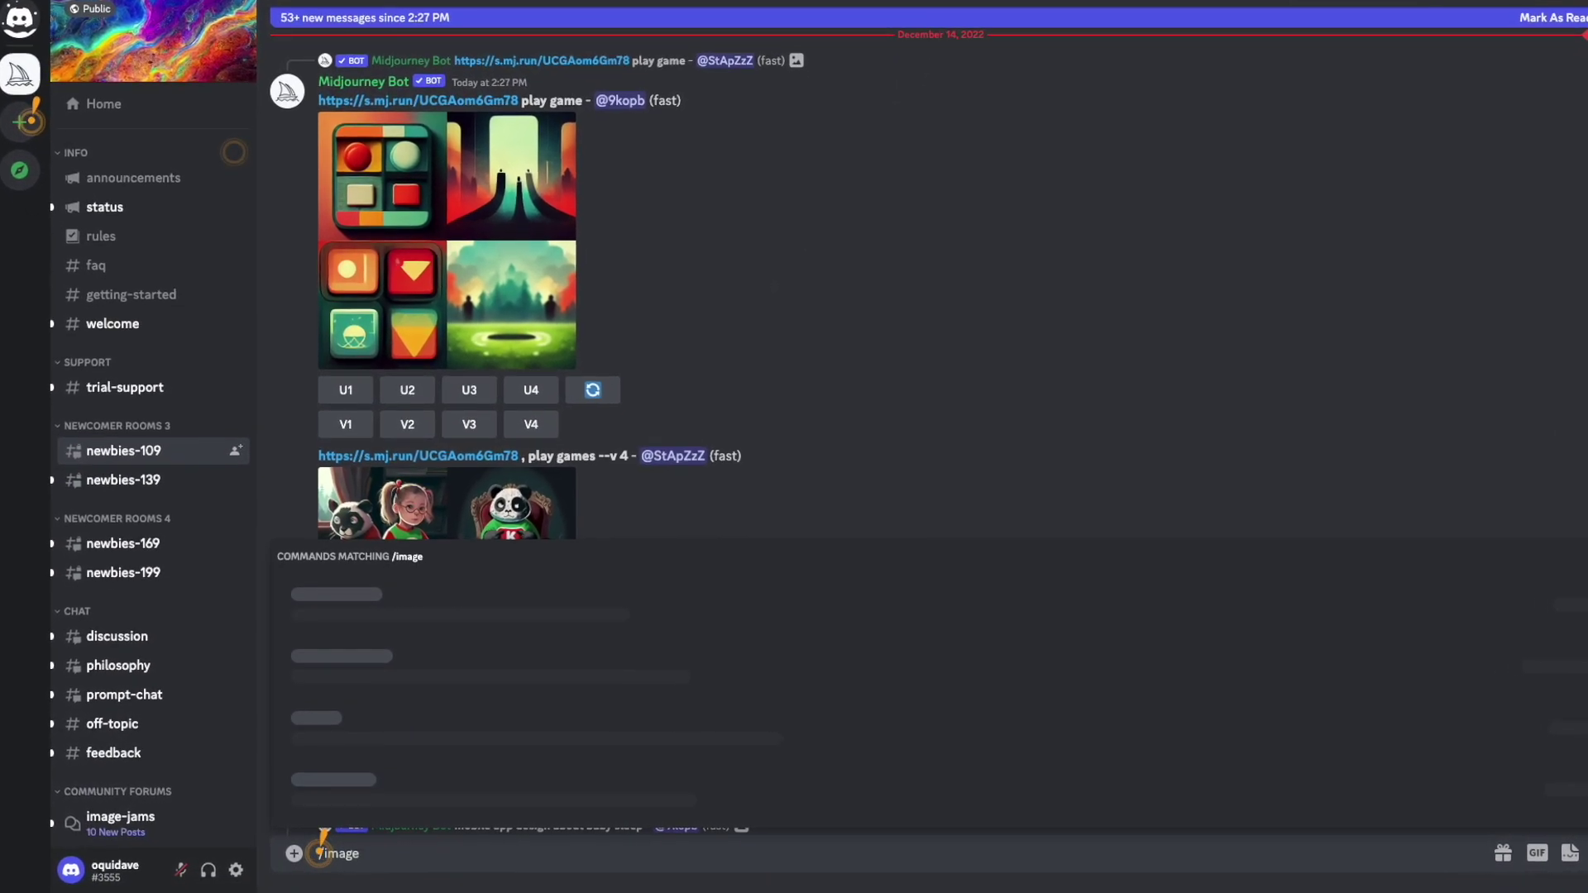
pyautogui.press('BackSpace')
pyautogui.write('ine')
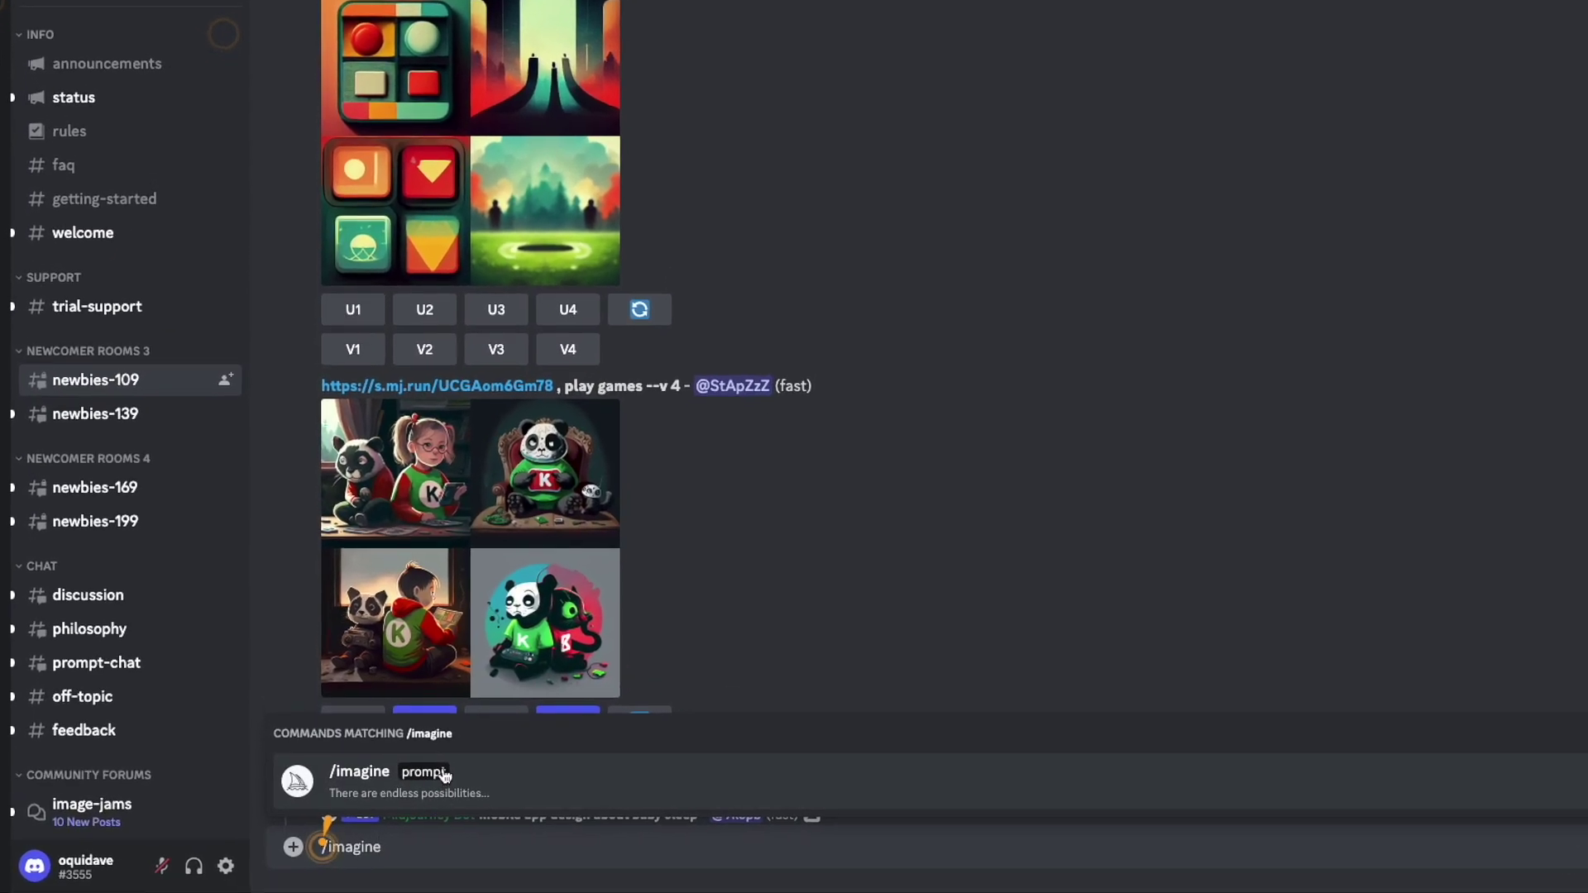
pyautogui.click(538, 790)
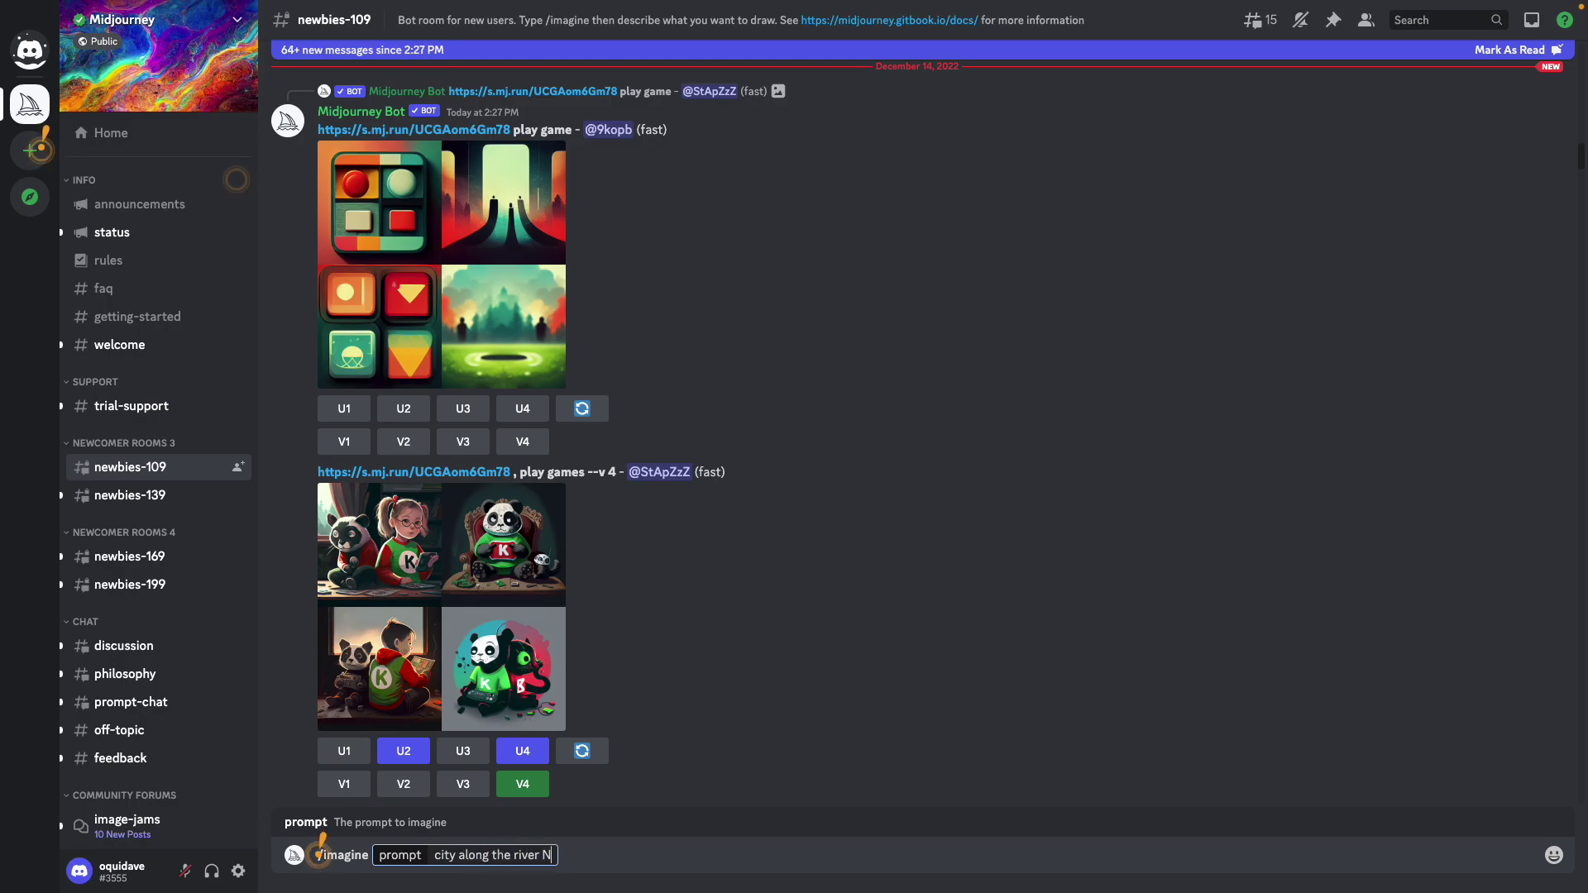
pyautogui.press('Return')
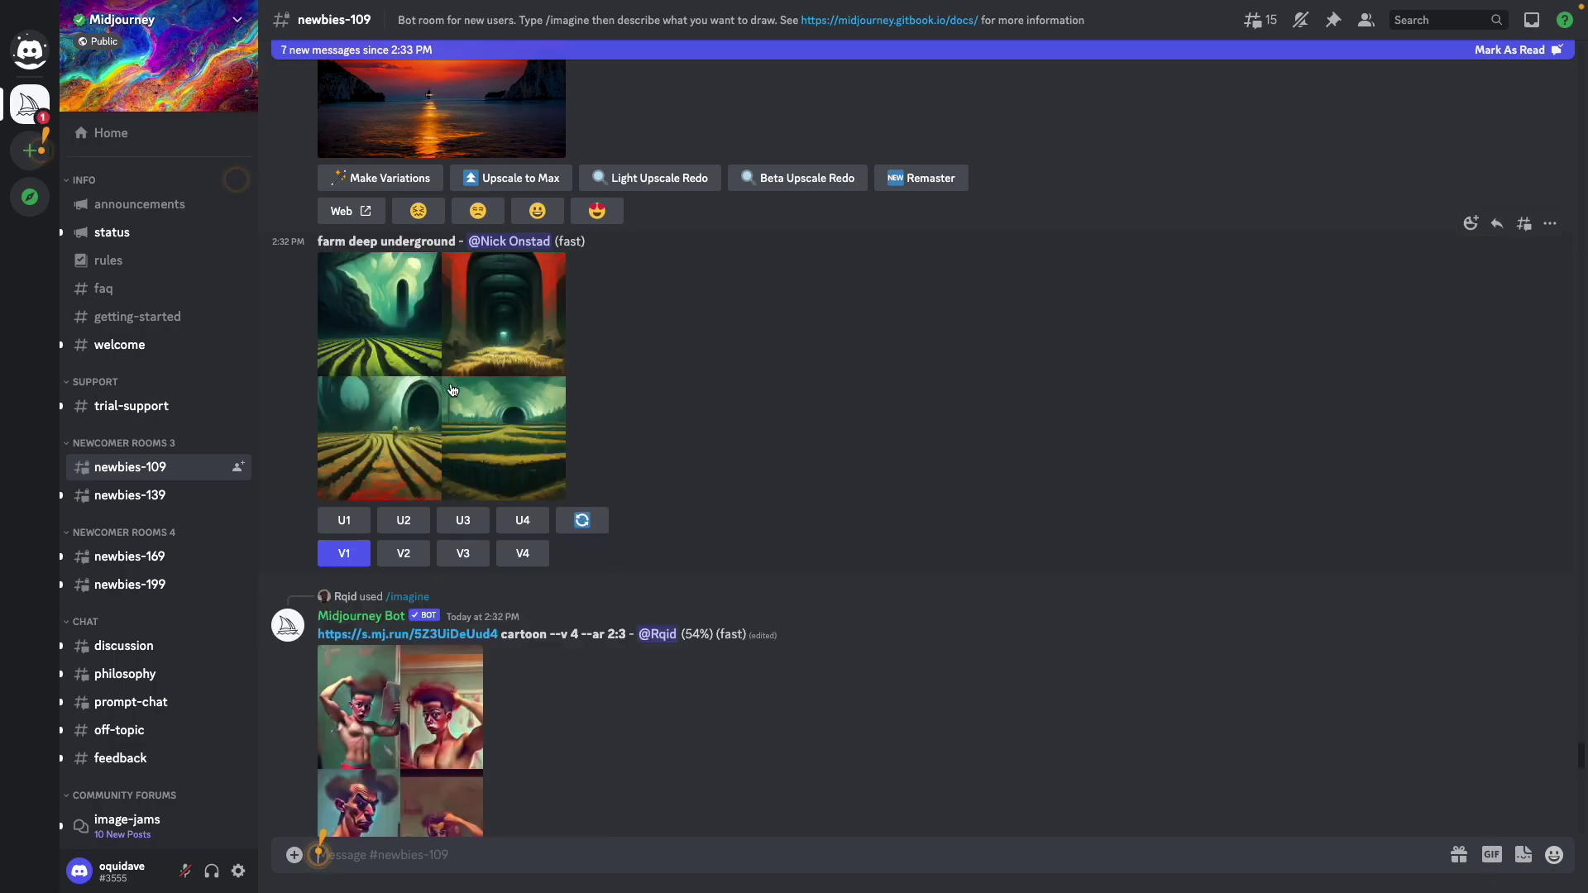
# - Look through the newbies-109 messages for the images generated from the "city along the river Nile" prompt
pyautogui.scroll(6, 469, 374)
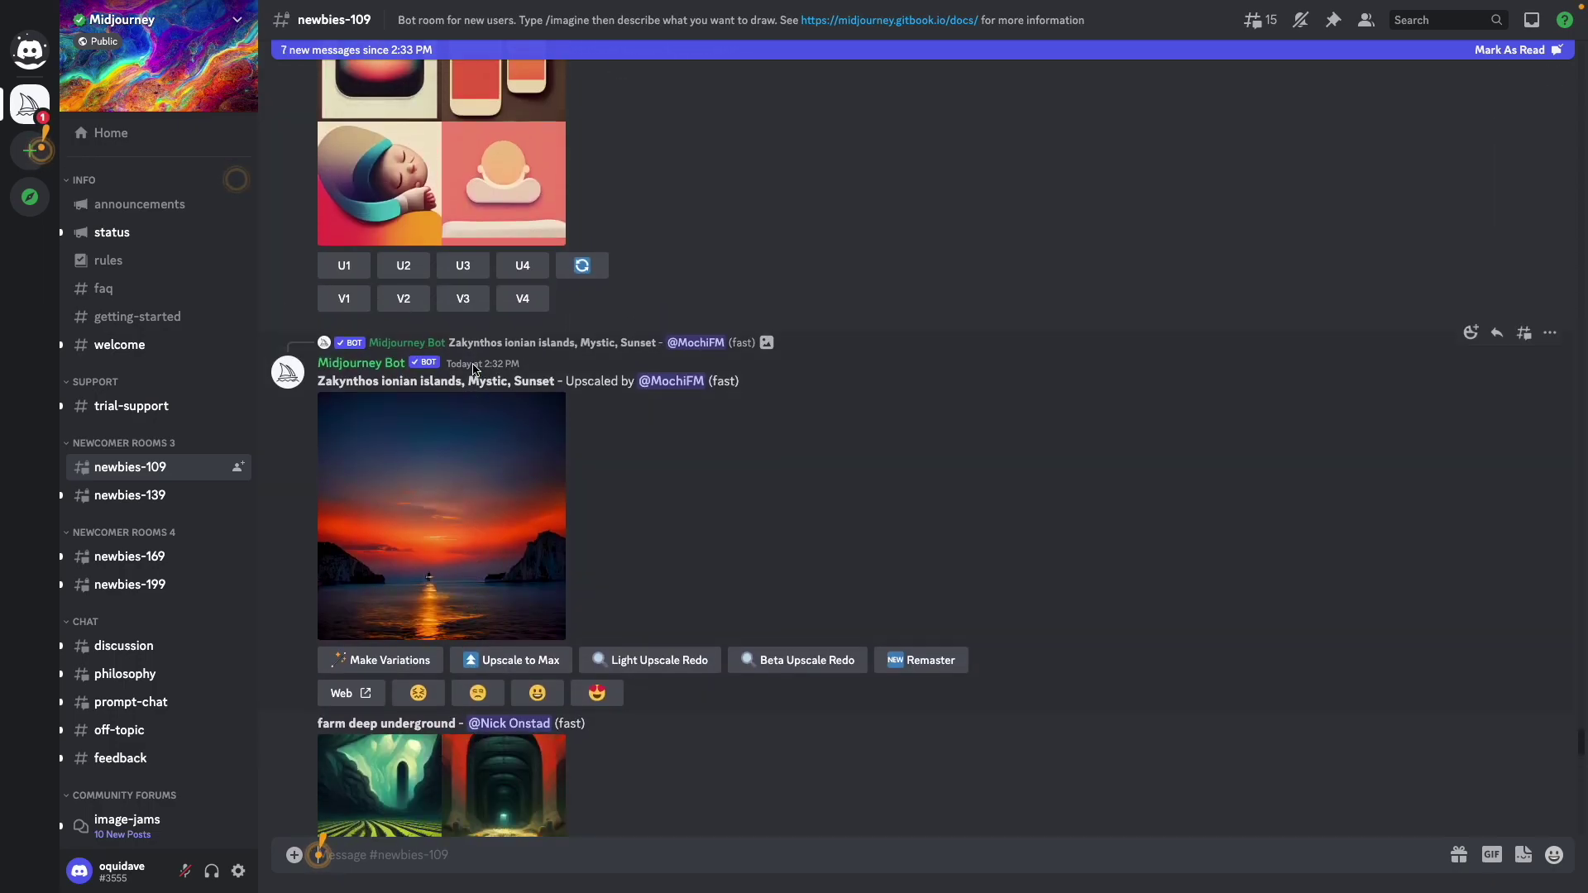
pyautogui.scroll(-12, 473, 369)
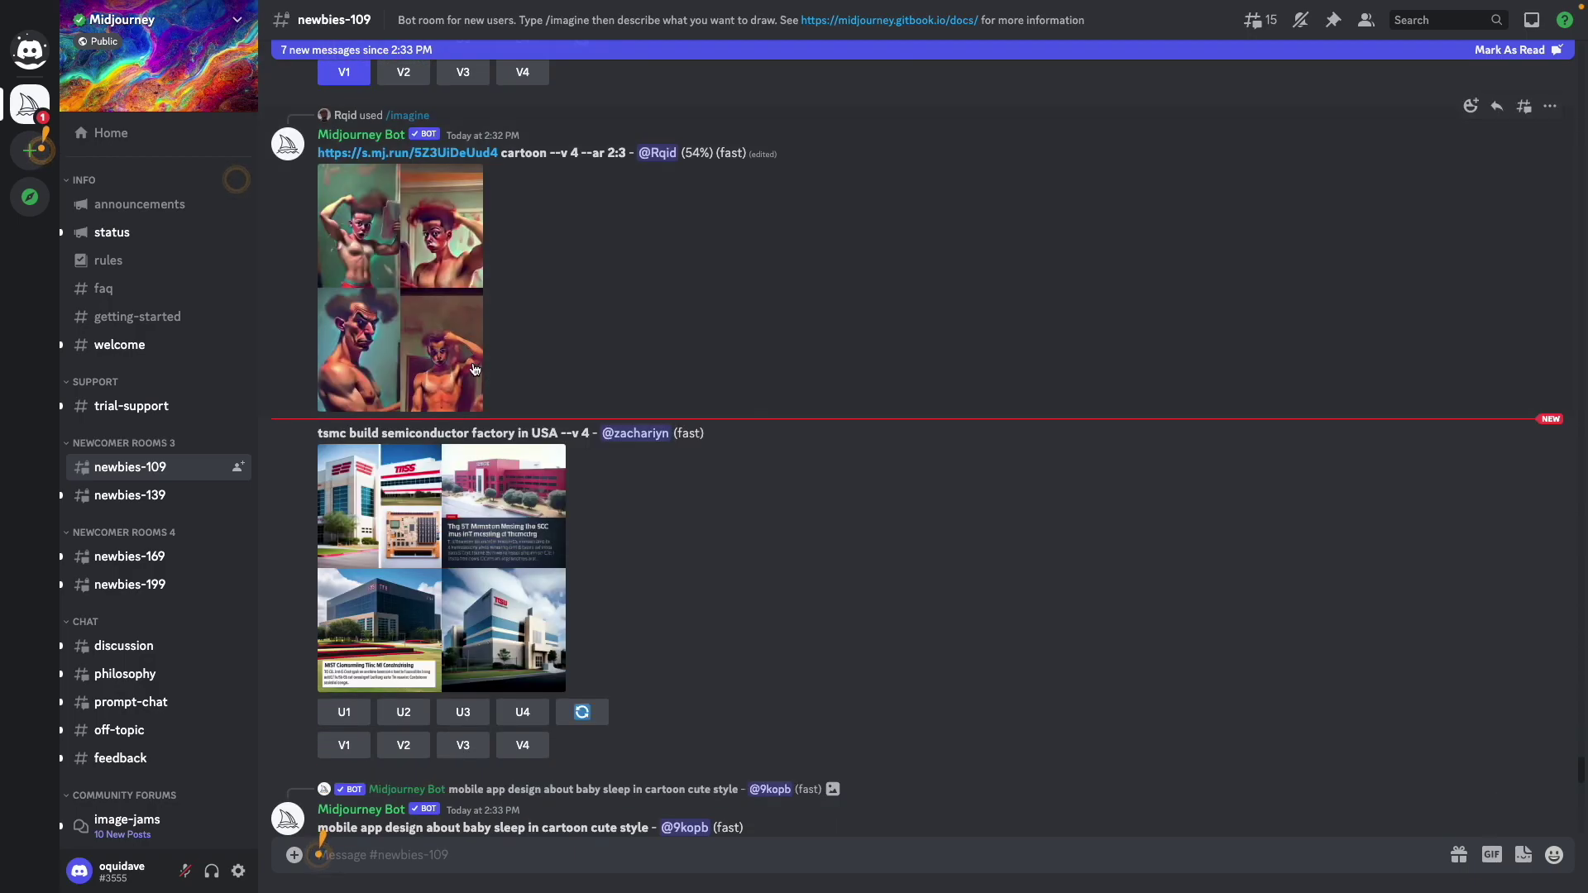
pyautogui.scroll(8, 474, 368)
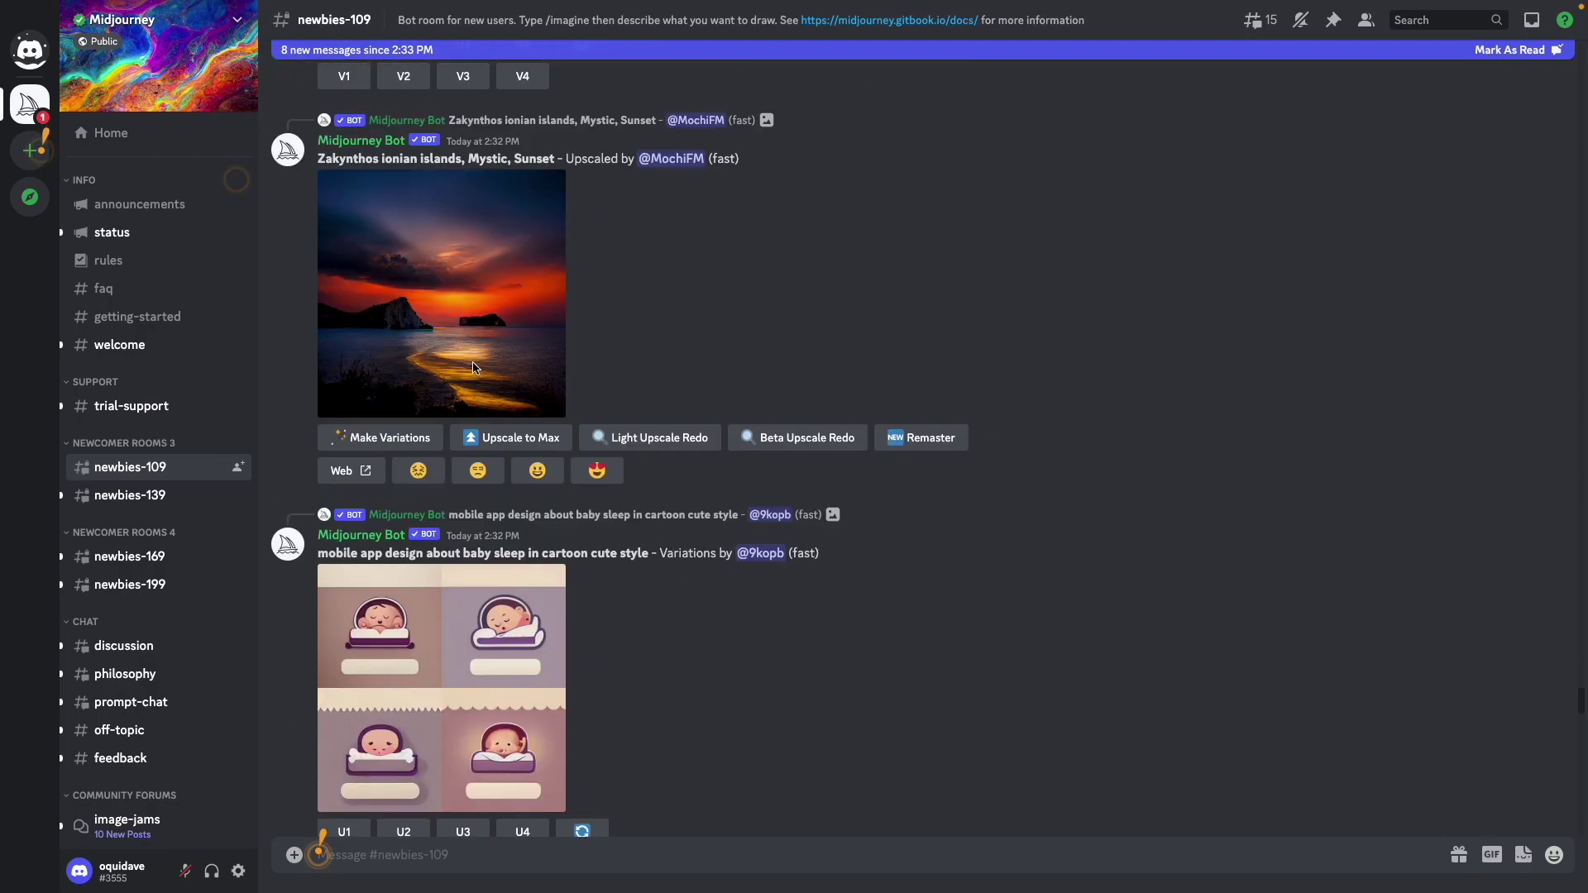
pyautogui.scroll(18, 474, 369)
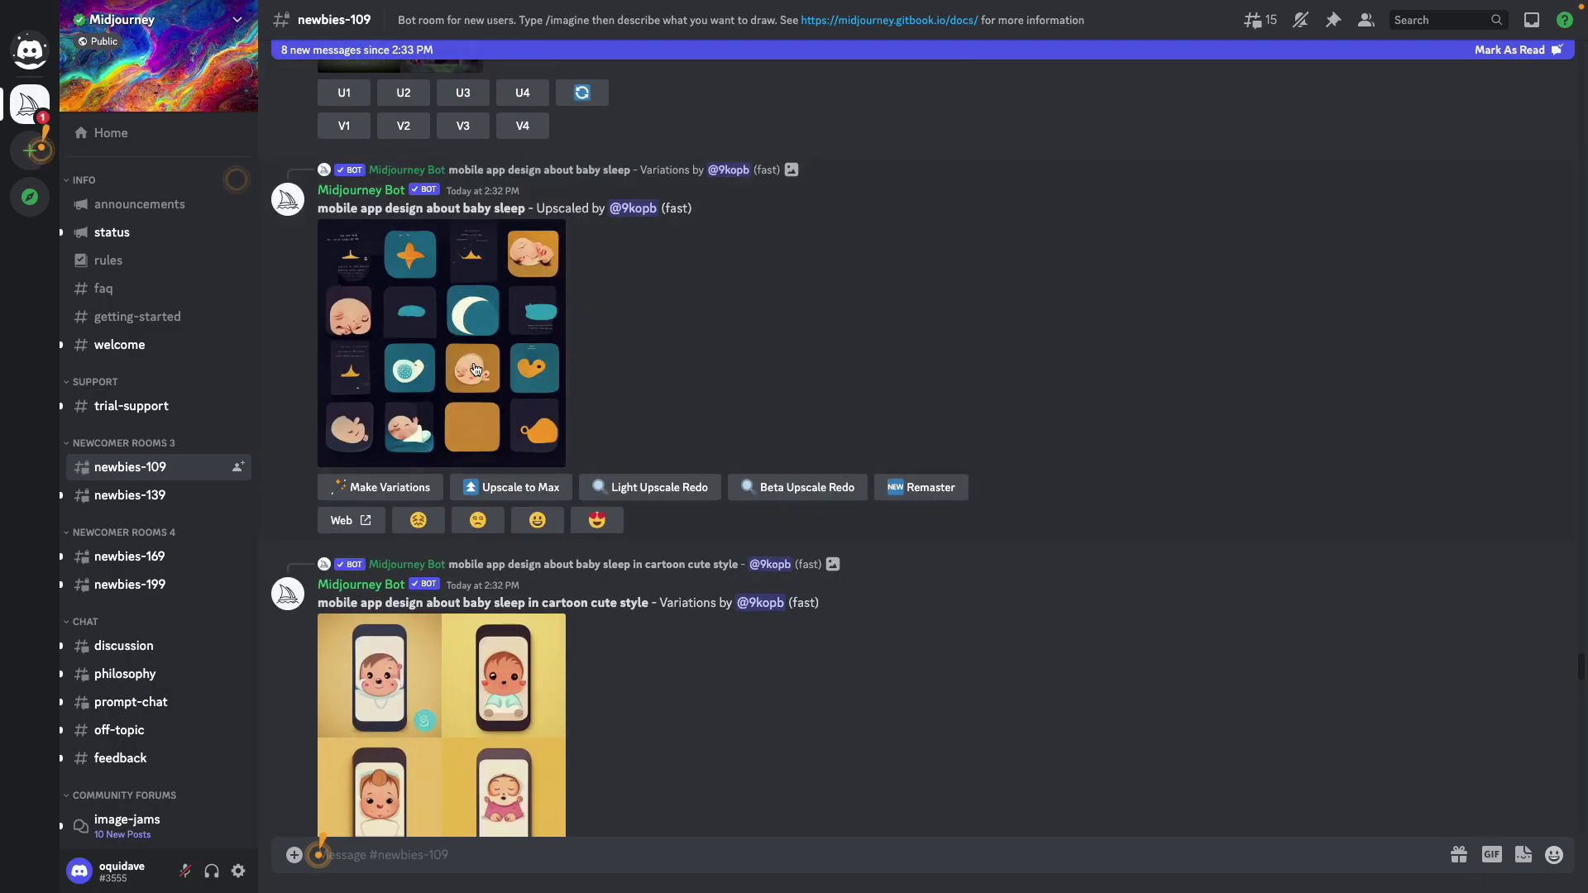
pyautogui.scroll(18, 475, 369)
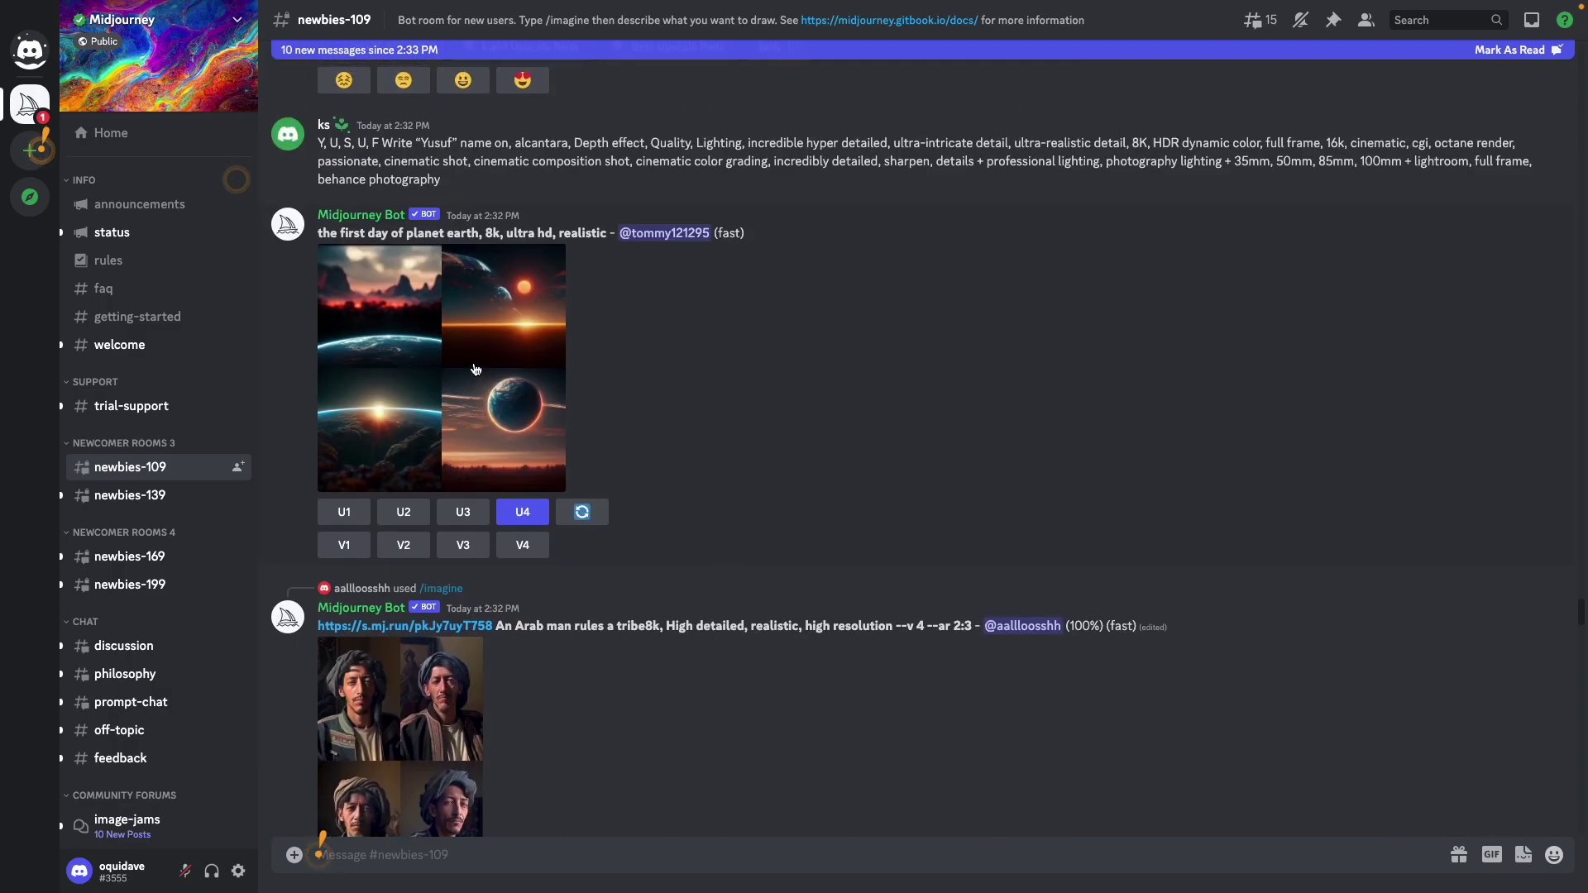
pyautogui.scroll(18, 475, 369)
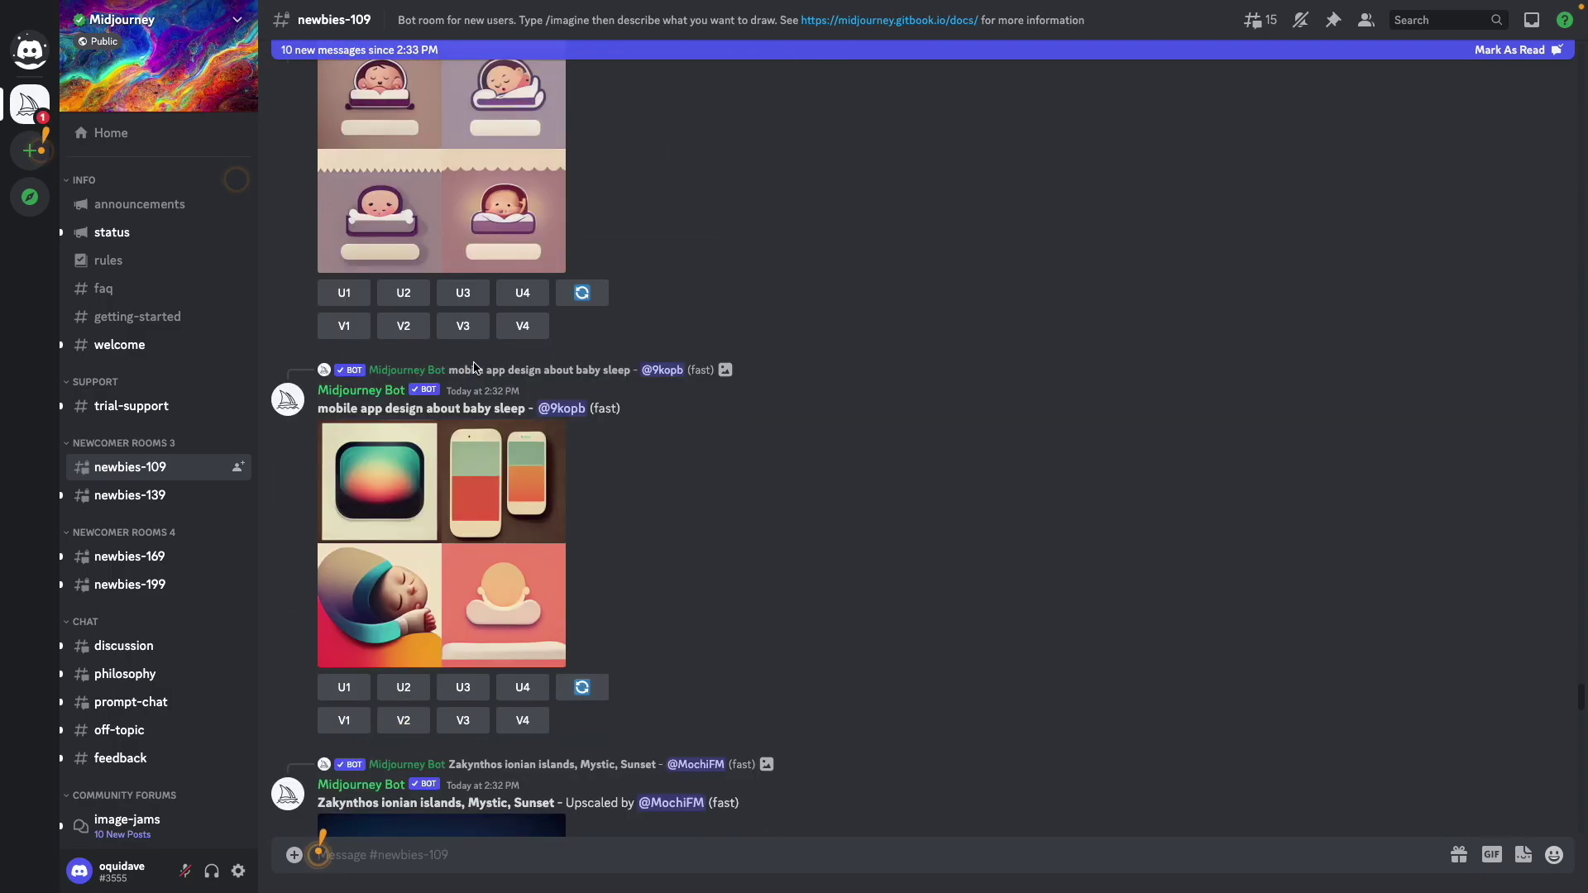
pyautogui.scroll(-18, 474, 369)
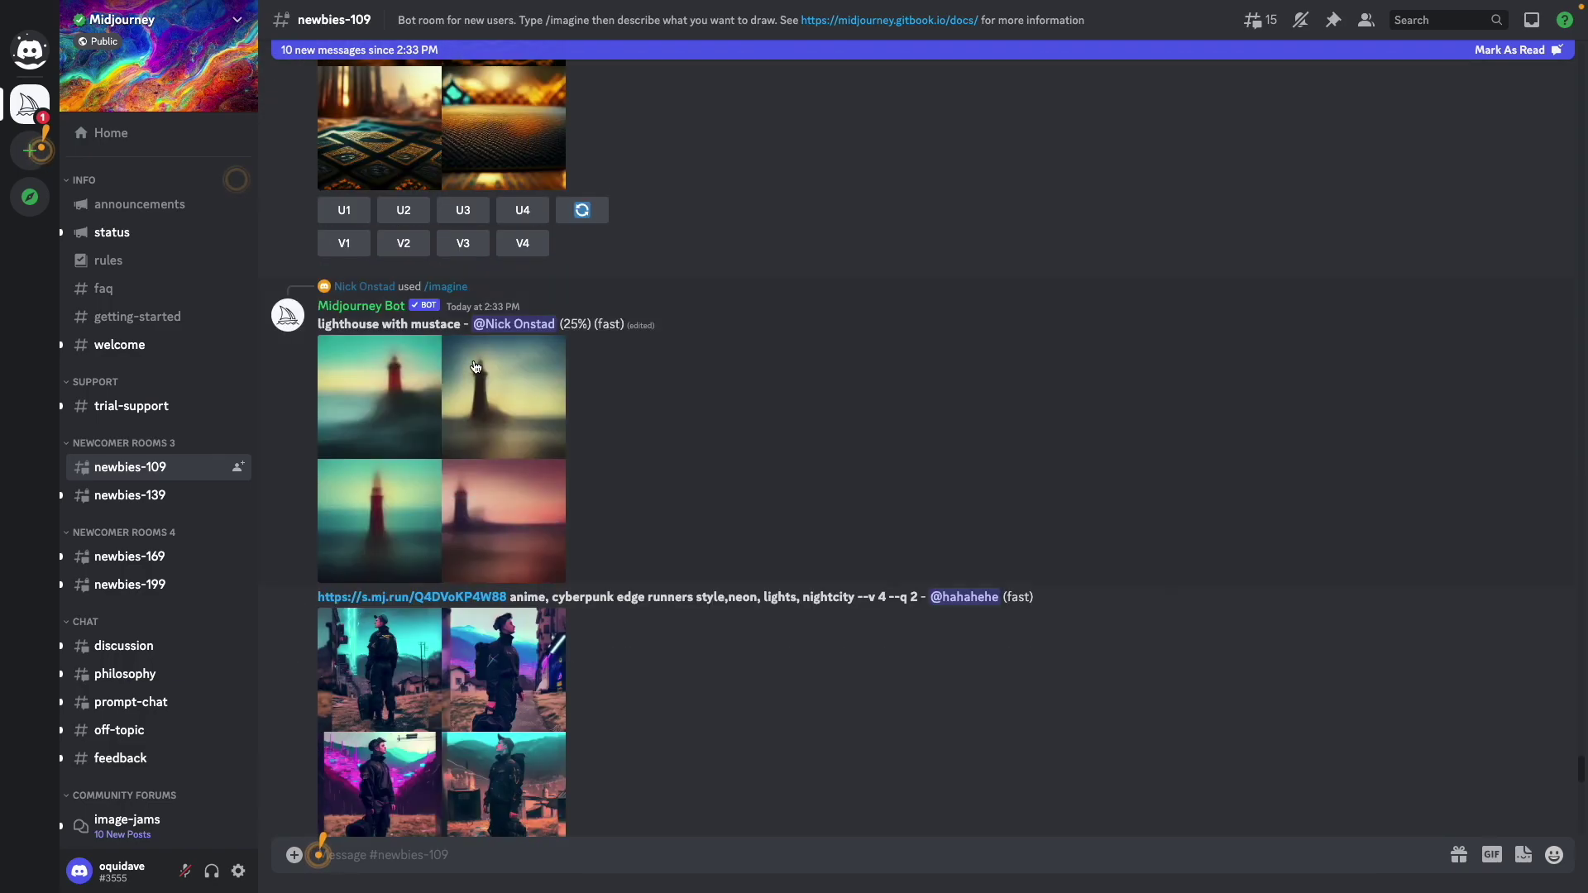
pyautogui.scroll(15, 474, 369)
pyautogui.scroll(-4, 474, 369)
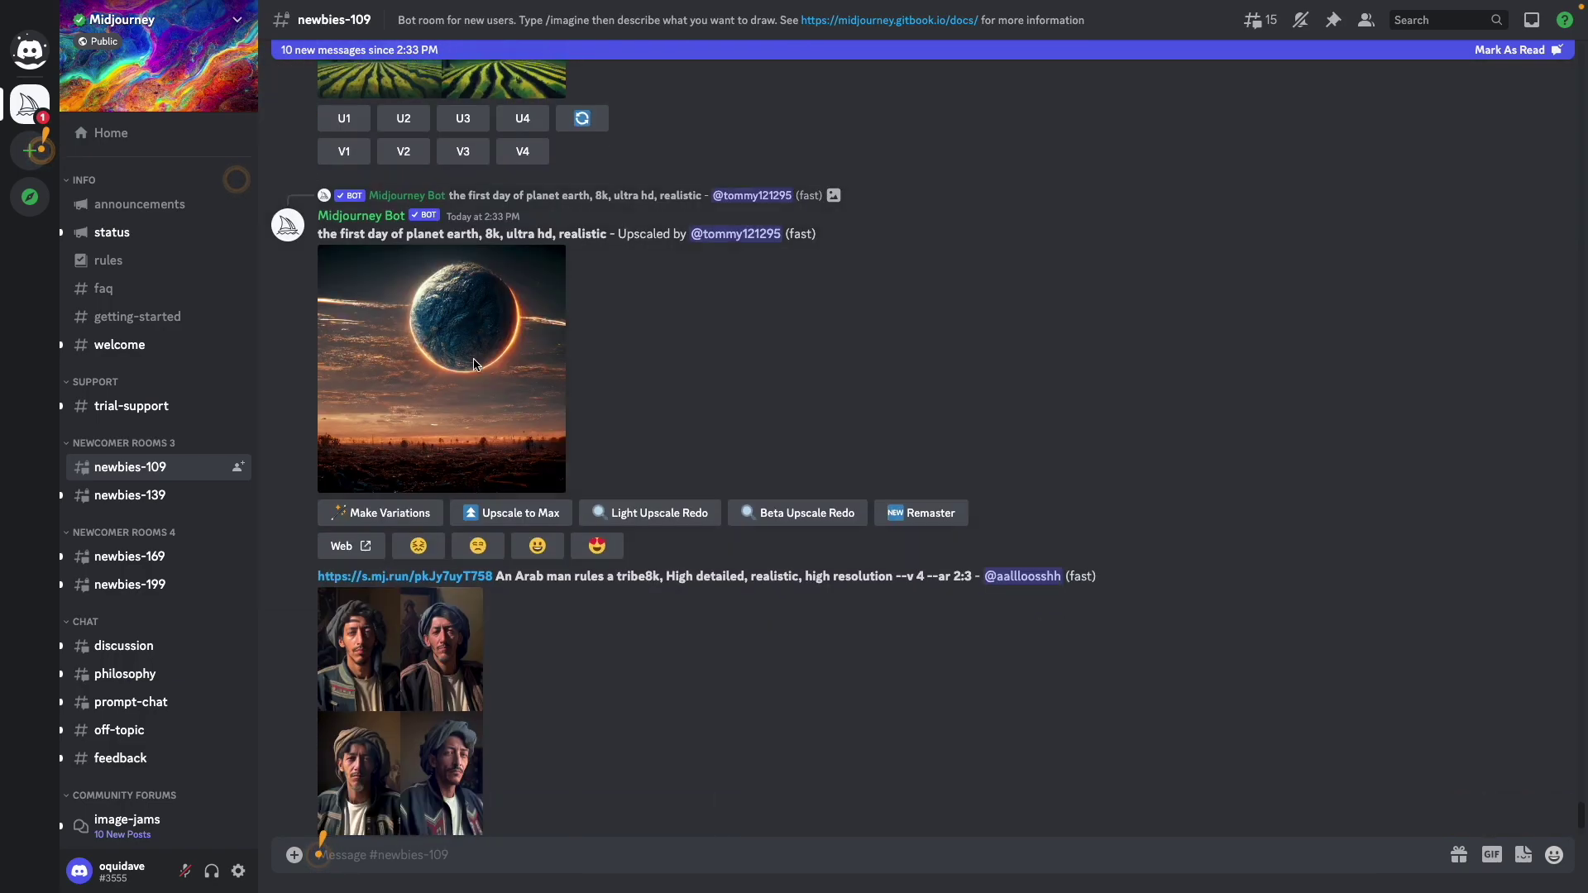
pyautogui.scroll(-1, 475, 364)
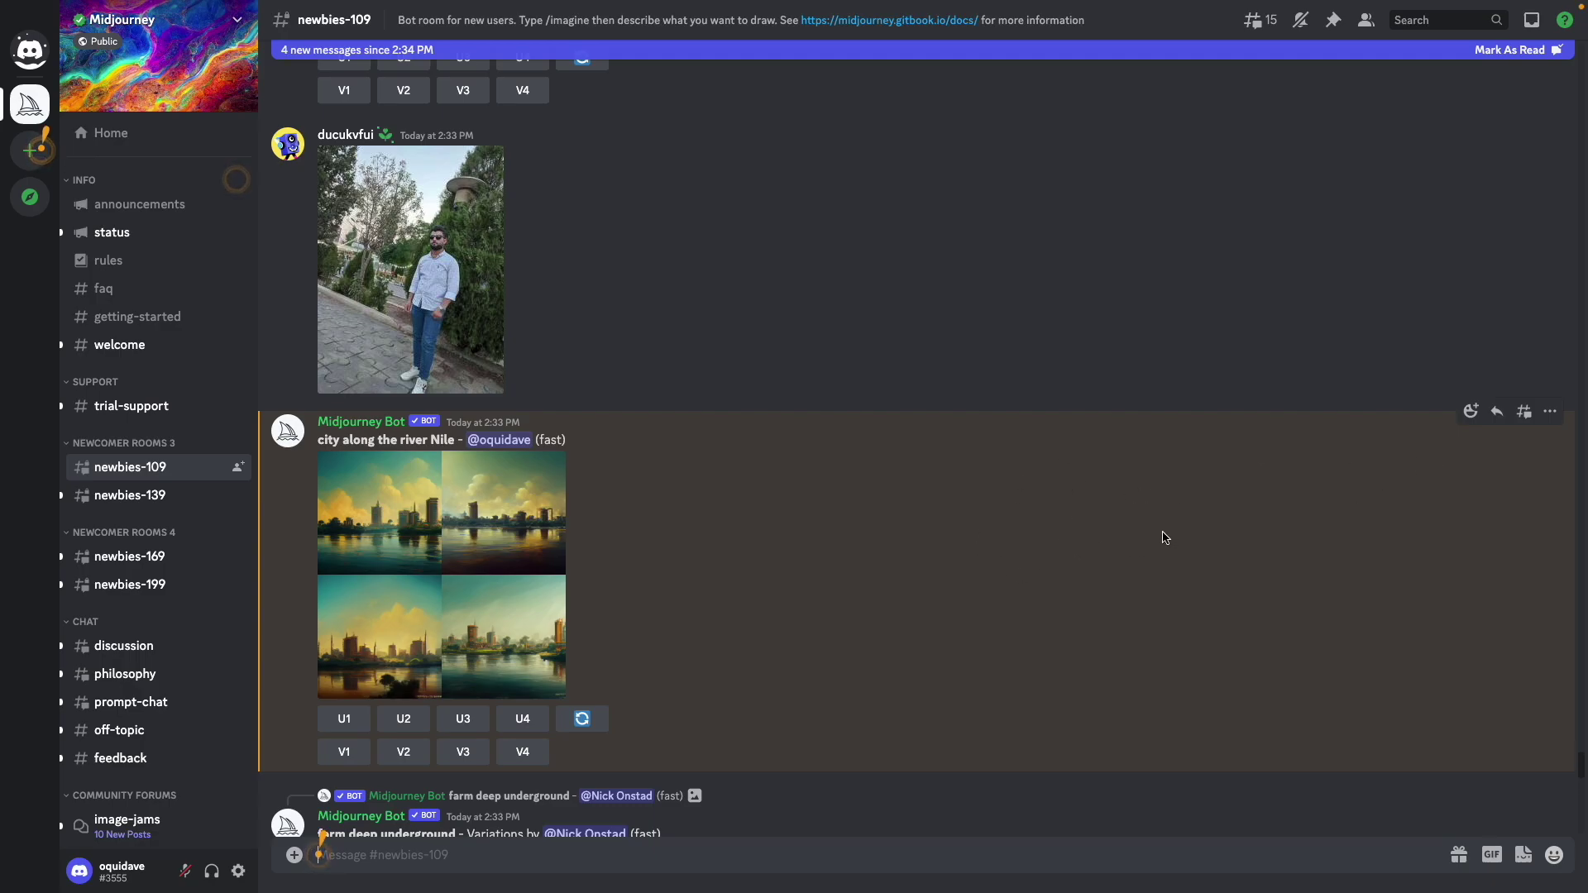
# - Search the emoji for "env" and add the envelope reaction to the "city along the river Nile" result
pyautogui.click(1470, 411)
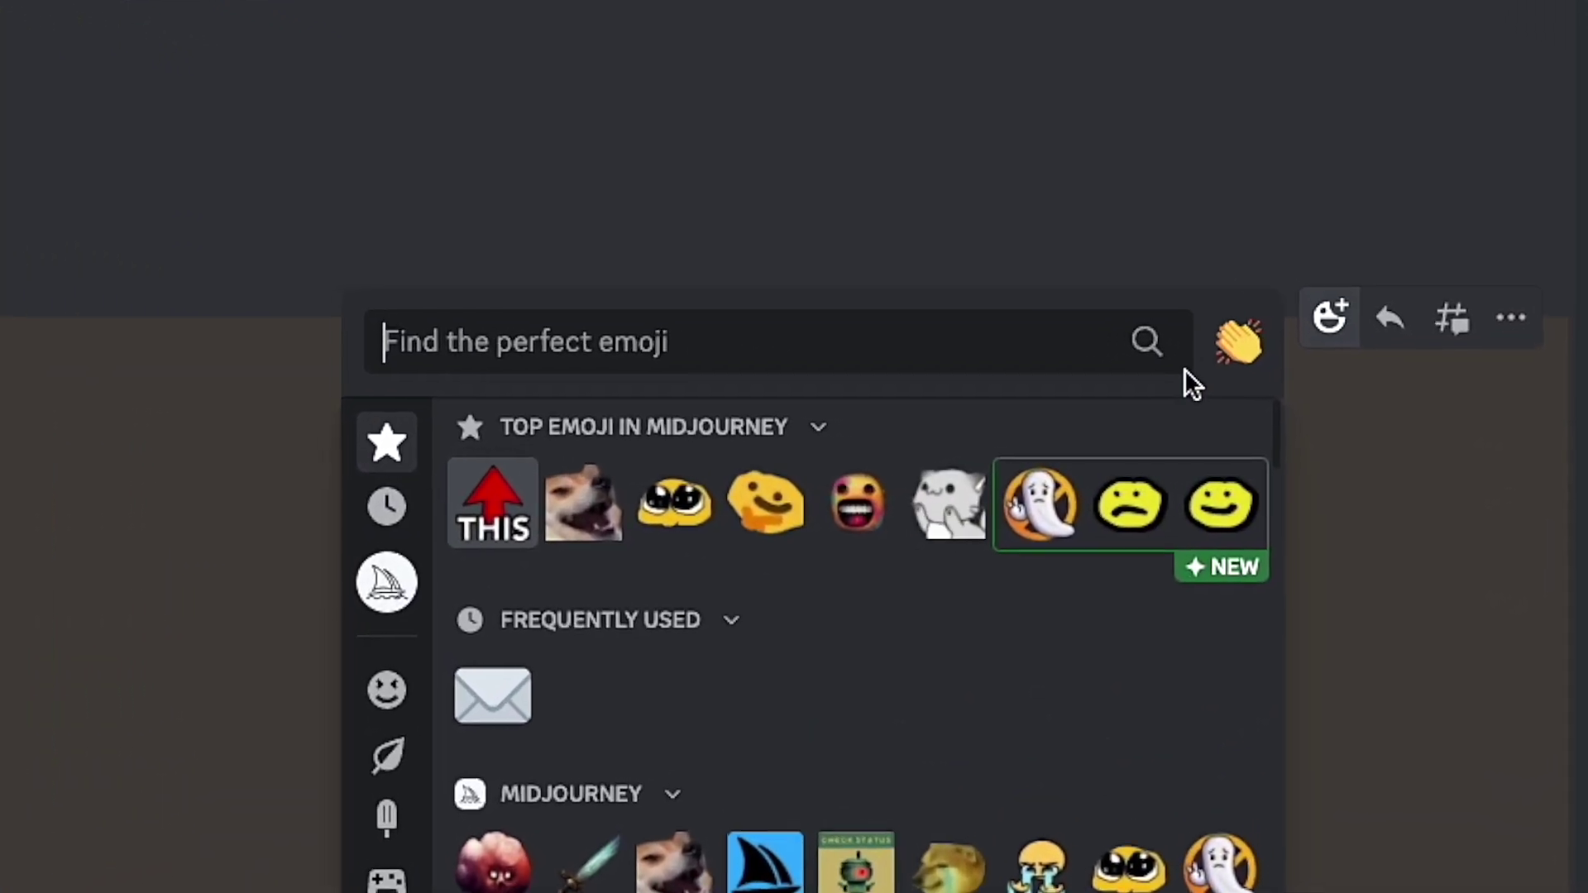
pyautogui.write('envo')
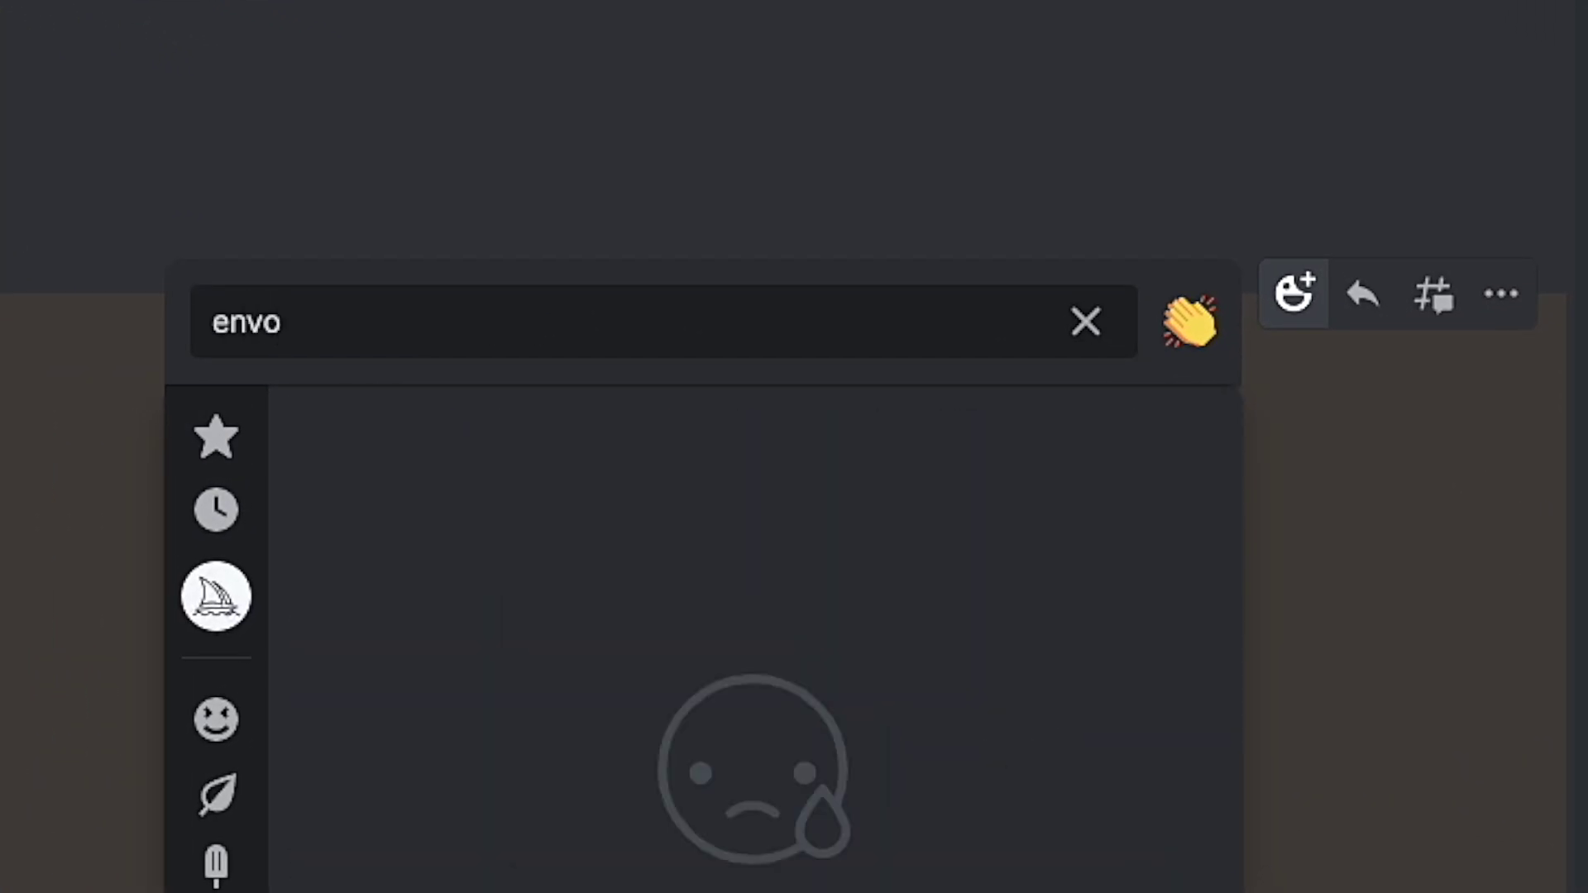
pyautogui.press('BackSpace')
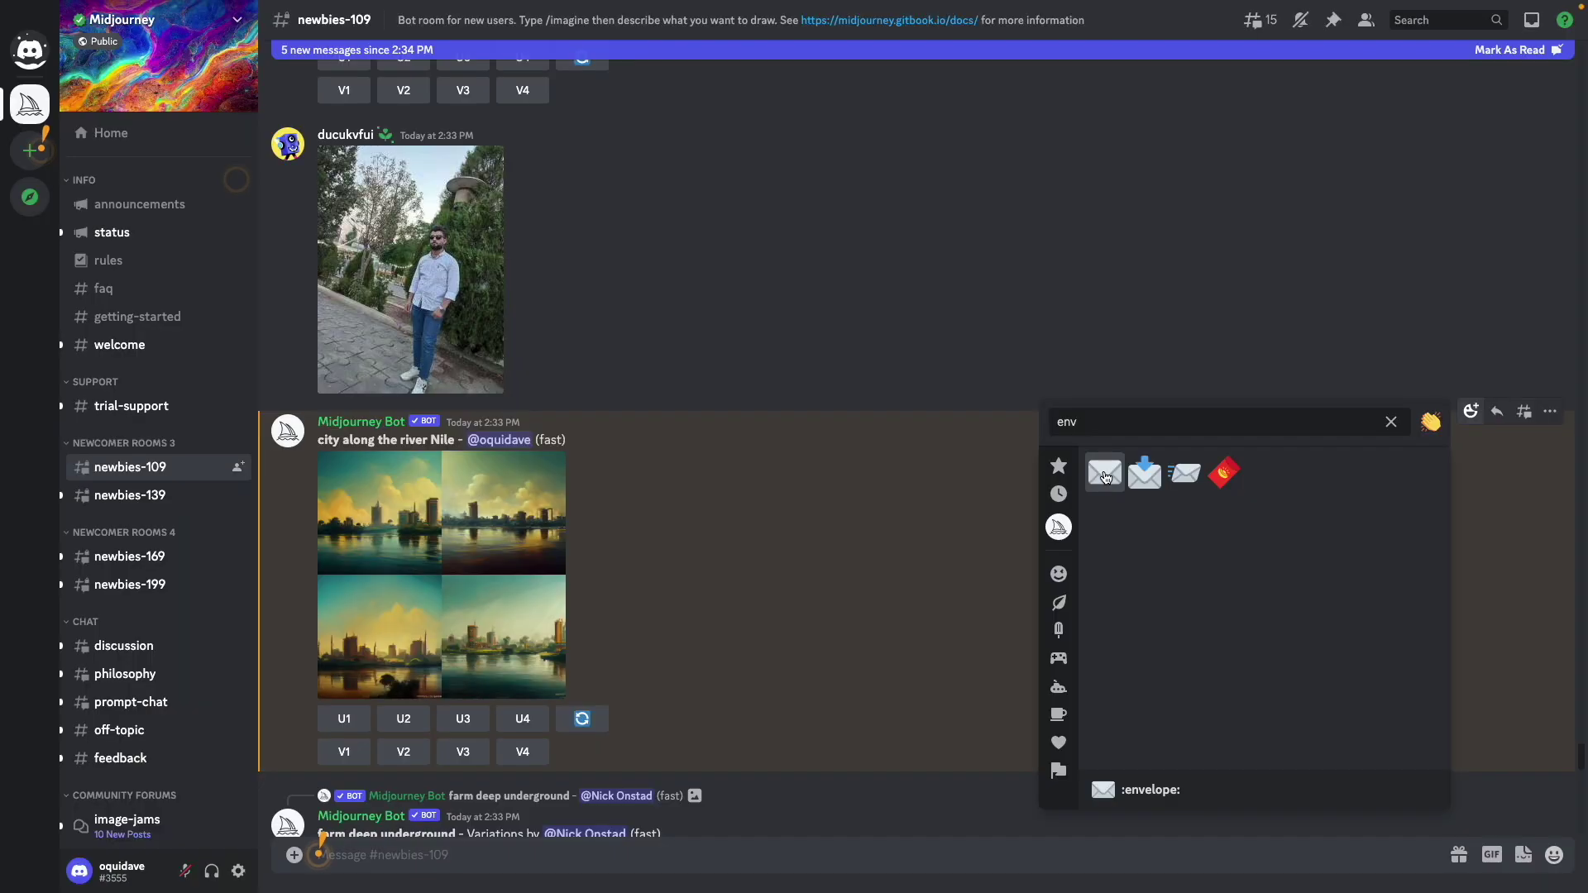
pyautogui.press('Return')
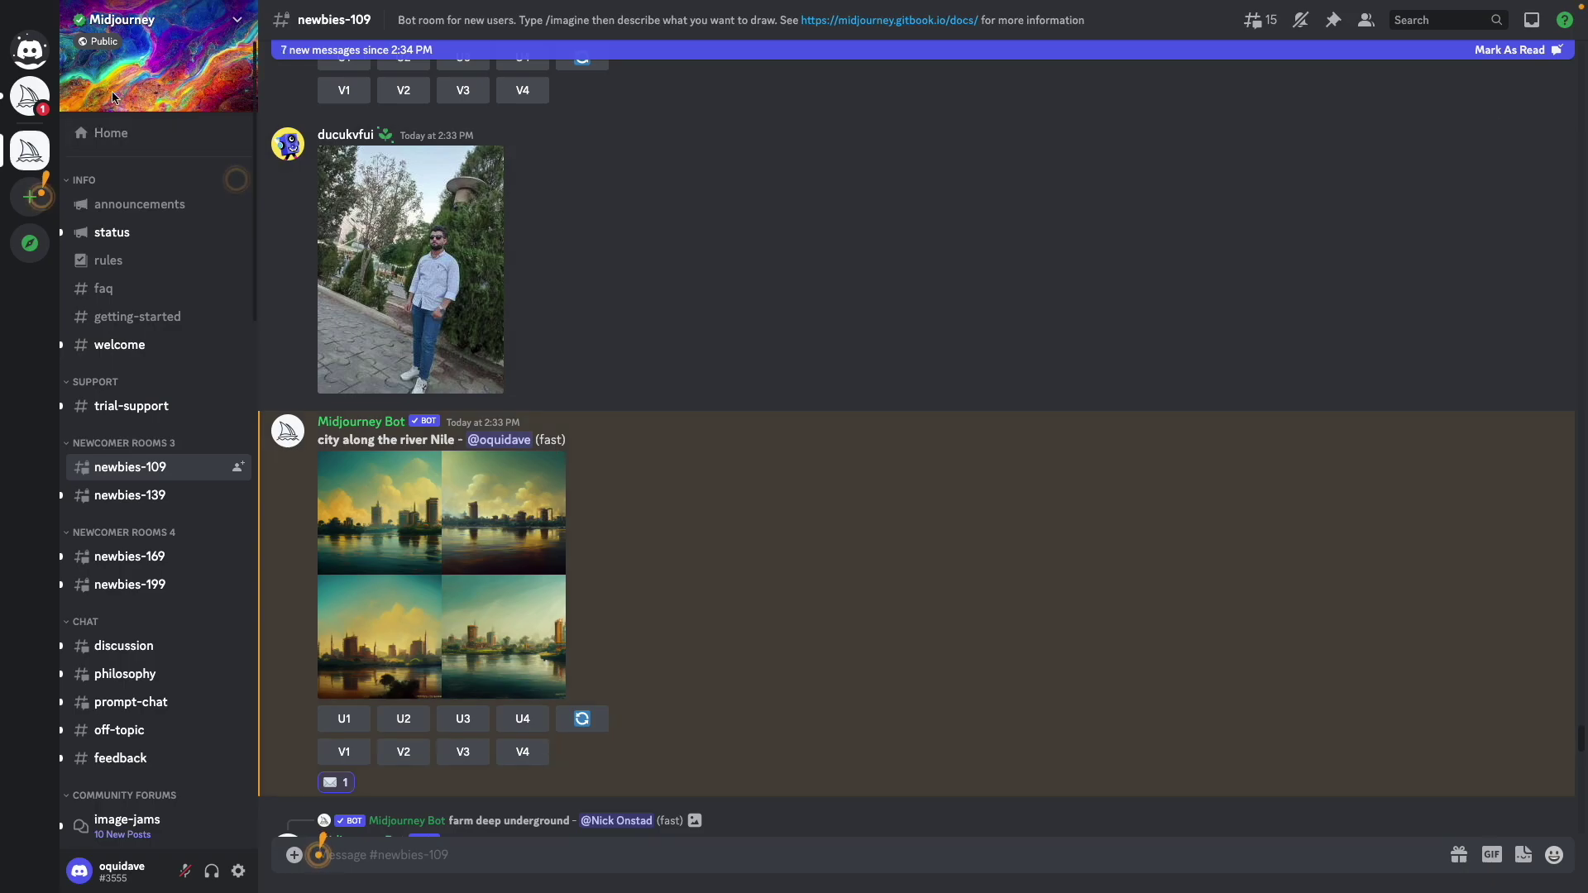
# - Open the Midjourney Bot's direct message and view its separate river Nile images enlarged
pyautogui.click(32, 98)
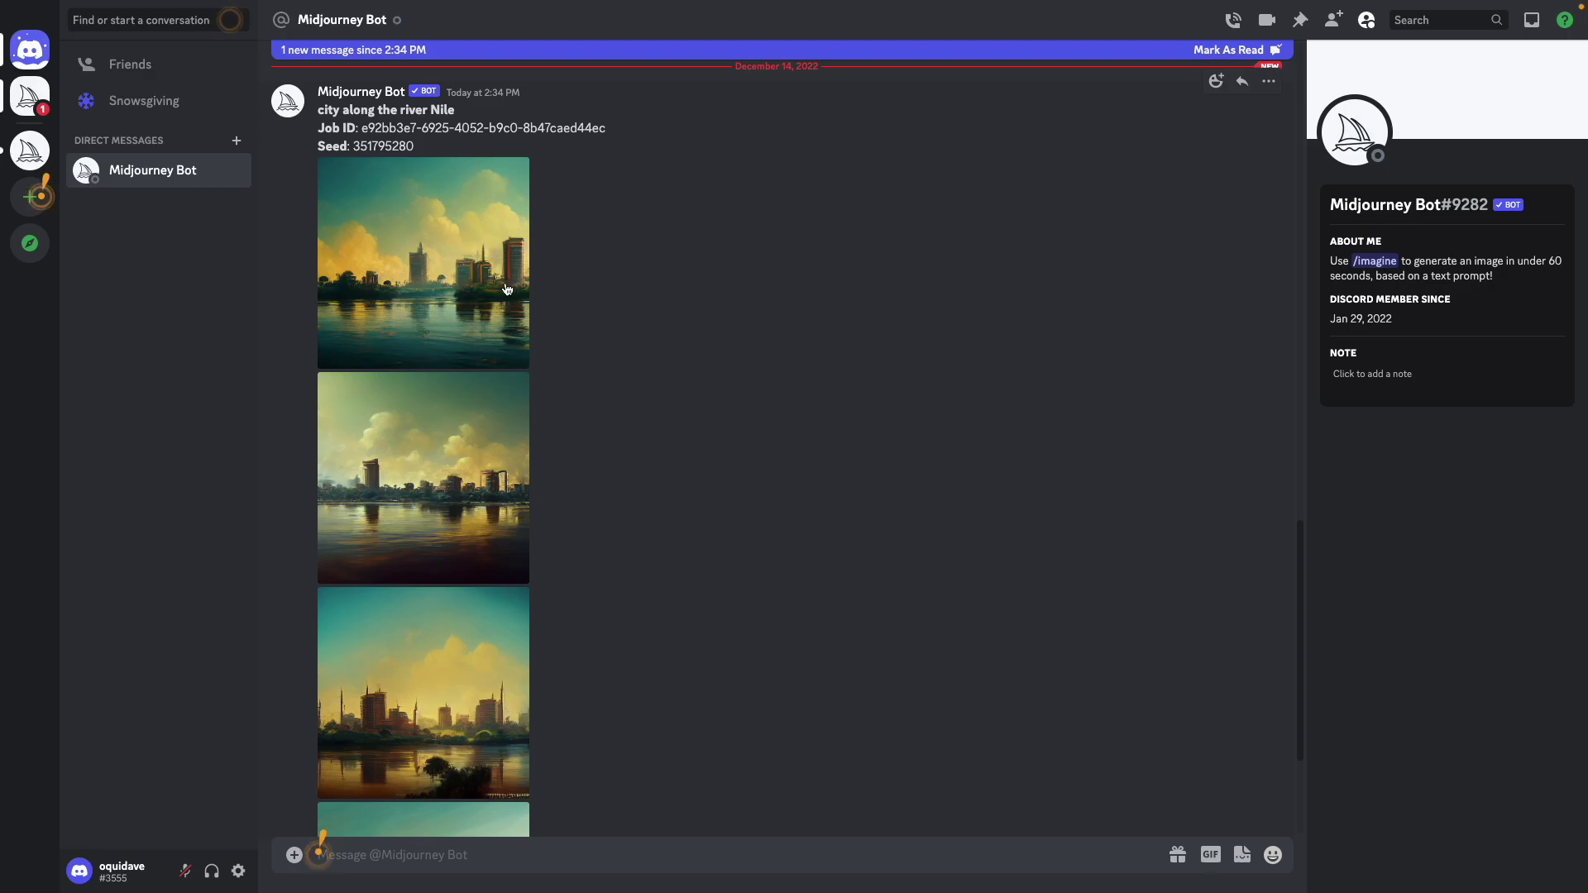
pyautogui.click(447, 283)
pyautogui.click(672, 258)
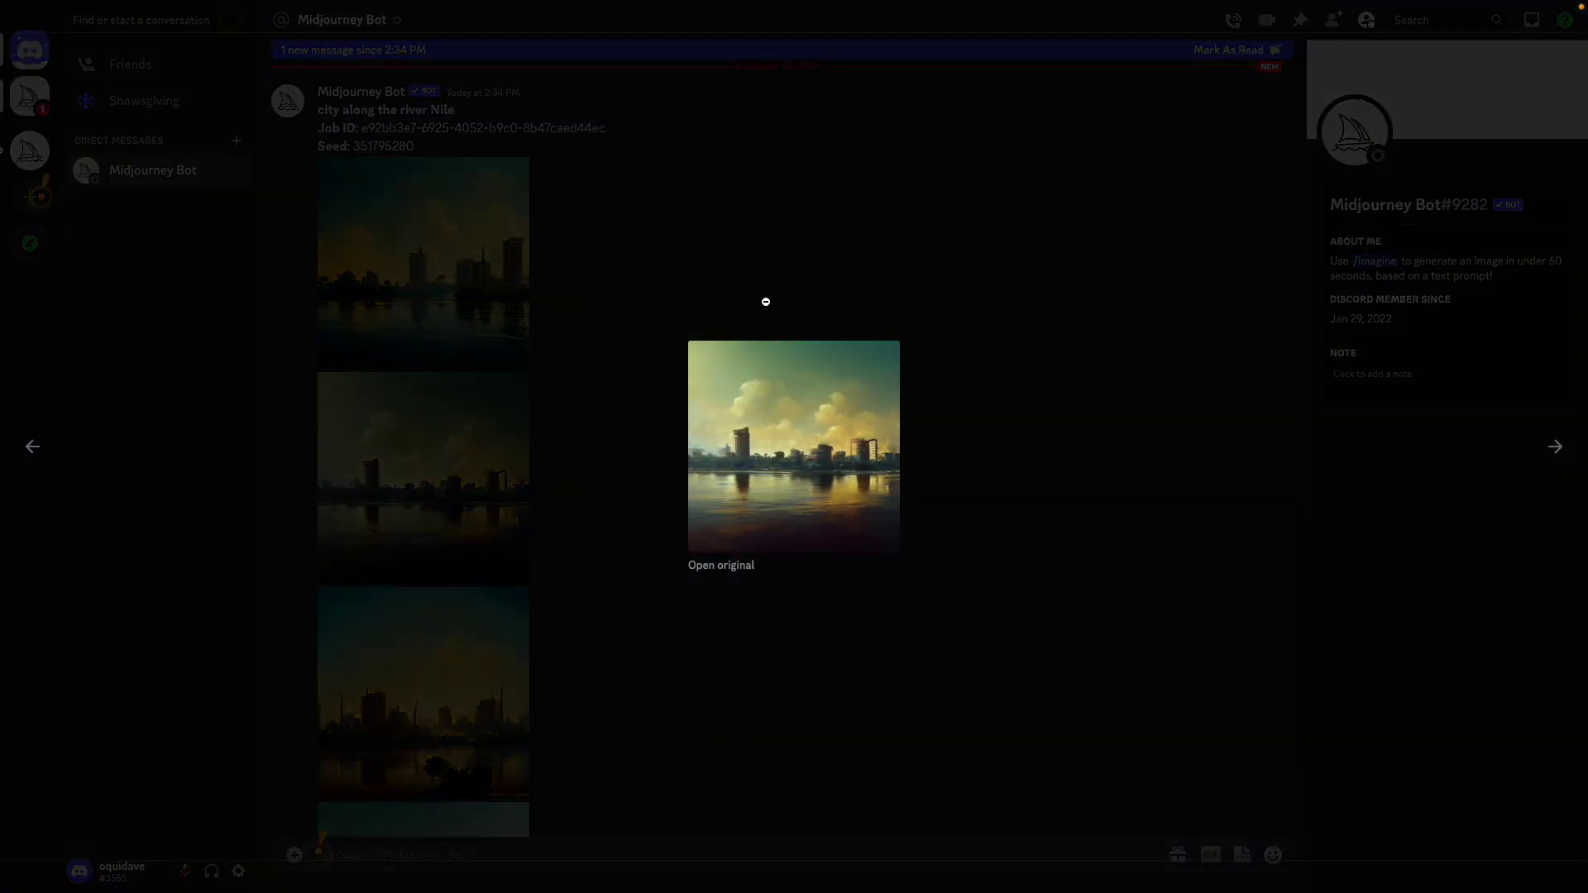
# - View more of the separate river Nile images enlarged in the direct message and open the first one's original
pyautogui.click(737, 302)
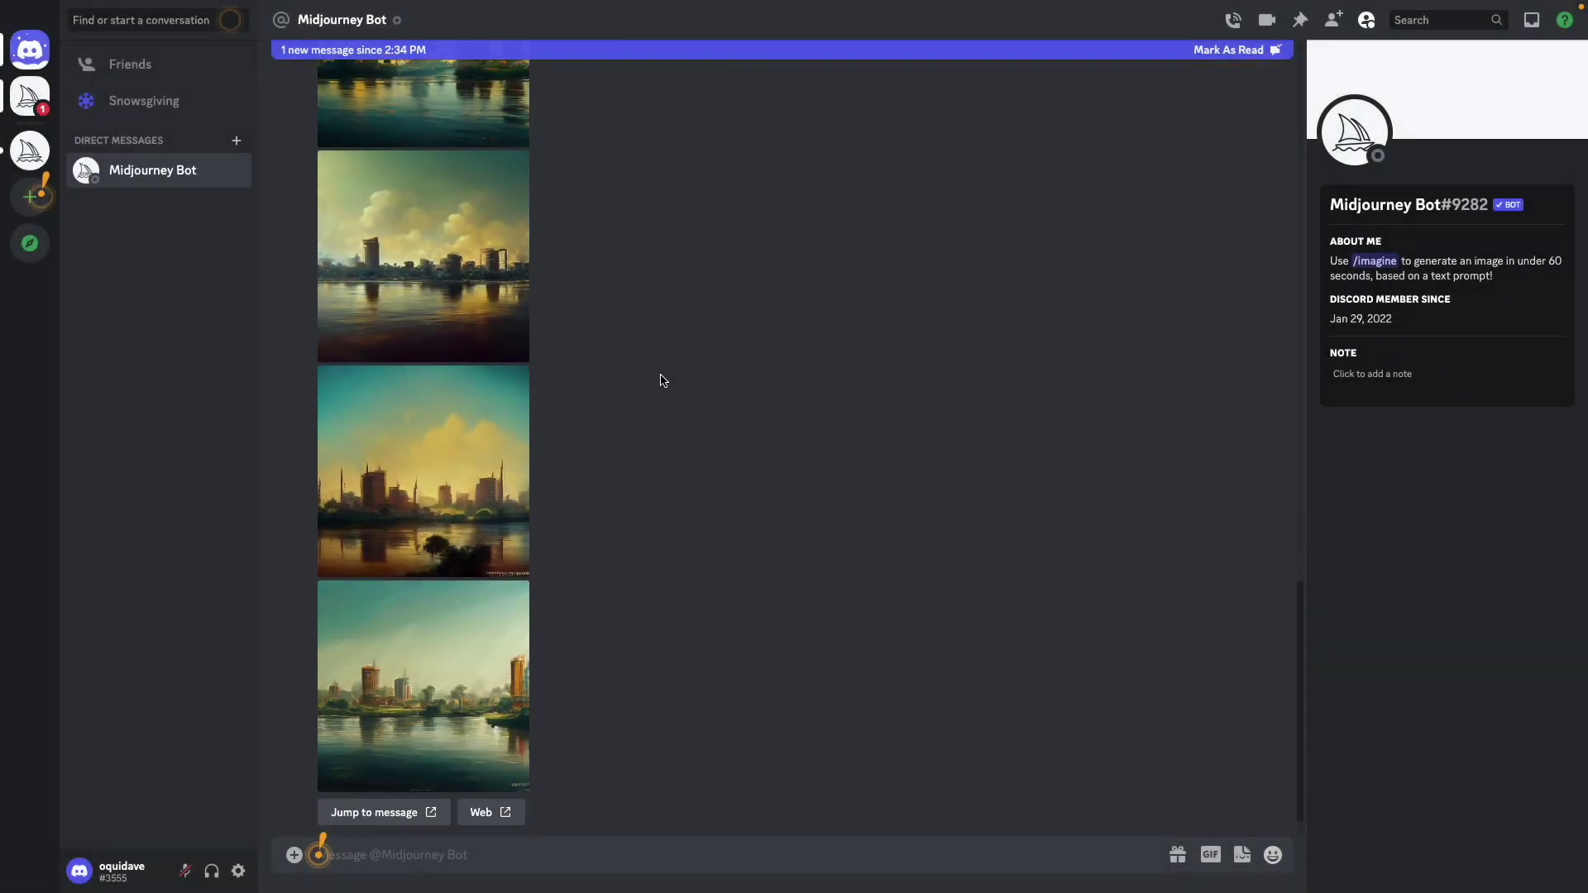
pyautogui.click(450, 337)
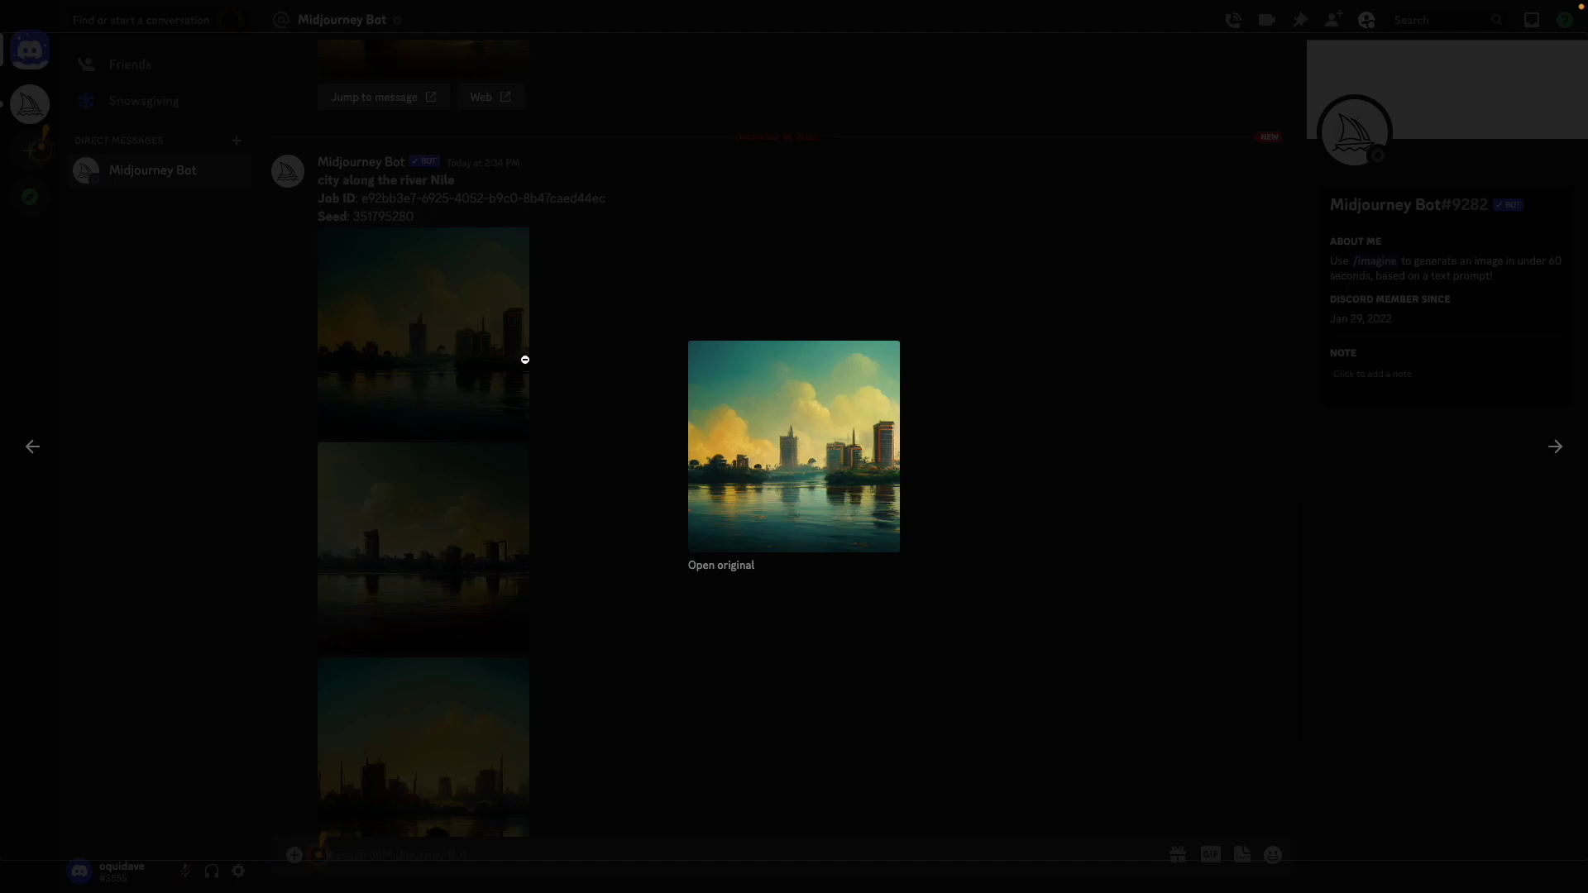
pyautogui.click(727, 569)
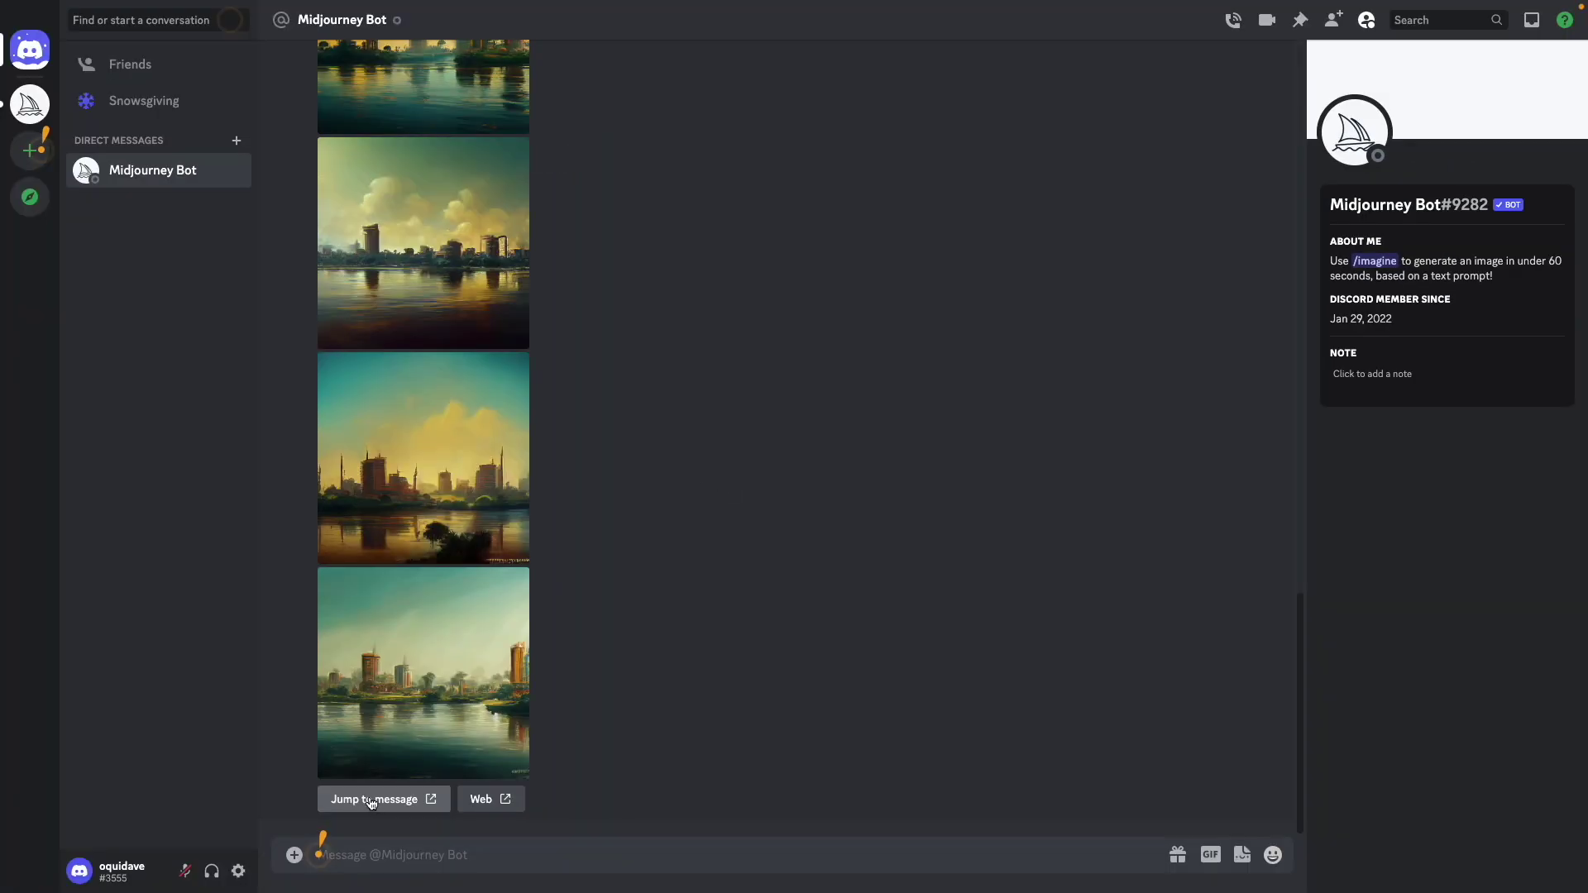
# - Jump to the river Nile result's channel message, upscale its first image with U1, and view the upscaled image enlarged
pyautogui.click(418, 798)
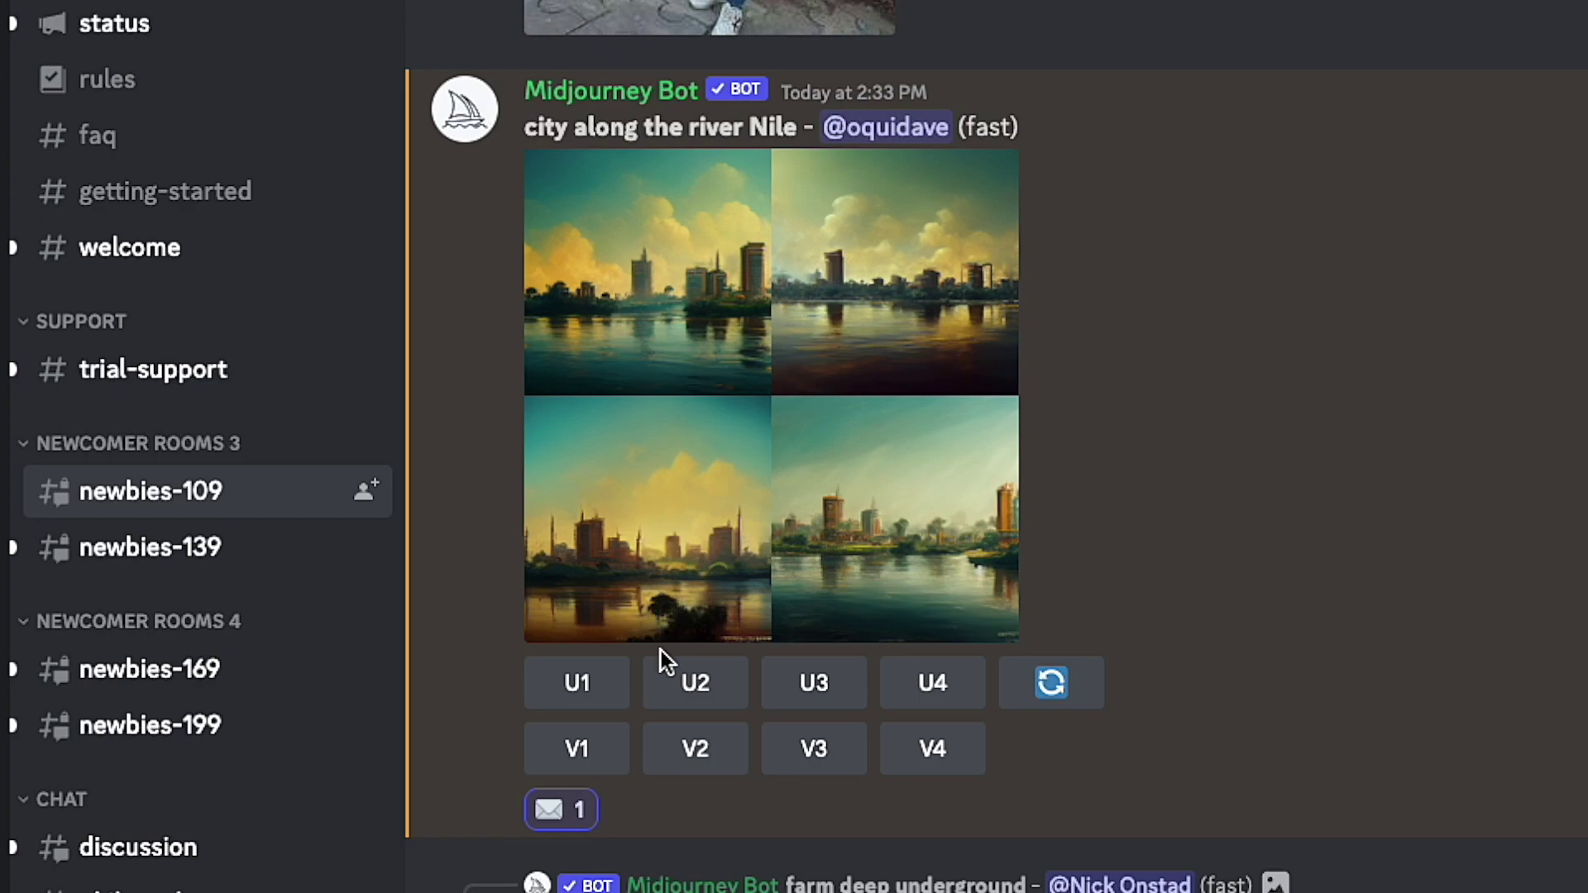
pyautogui.click(590, 686)
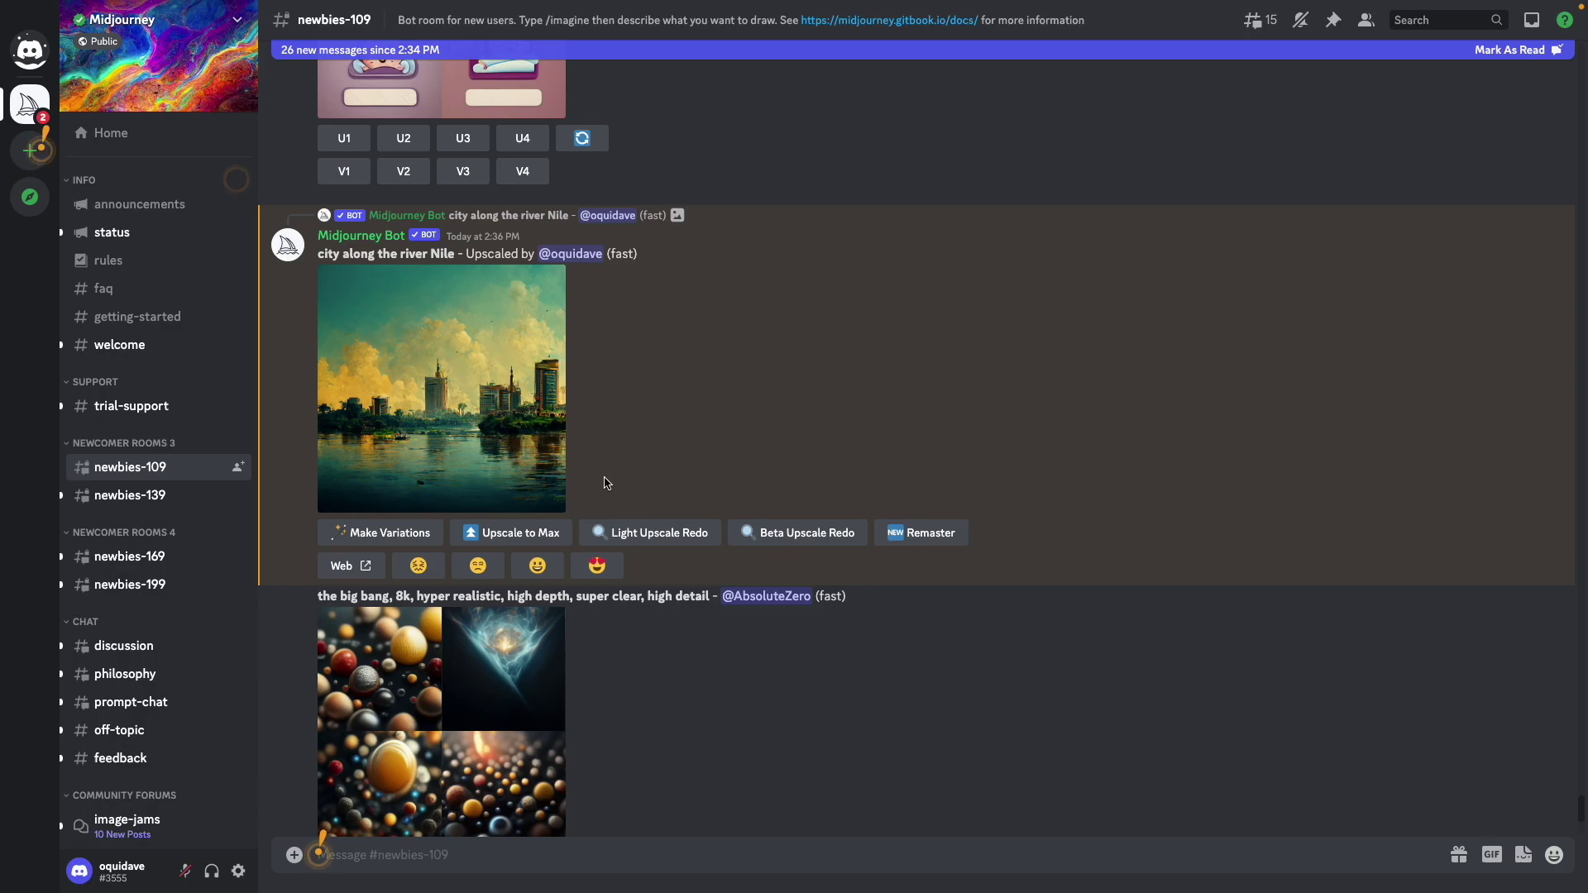
pyautogui.click(459, 396)
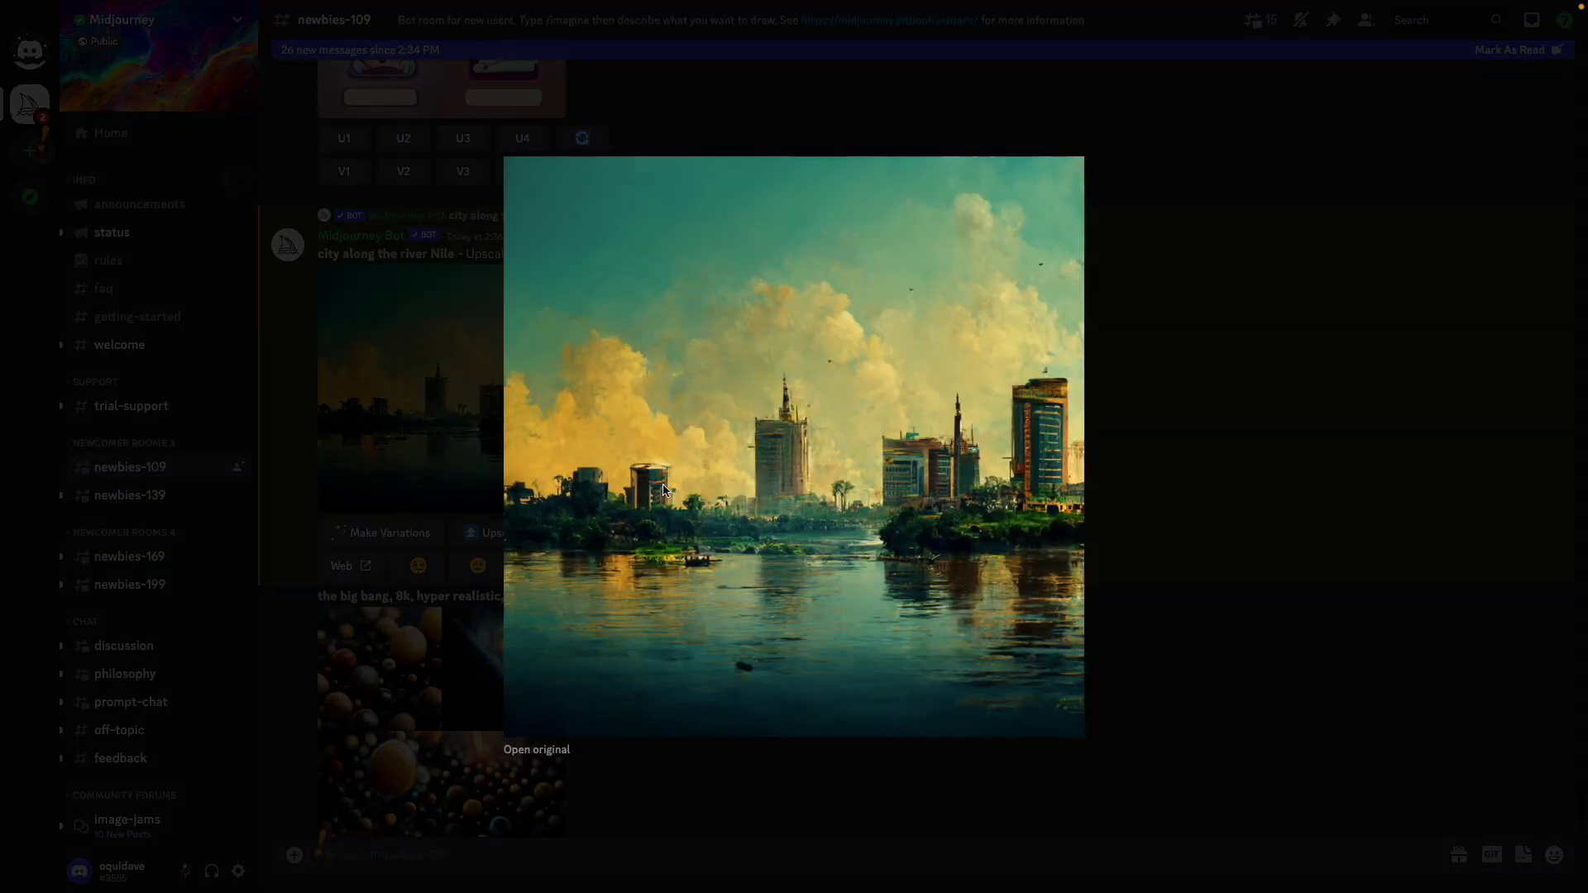
pyautogui.click(1202, 481)
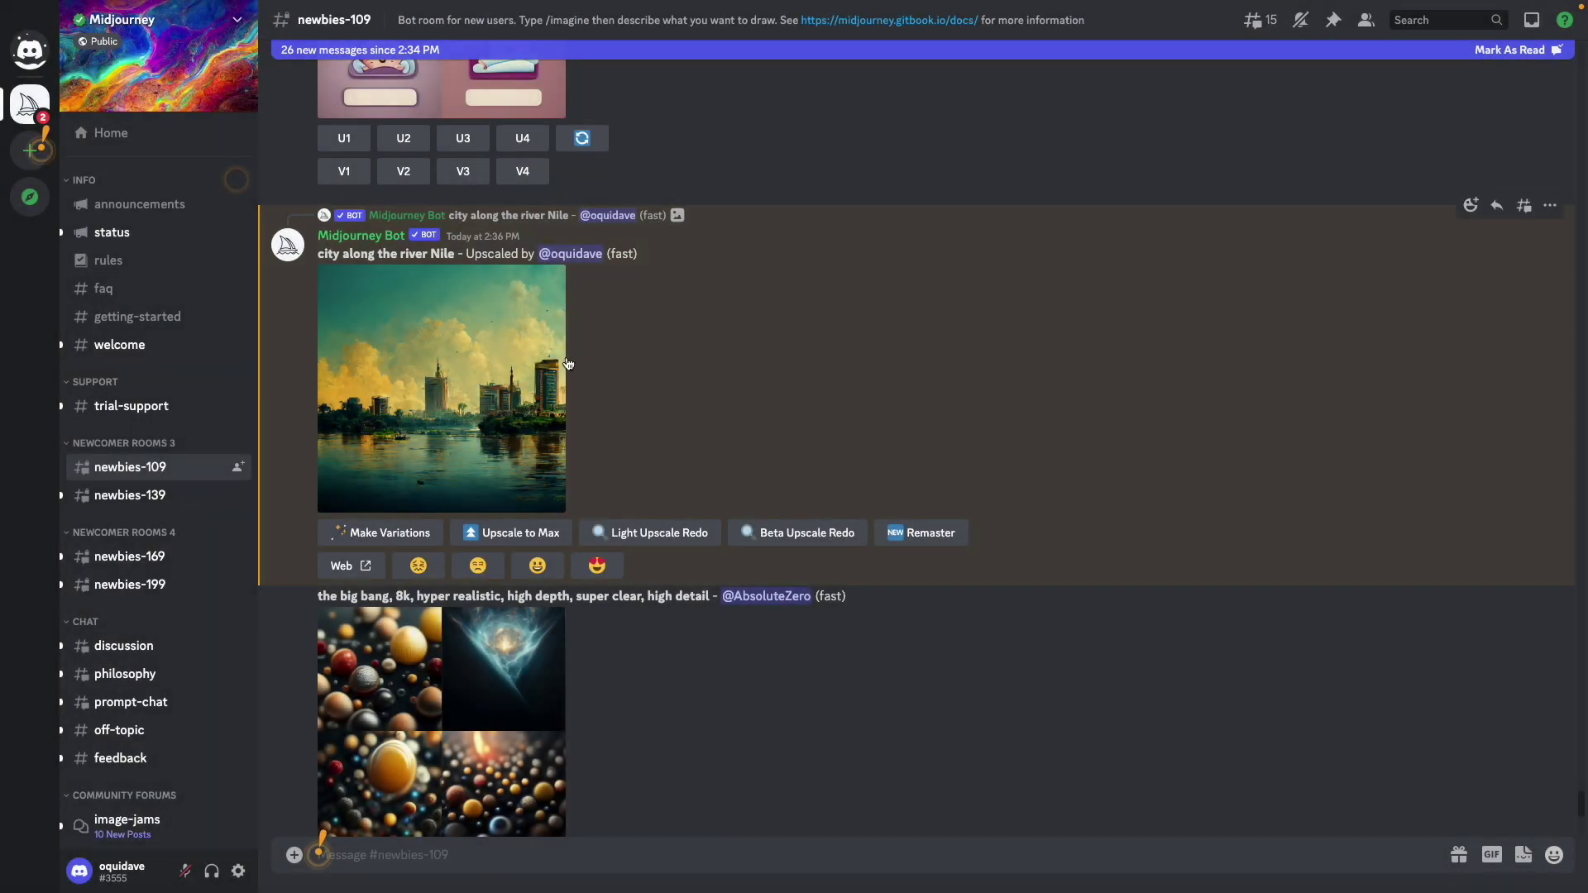
# - Add the envelope reaction to the upscaled river Nile image and open the Midjourney Bot's direct message
pyautogui.click(1469, 205)
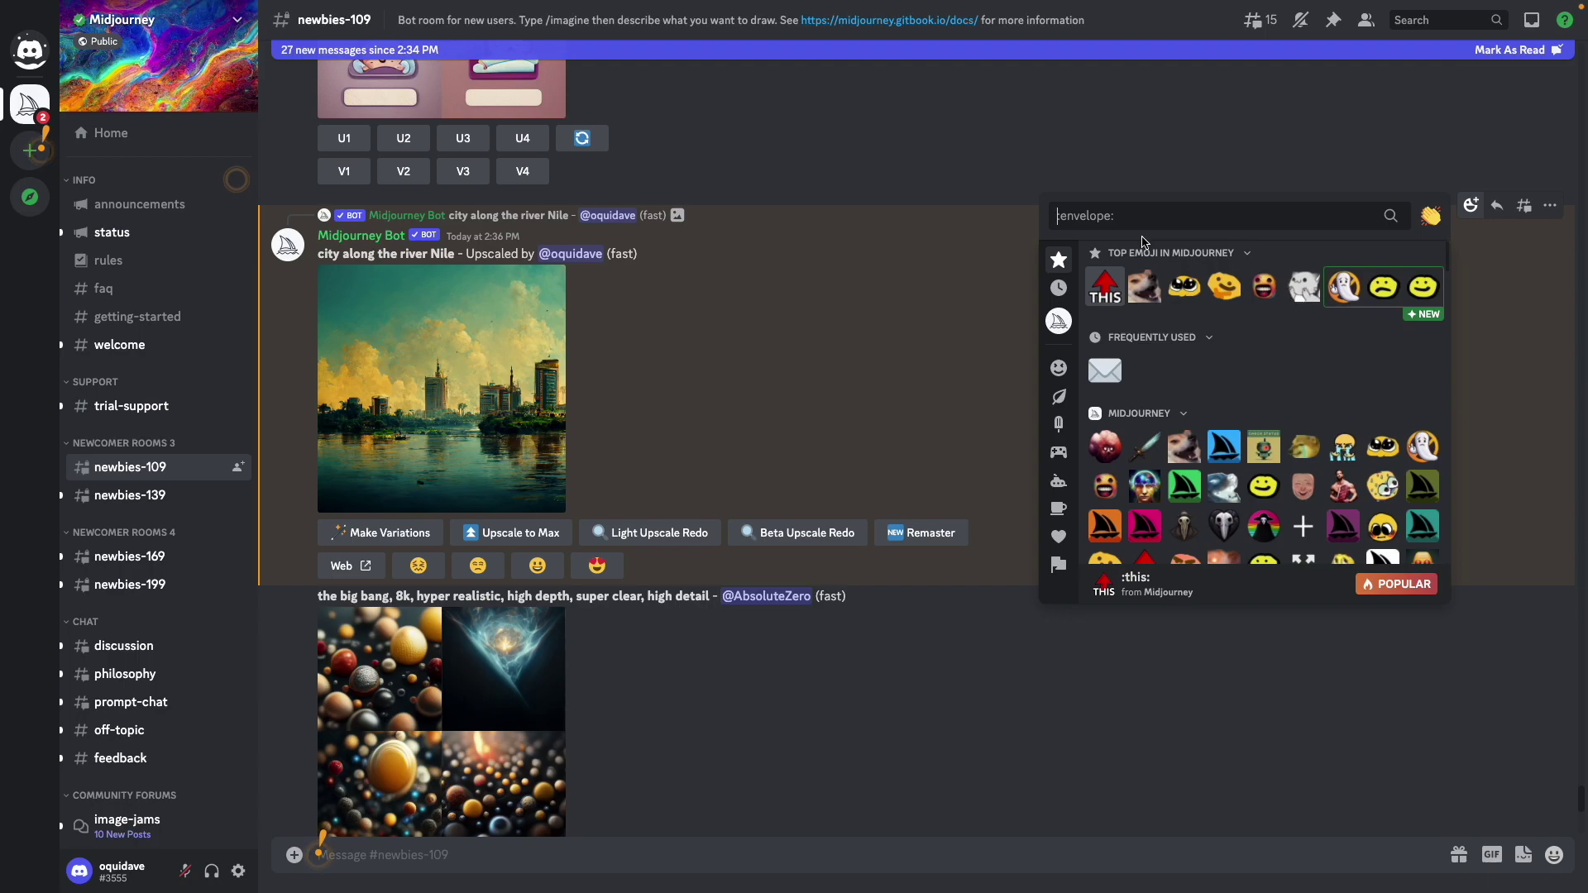
pyautogui.click(1107, 370)
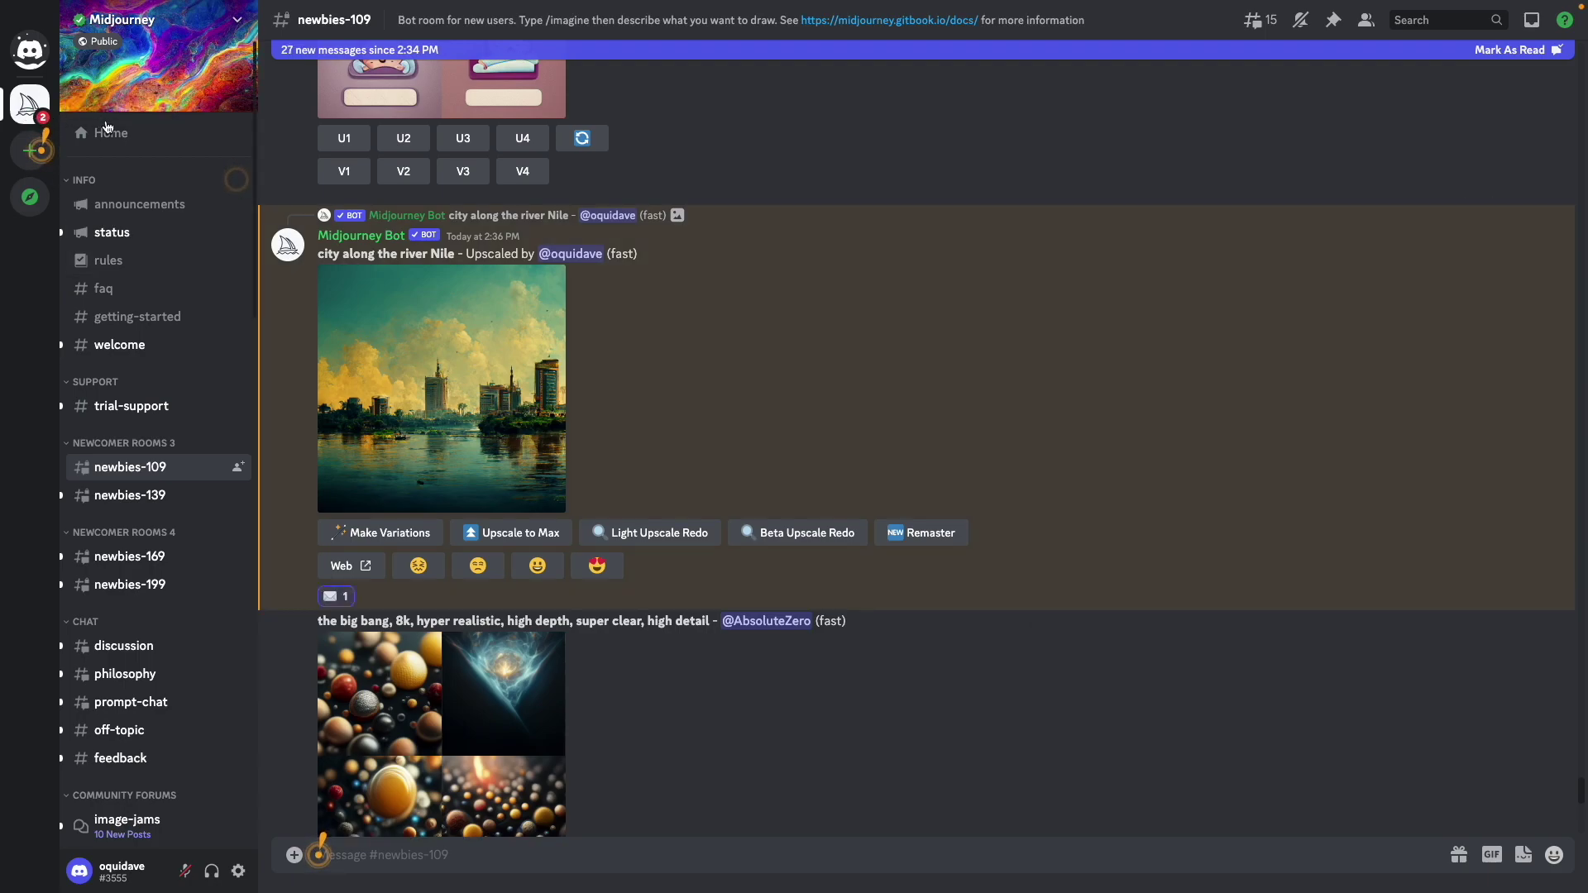
pyautogui.click(29, 95)
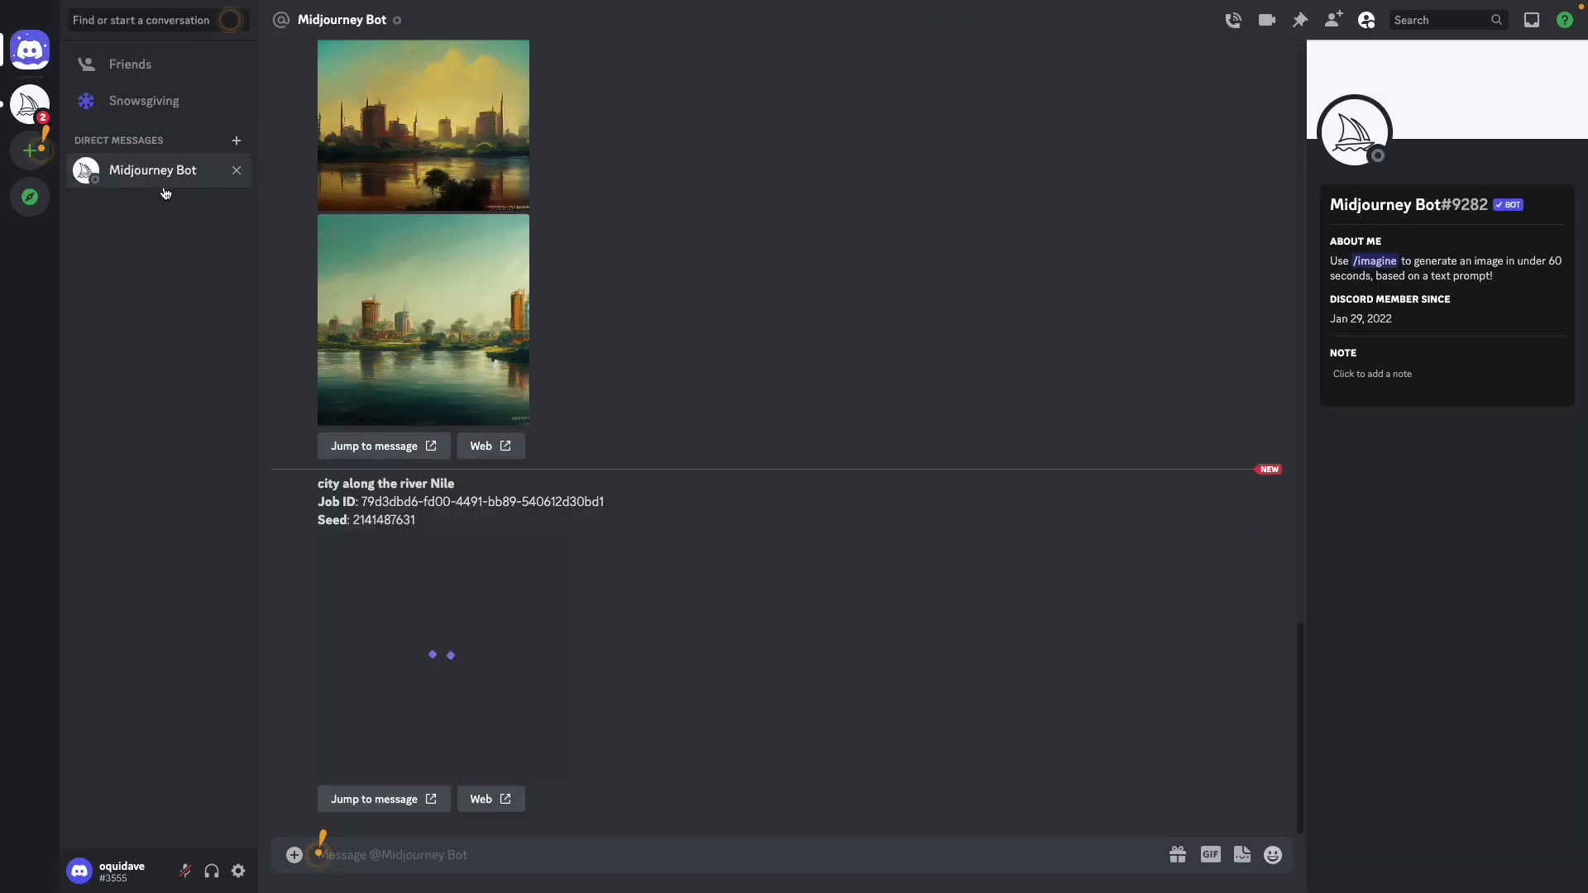
# - Open the upscaled image's original in the browser and save it with a file name starting "city along the r"
pyautogui.click(459, 626)
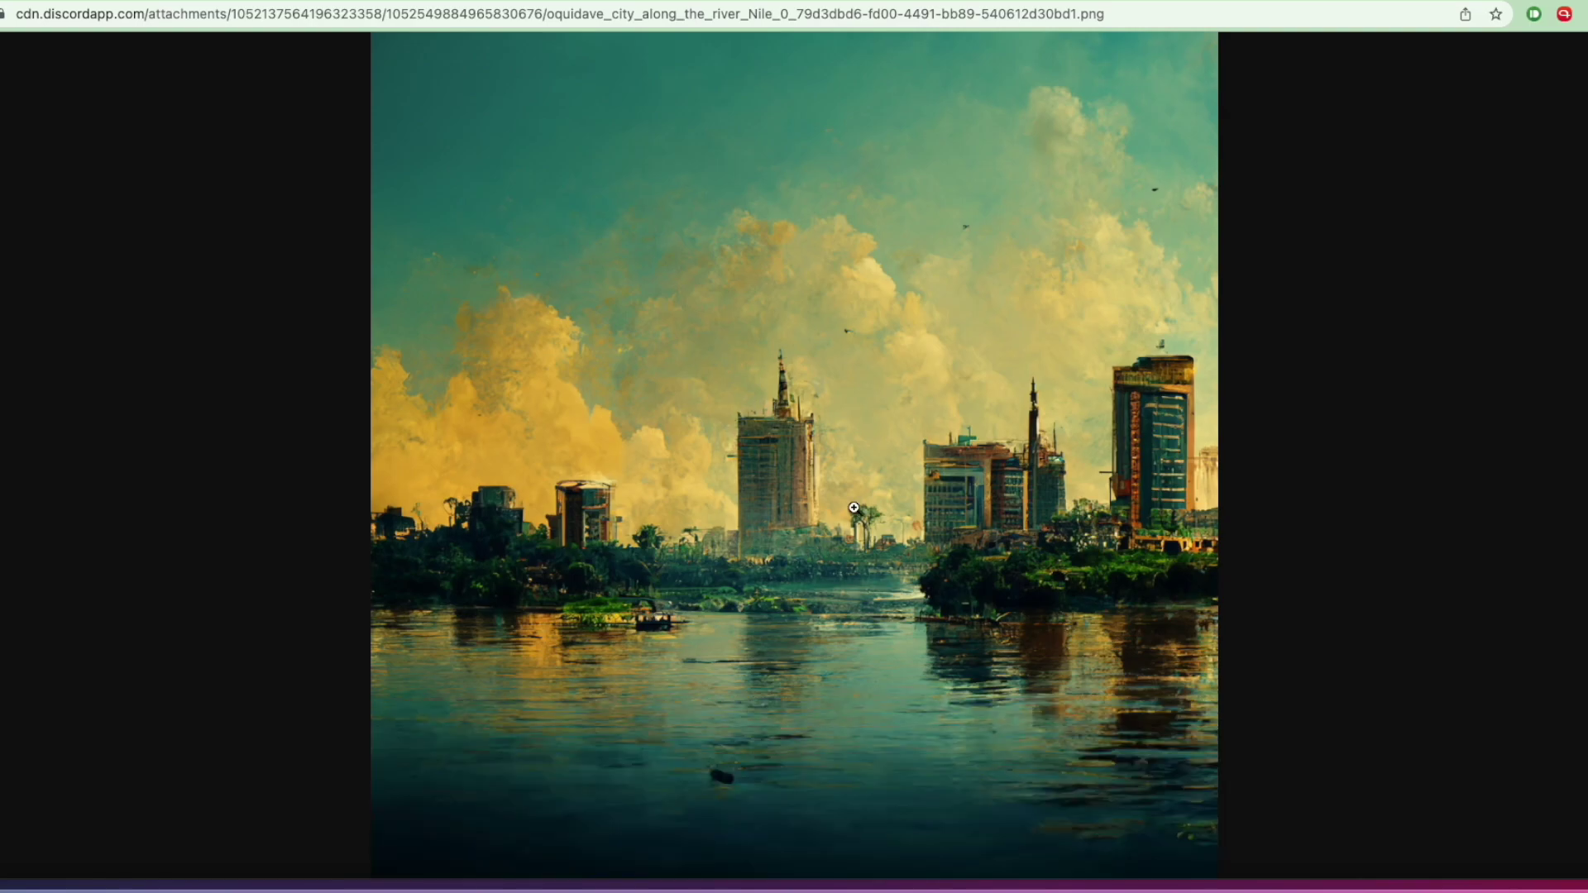
pyautogui.rightClick(802, 466)
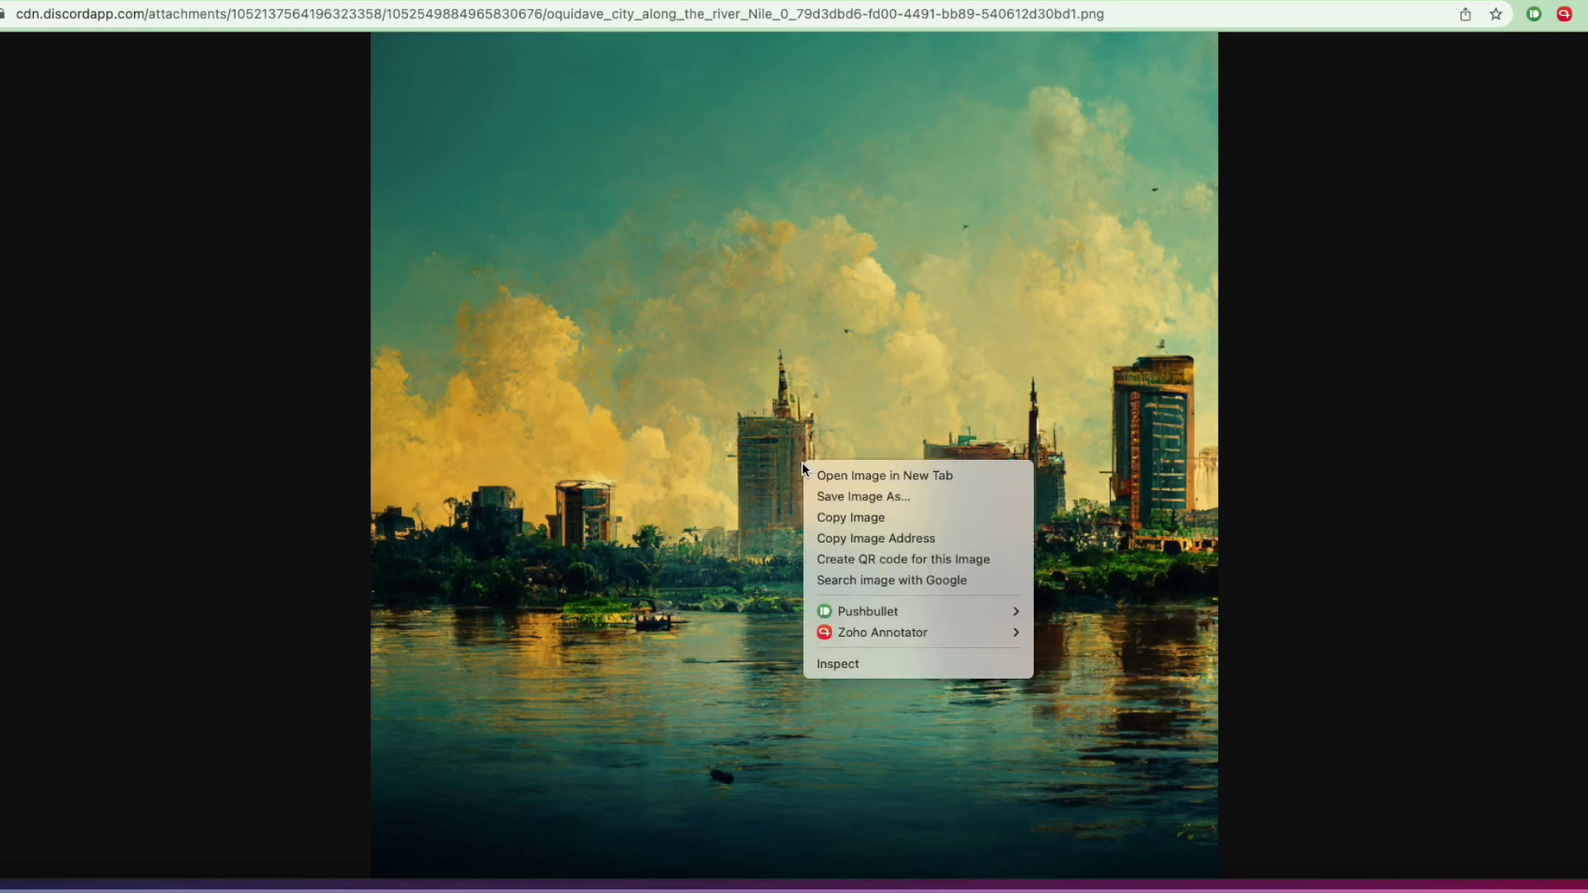
pyautogui.click(861, 493)
pyautogui.write('city along the r')
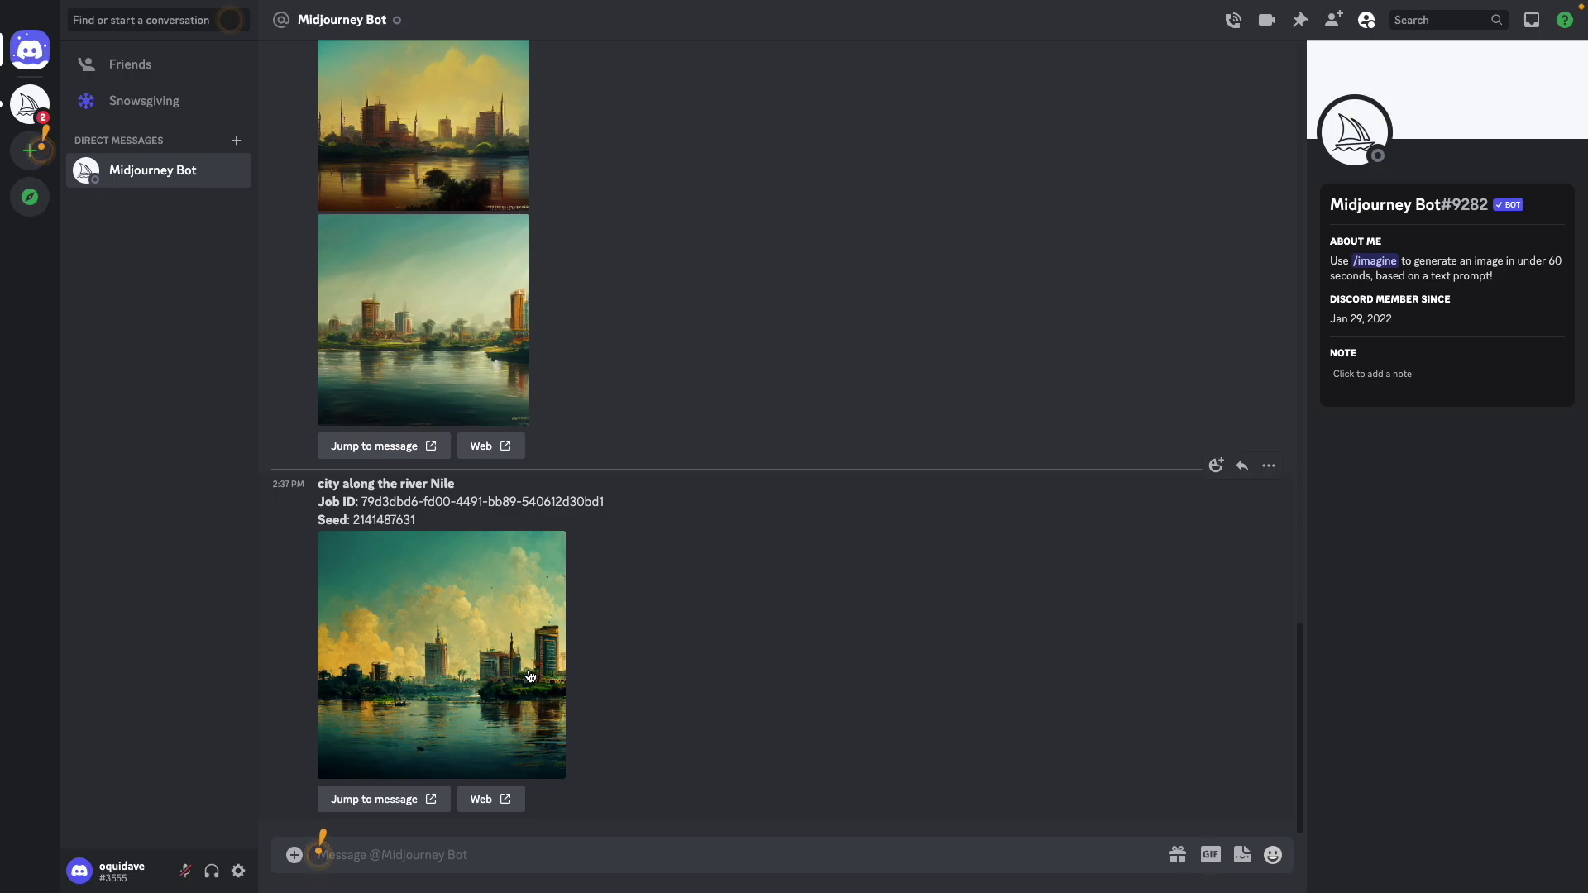
# - Jump to the upscaled image's channel message, apply Upscale to Max, and view the original of the max-upscaled result
pyautogui.click(383, 799)
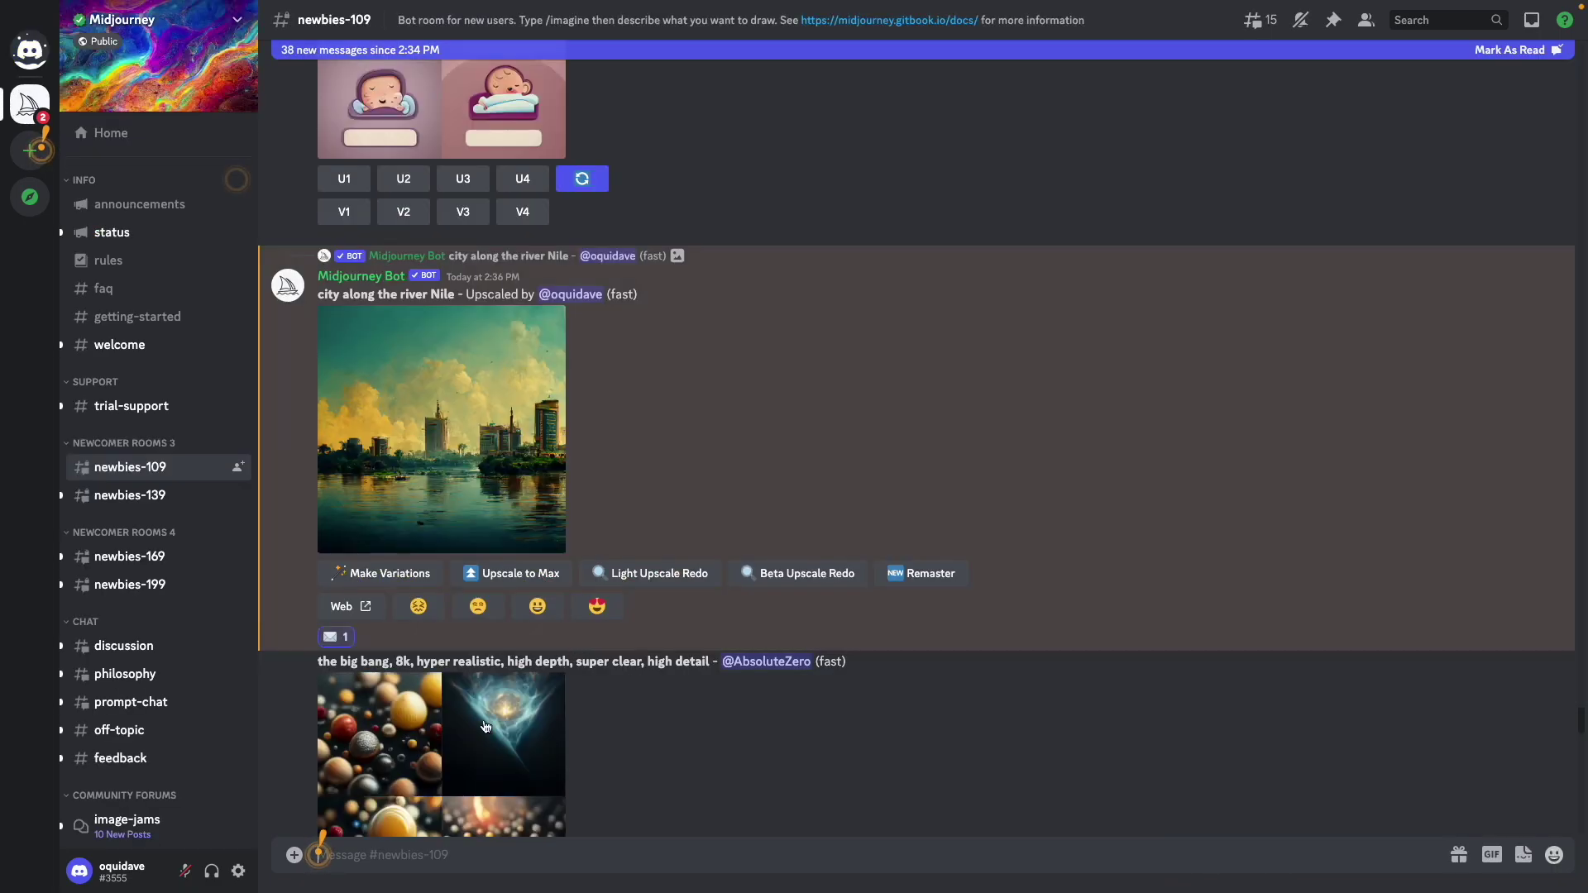
pyautogui.click(501, 577)
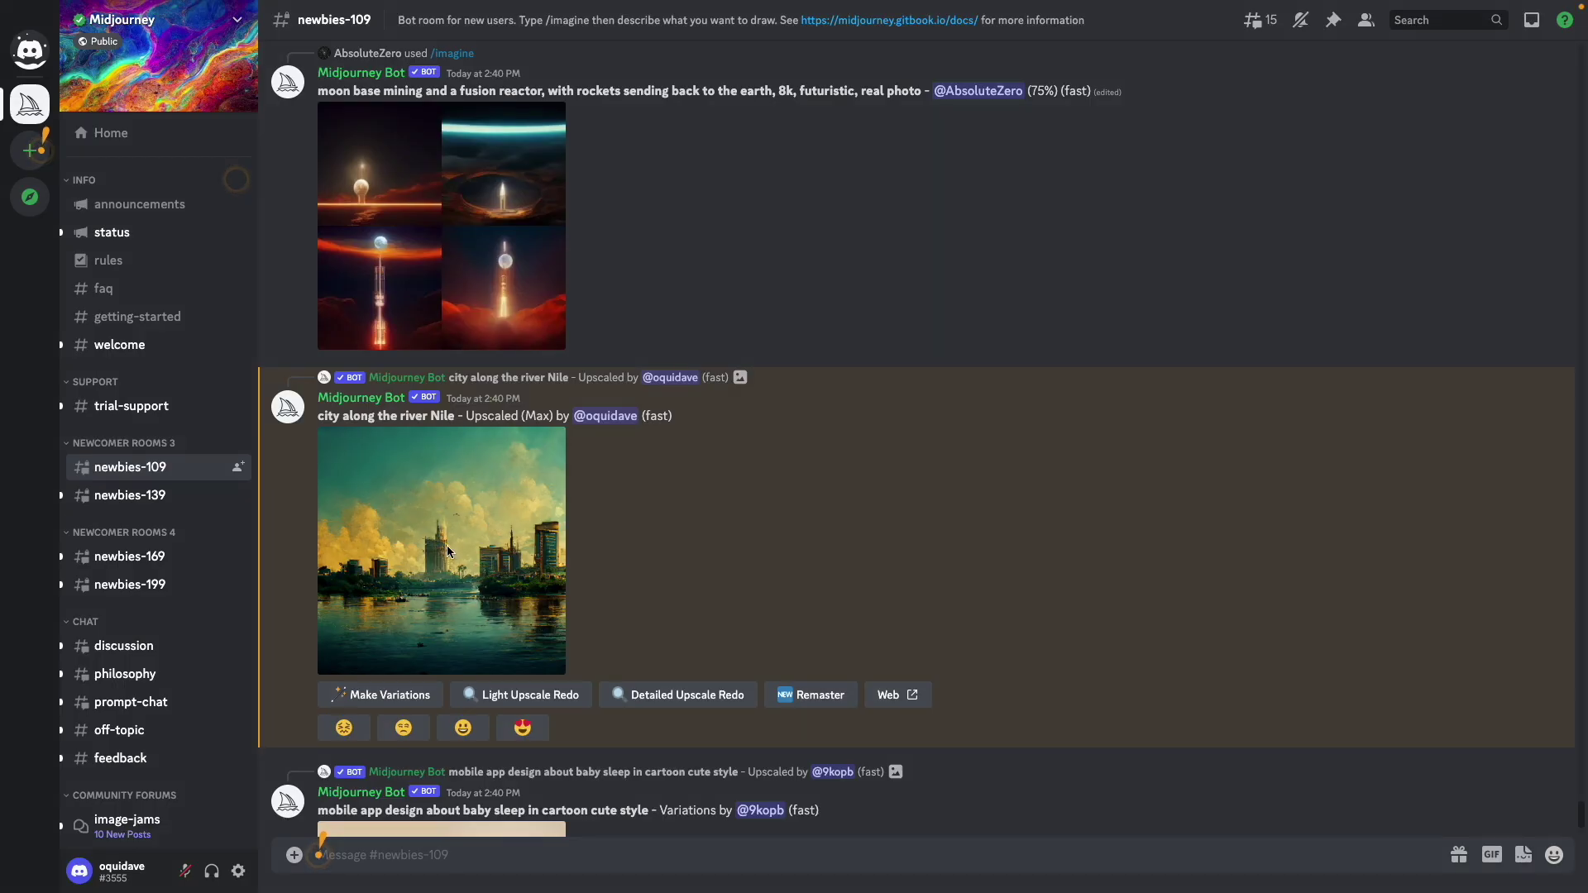
pyautogui.click(745, 264)
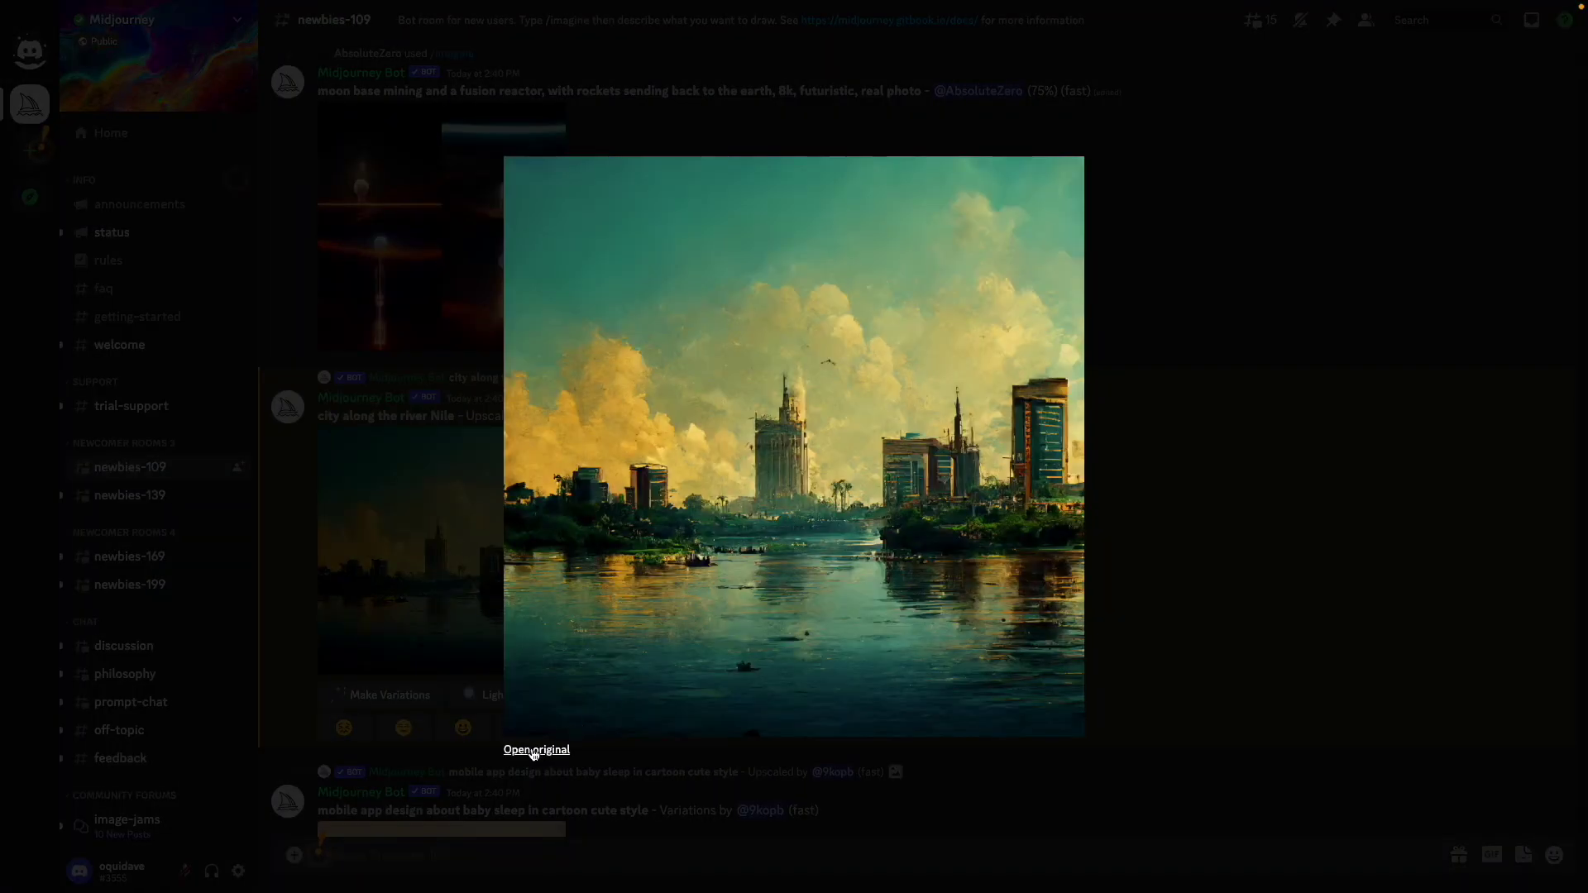
pyautogui.click(529, 750)
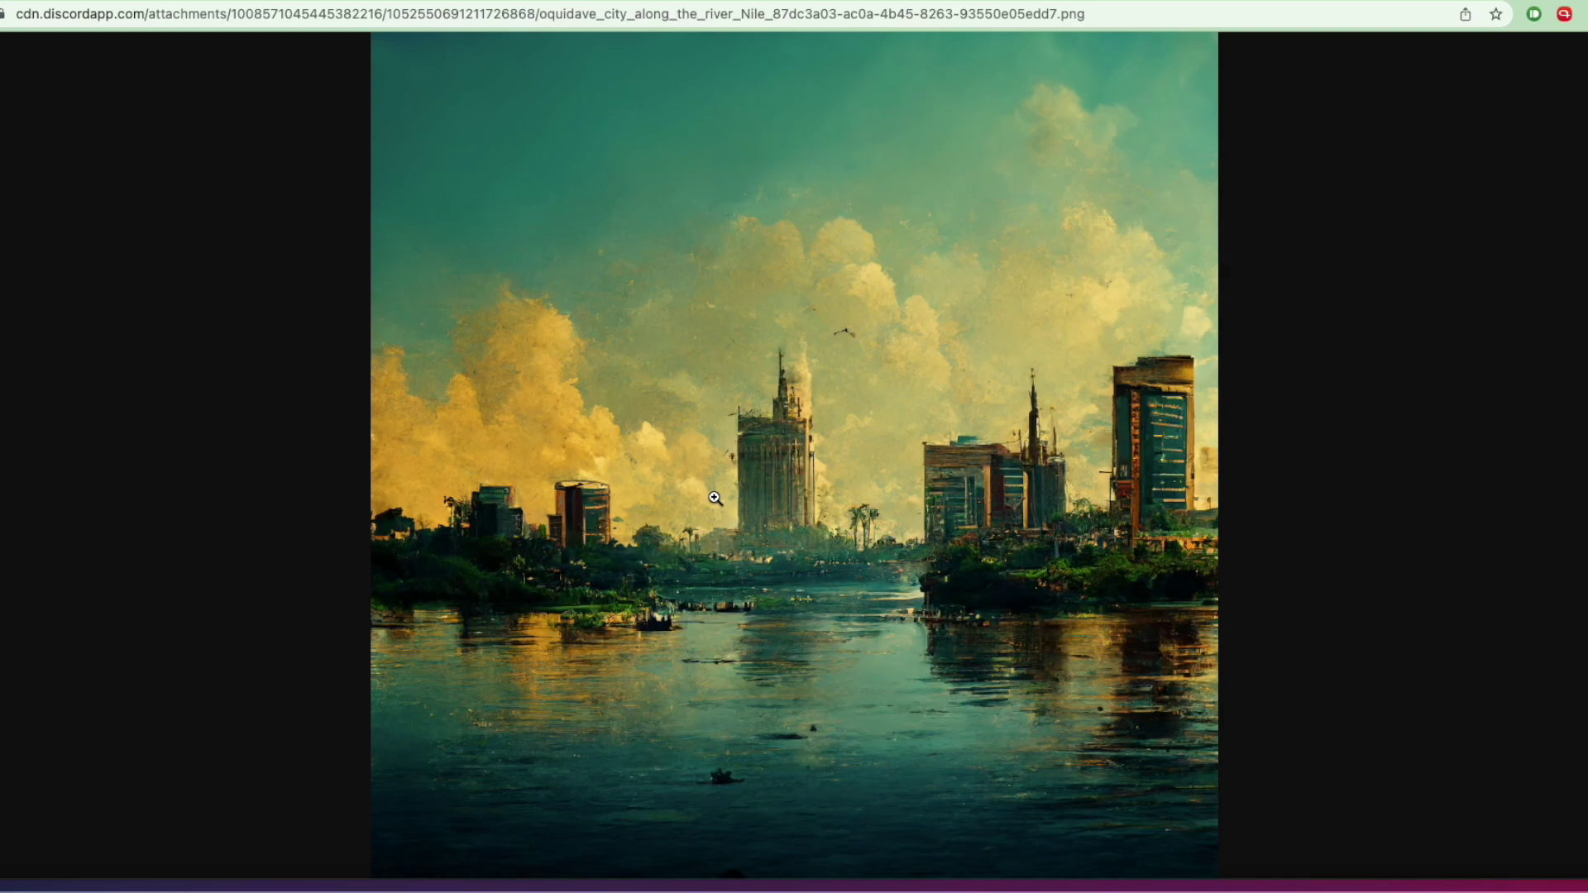
pyautogui.hotkey('ctrl', 'Right')
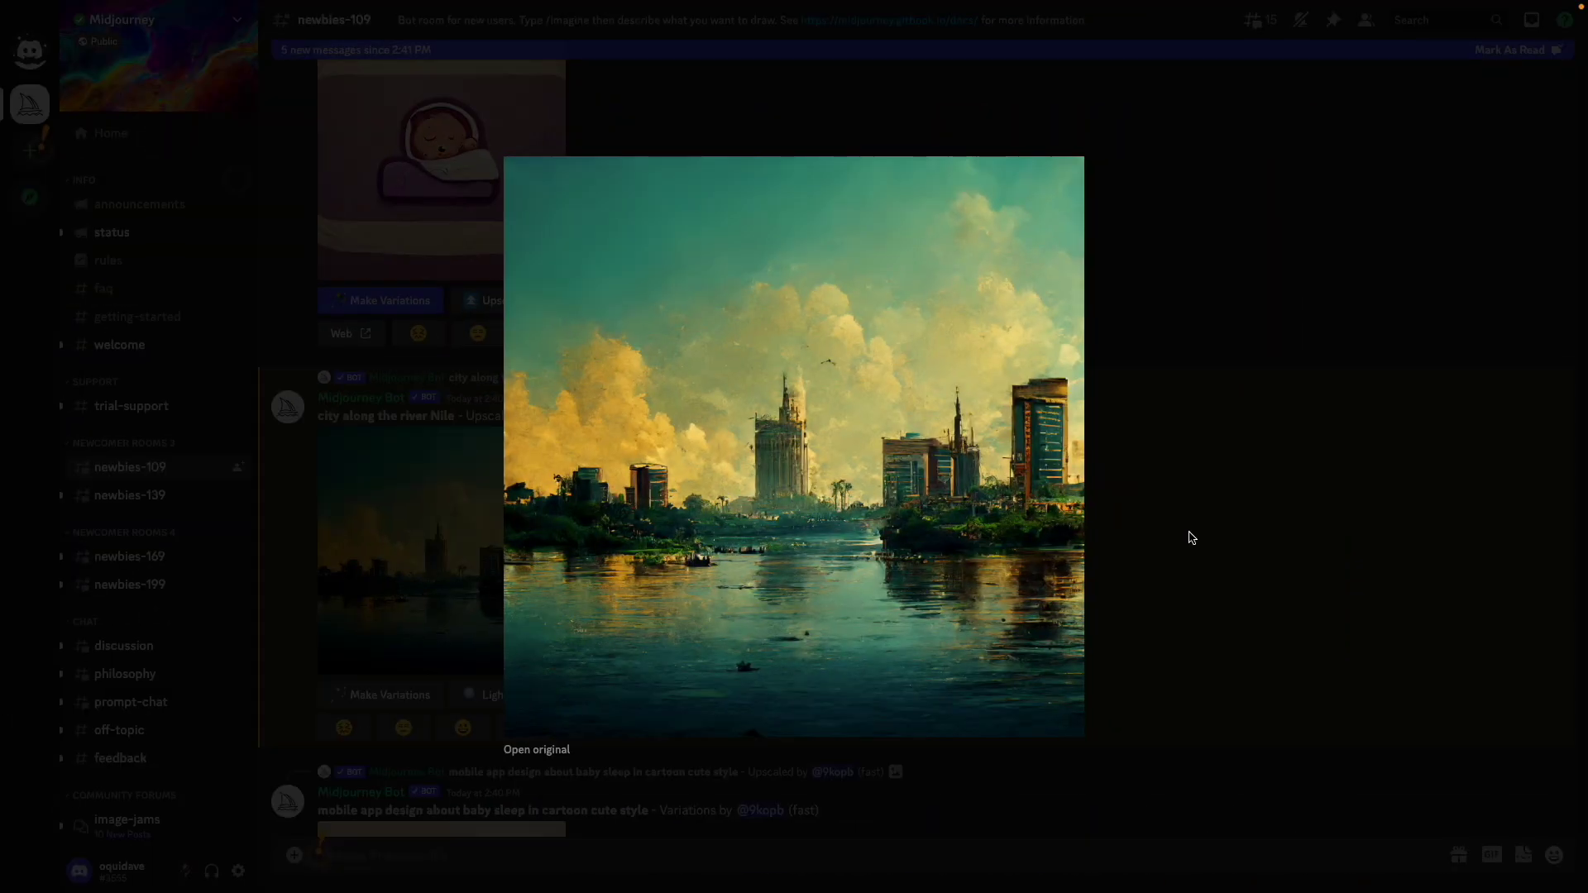
pyautogui.click(1191, 539)
pyautogui.scroll(-10, 1144, 505)
pyautogui.scroll(-15, 1142, 506)
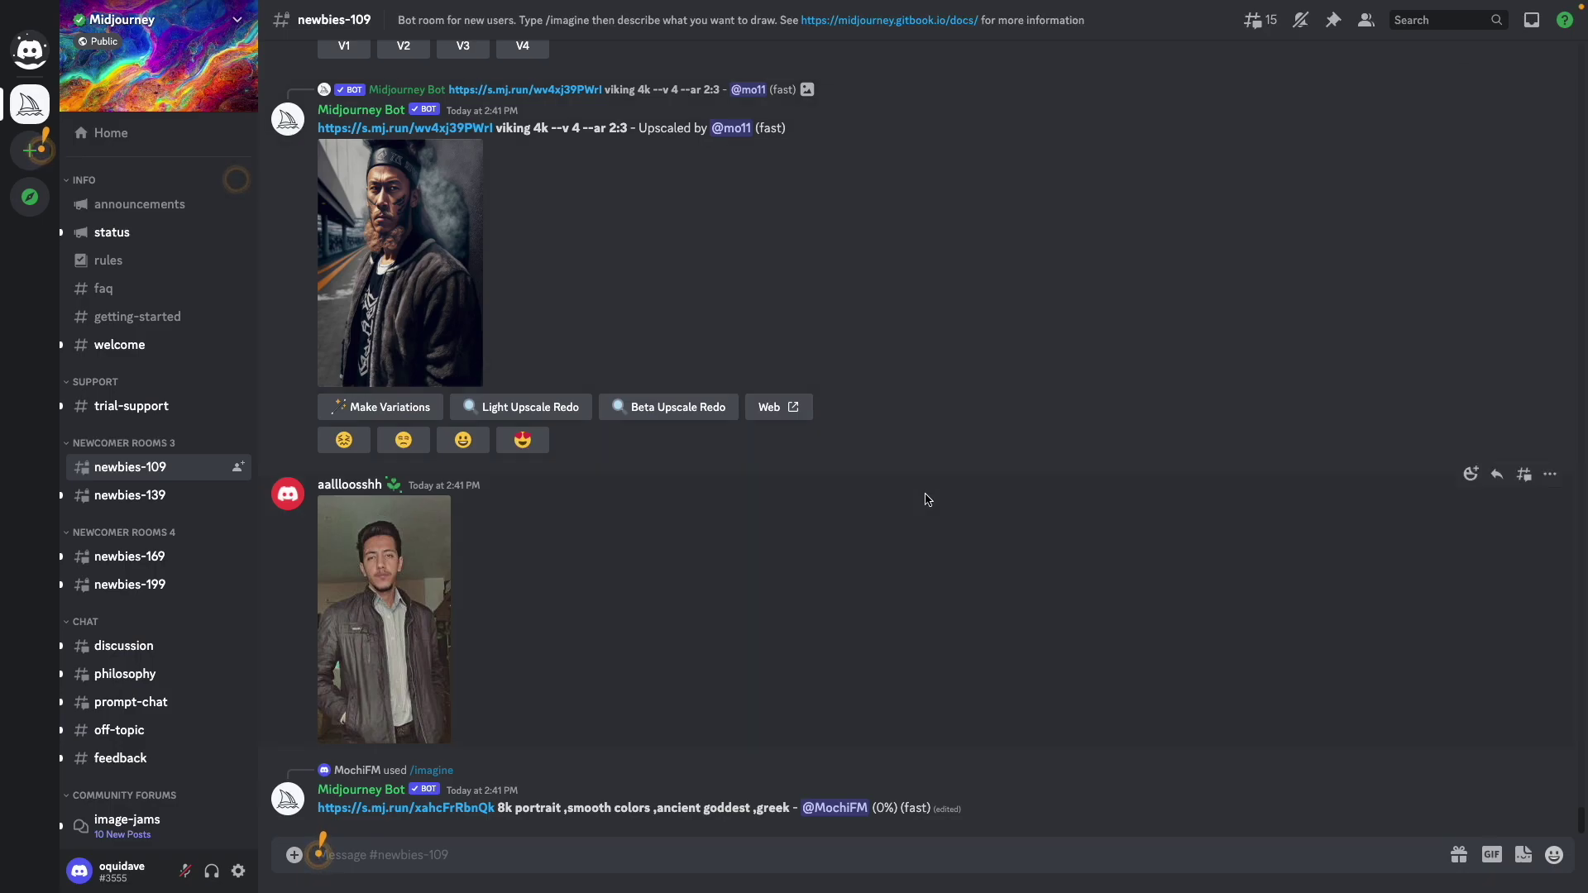
pyautogui.scroll(15, 928, 499)
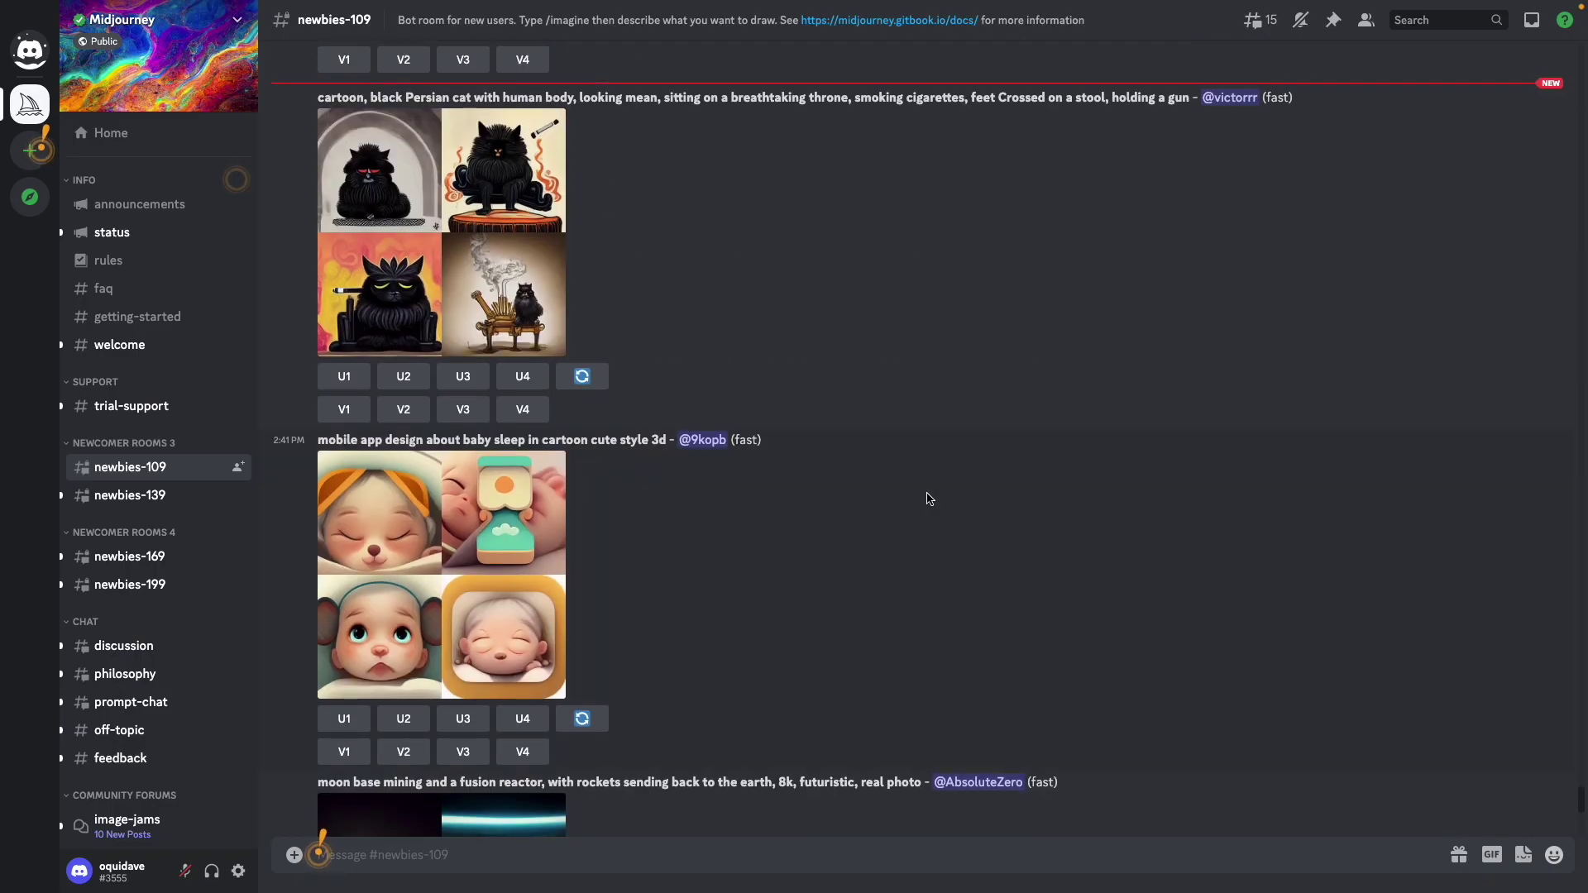
pyautogui.scroll(-15, 927, 499)
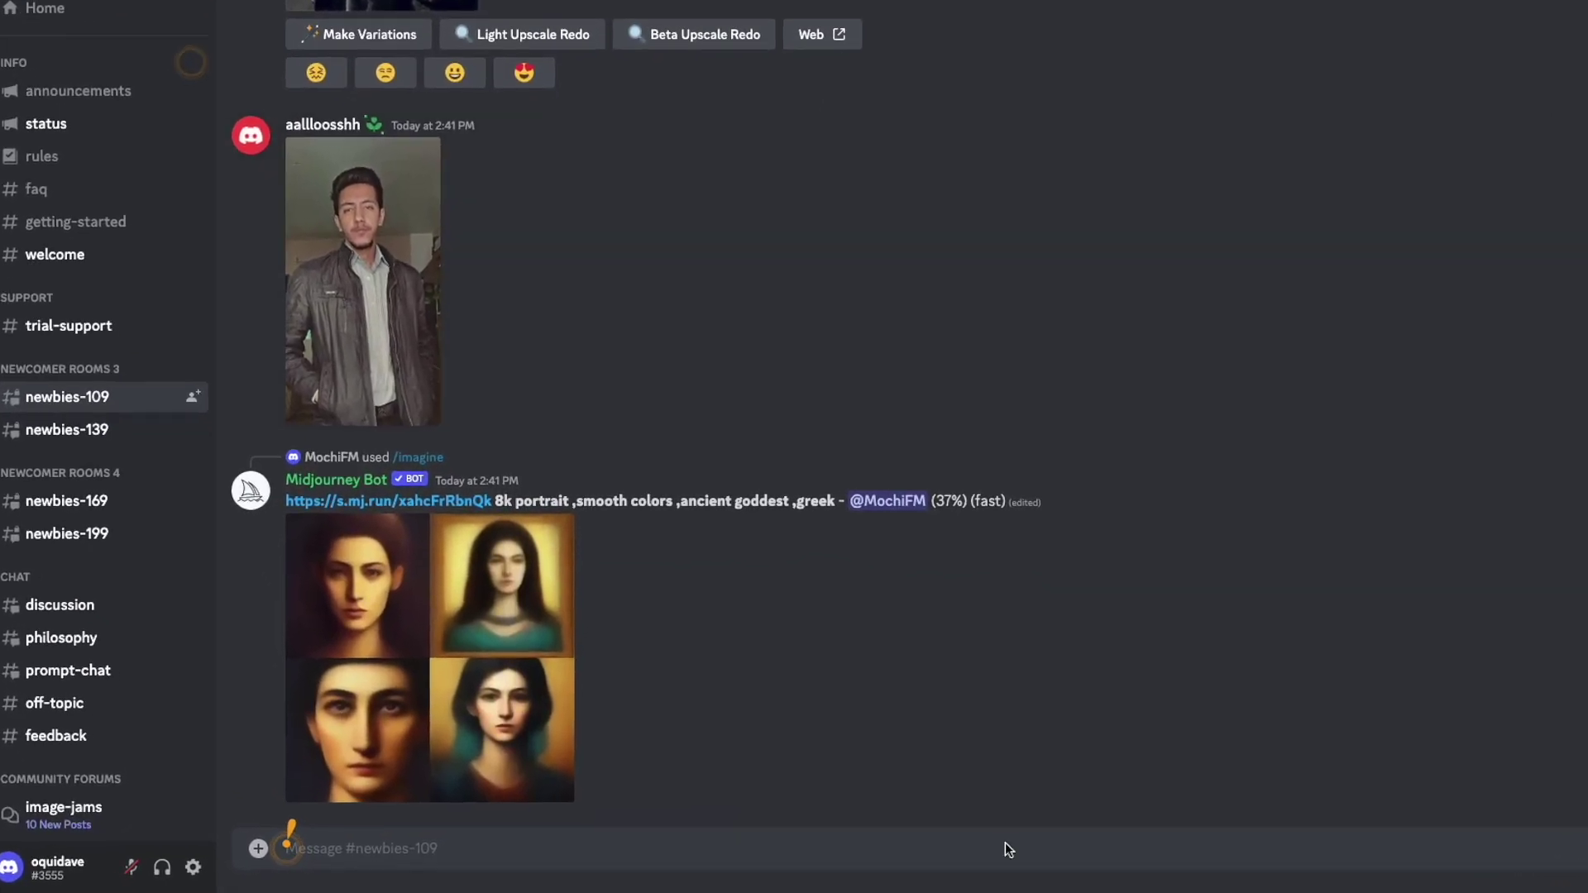
pyautogui.write('/i')
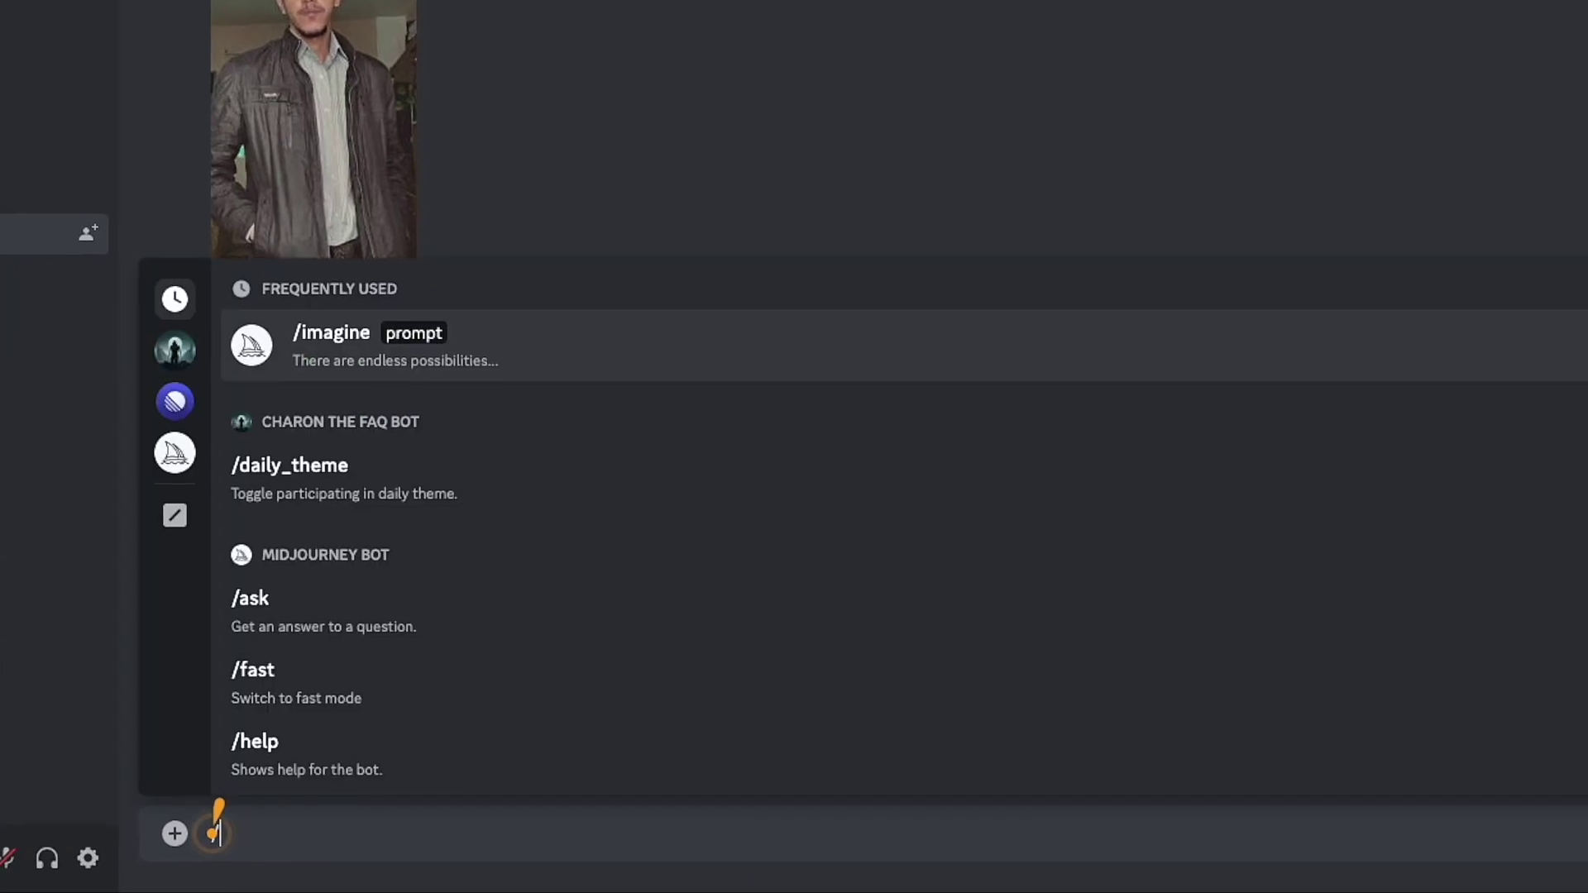
pyautogui.write('magine prompt')
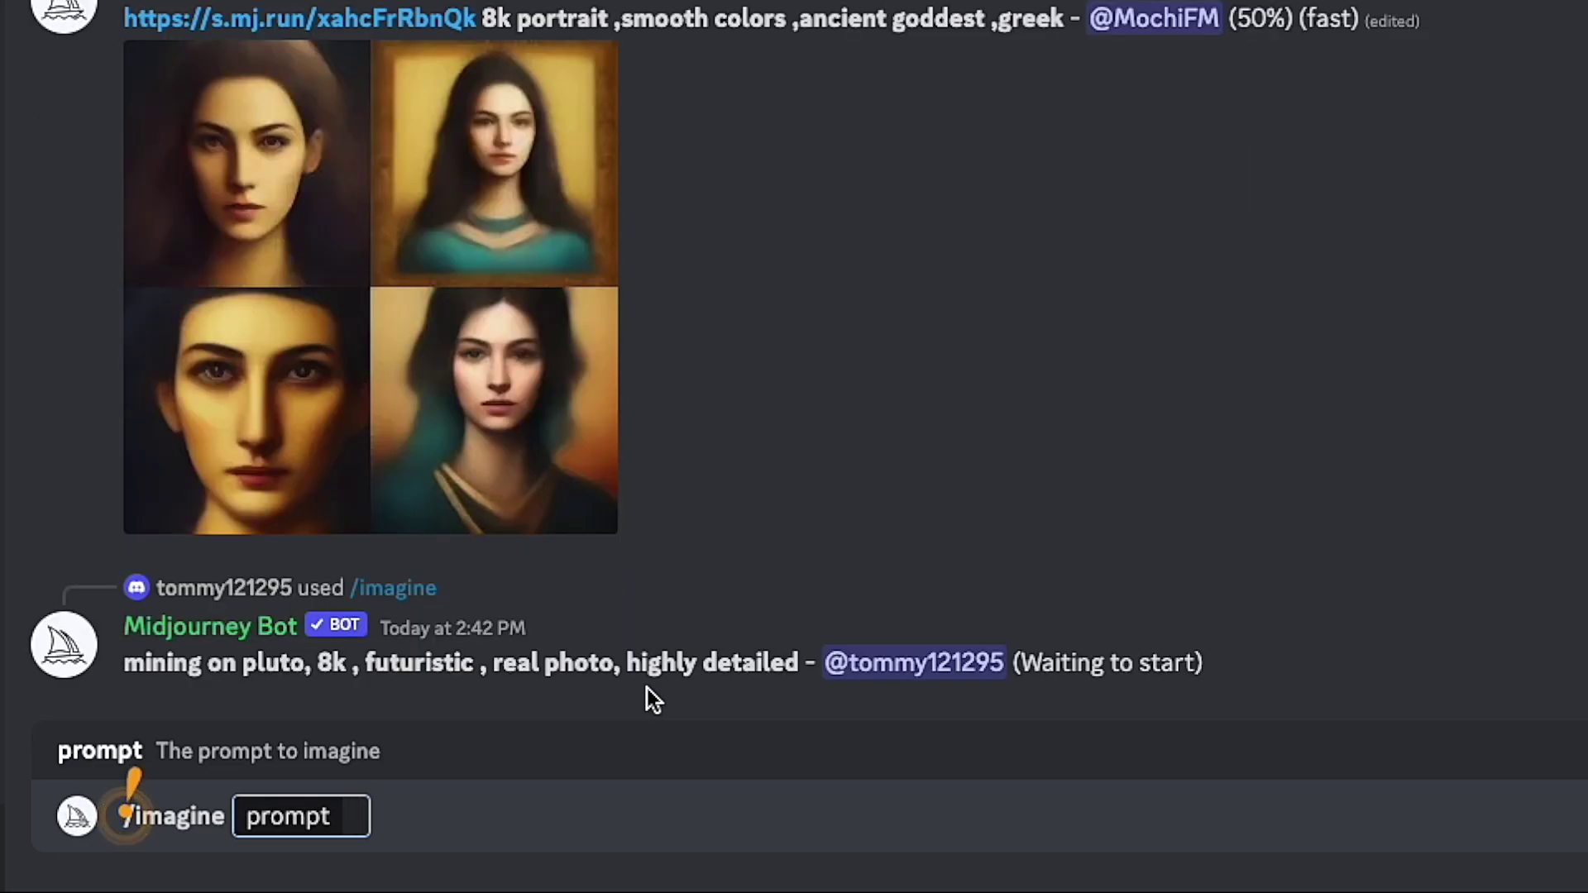
pyautogui.moveTo(500, 790); pyautogui.dragTo(215, 790)
pyautogui.press('BackSpace')
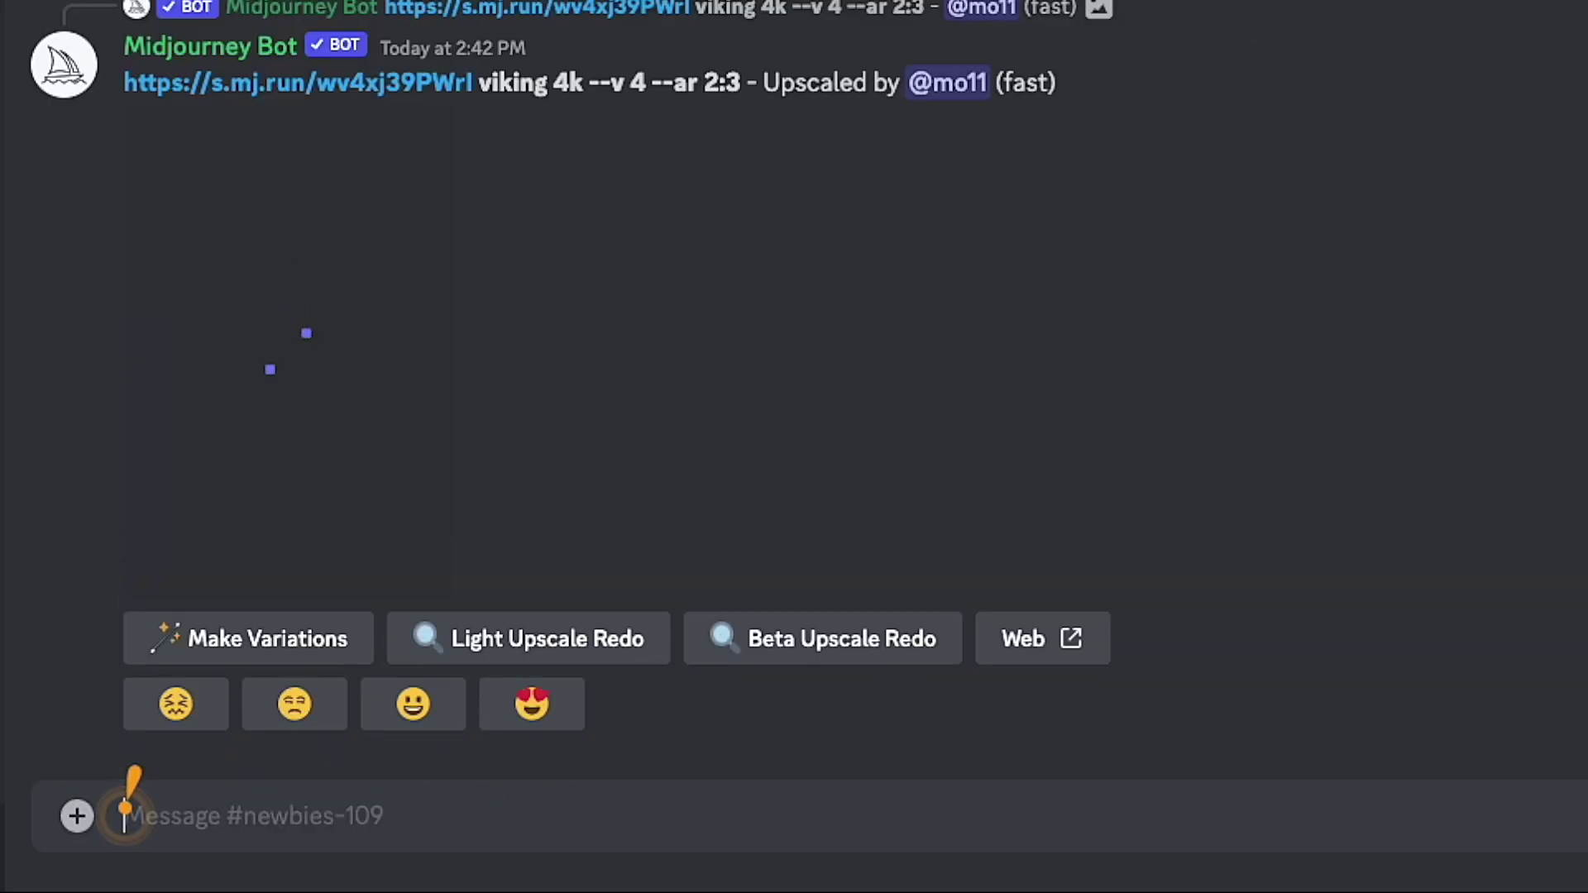
# - Run the /info and /help commands in the newbies-109 channel and read the Midjourney Bot's help message
pyautogui.write('/info')
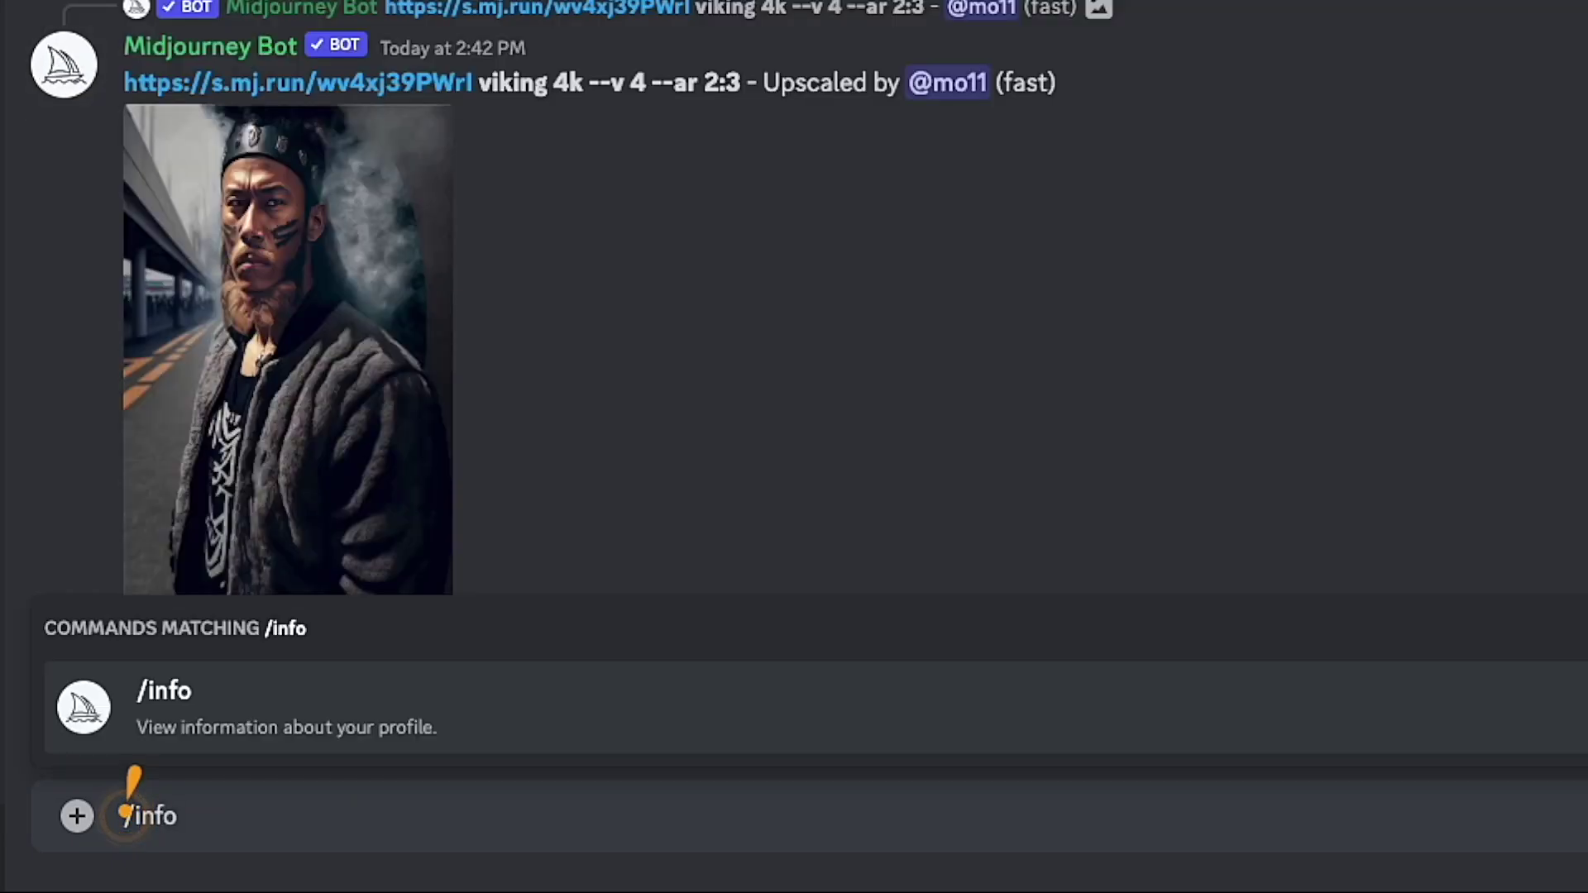
pyautogui.press('Return')
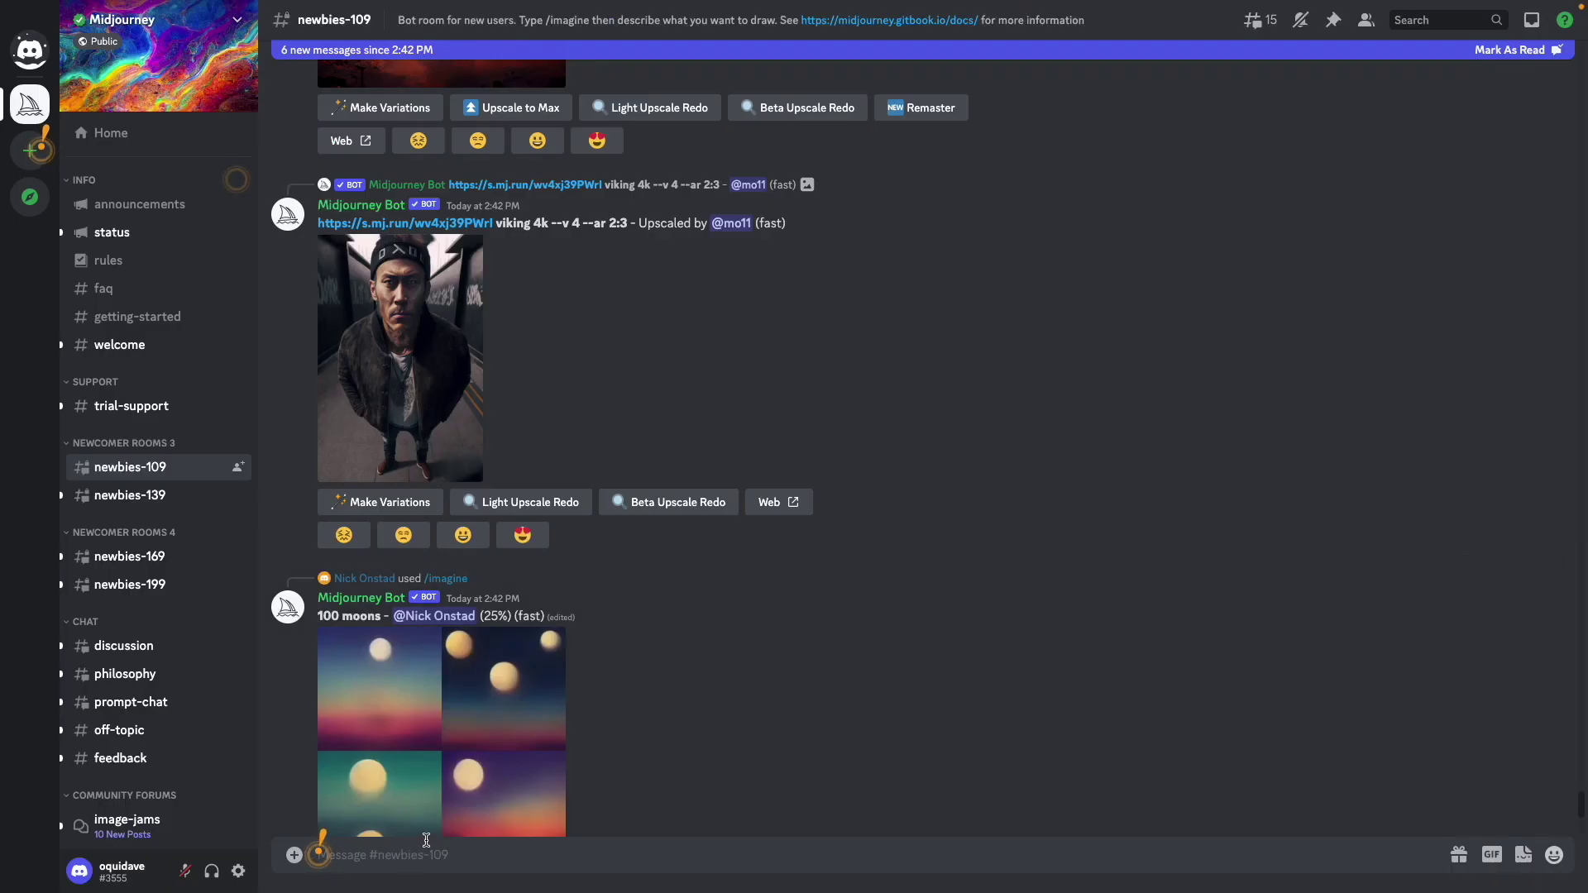
pyautogui.write('/')
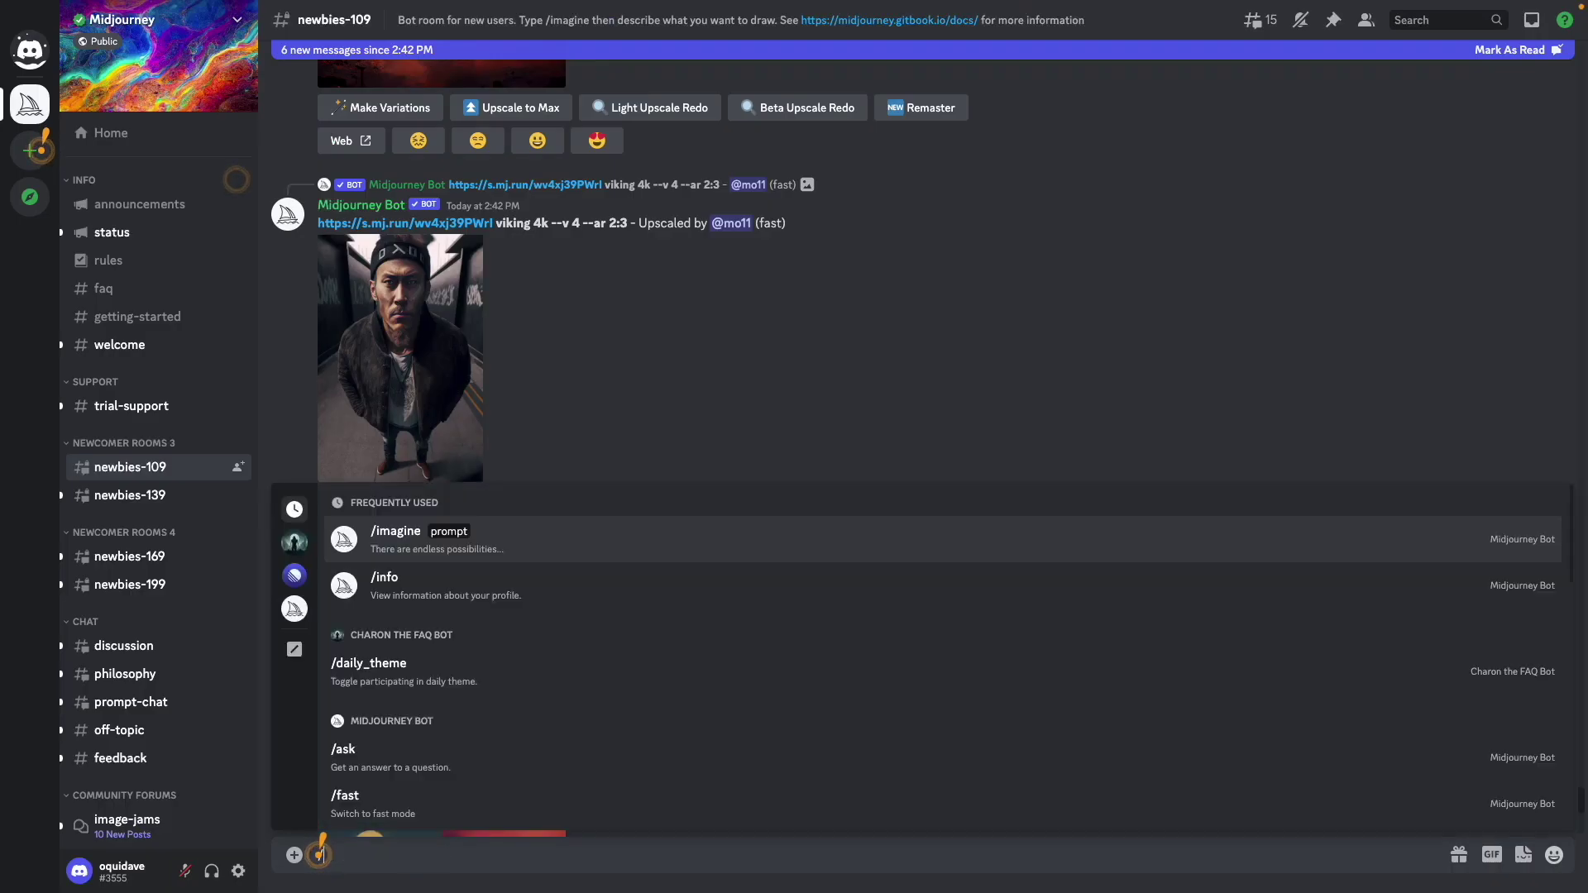
pyautogui.write('help')
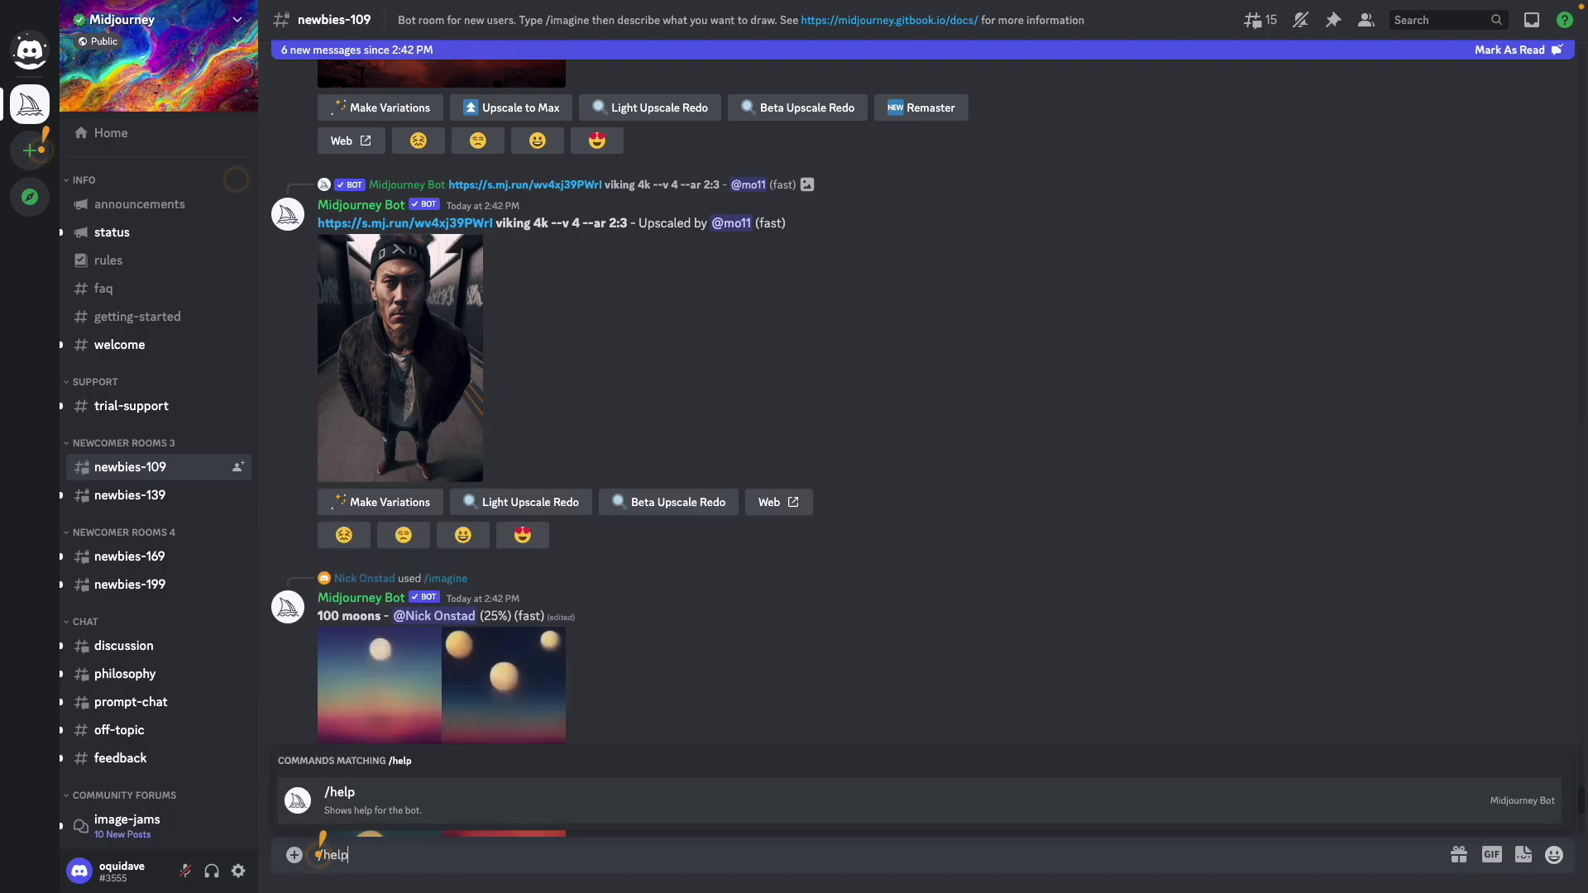
pyautogui.press('Return')
pyautogui.scroll(5, 361, 463)
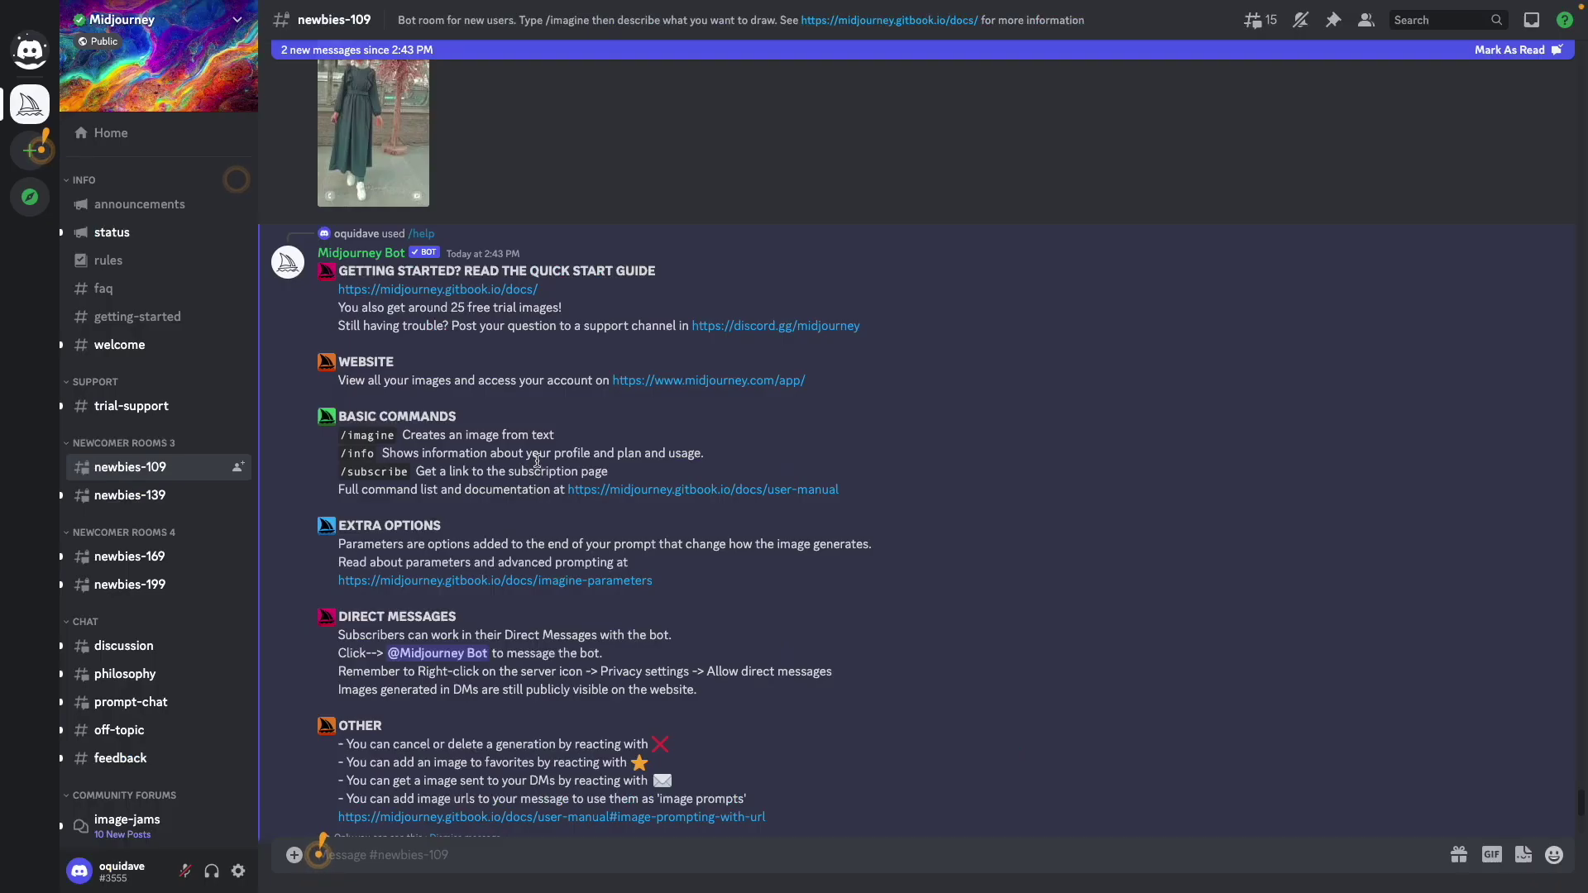
pyautogui.scroll(5, 540, 462)
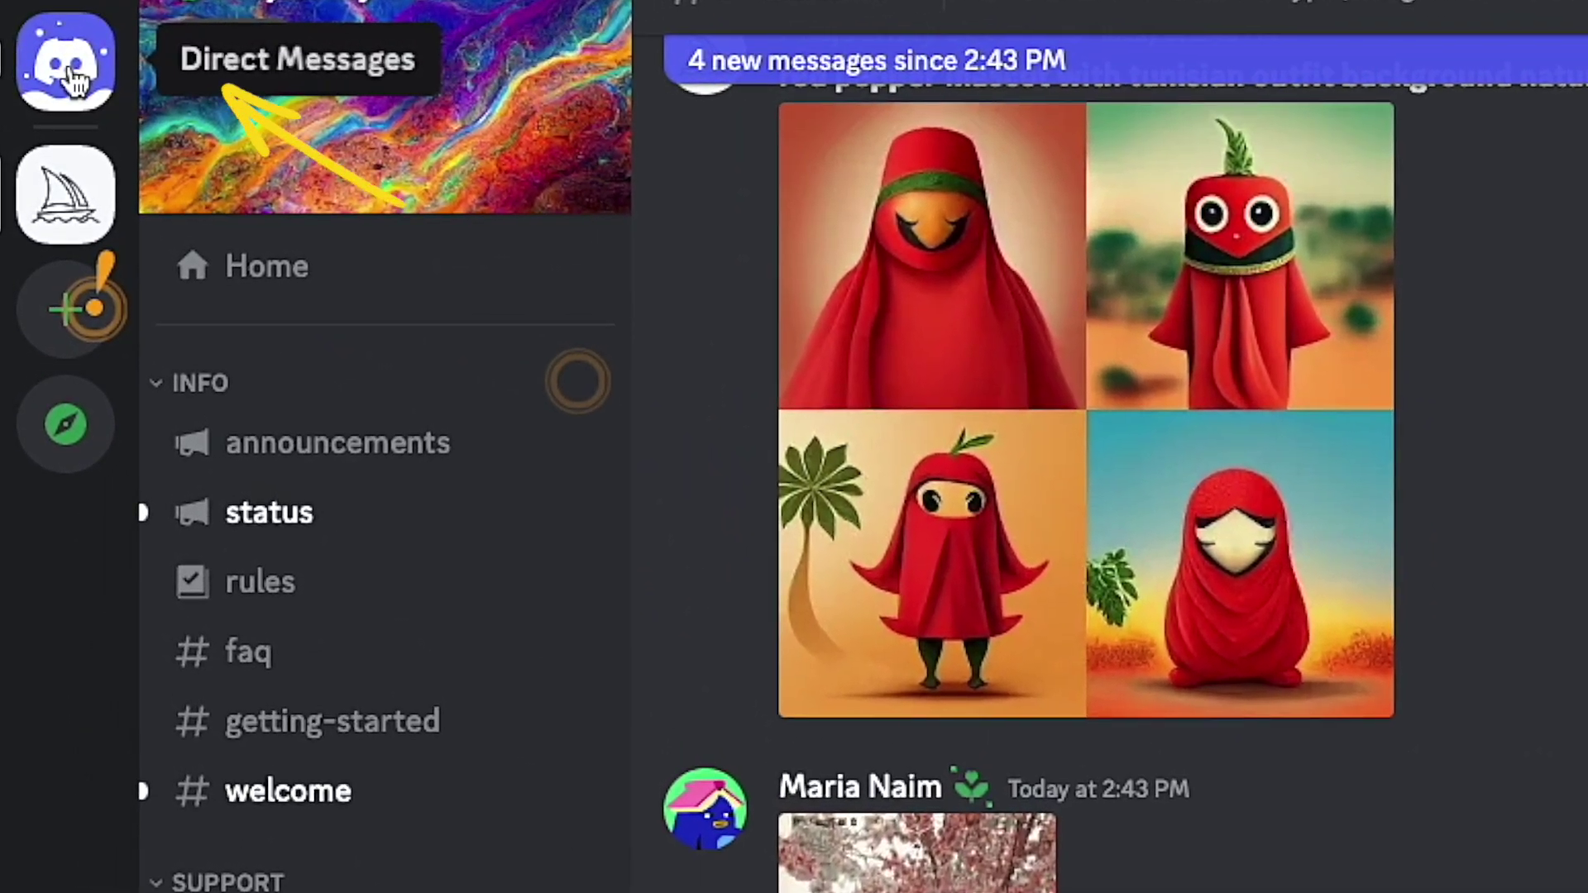
# - Open the Midjourney Bot's direct message and locate the job ID of the "city along the river Nile" image
pyautogui.click(74, 81)
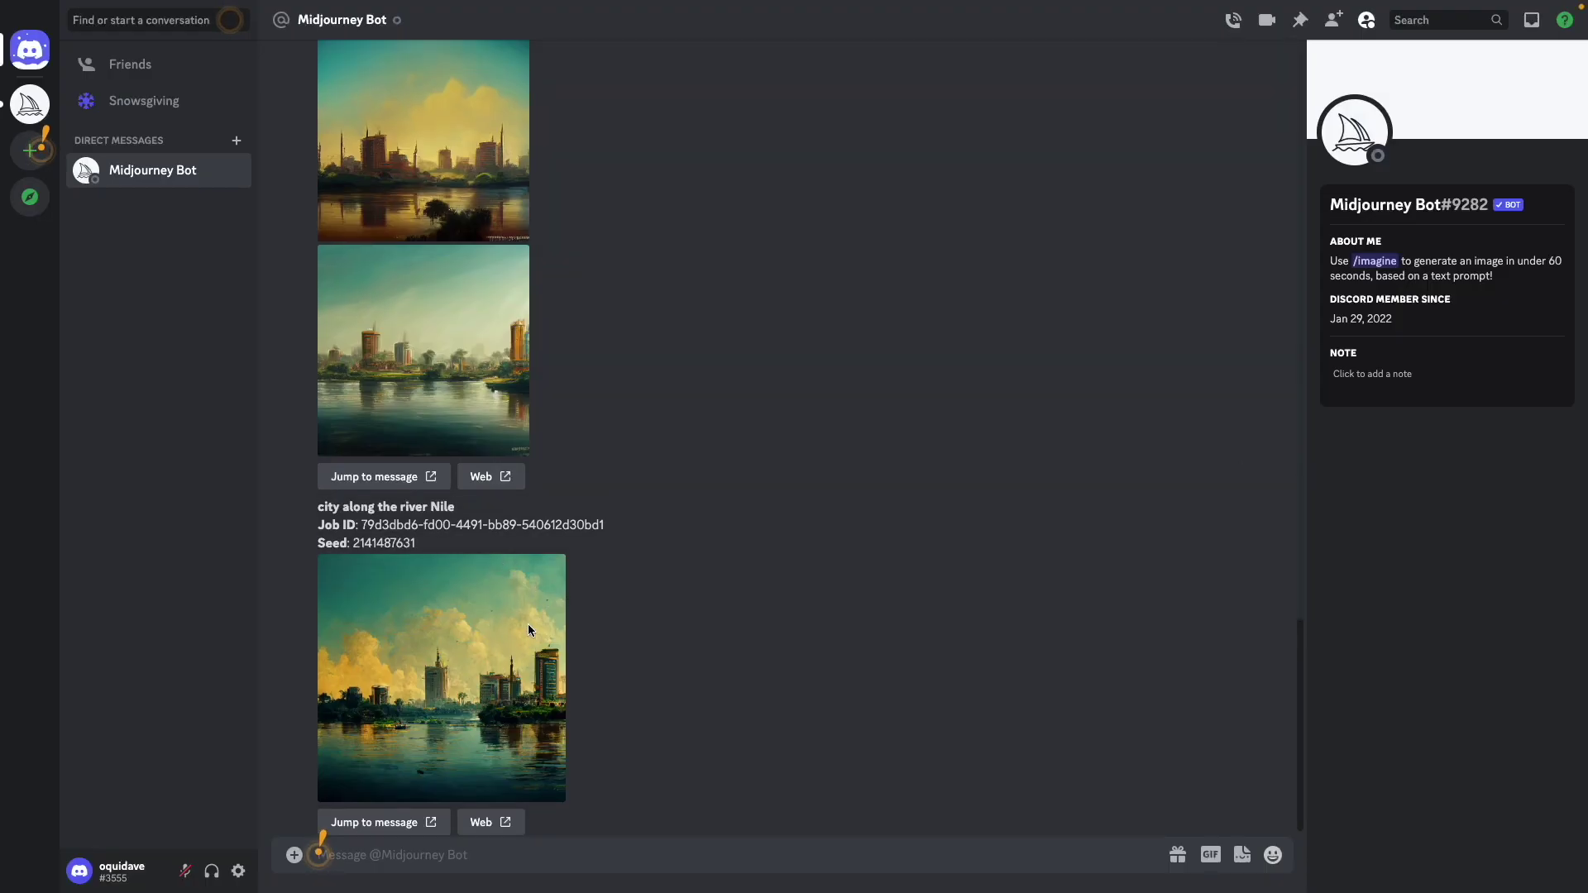
pyautogui.scroll(10, 529, 627)
pyautogui.scroll(-10, 533, 629)
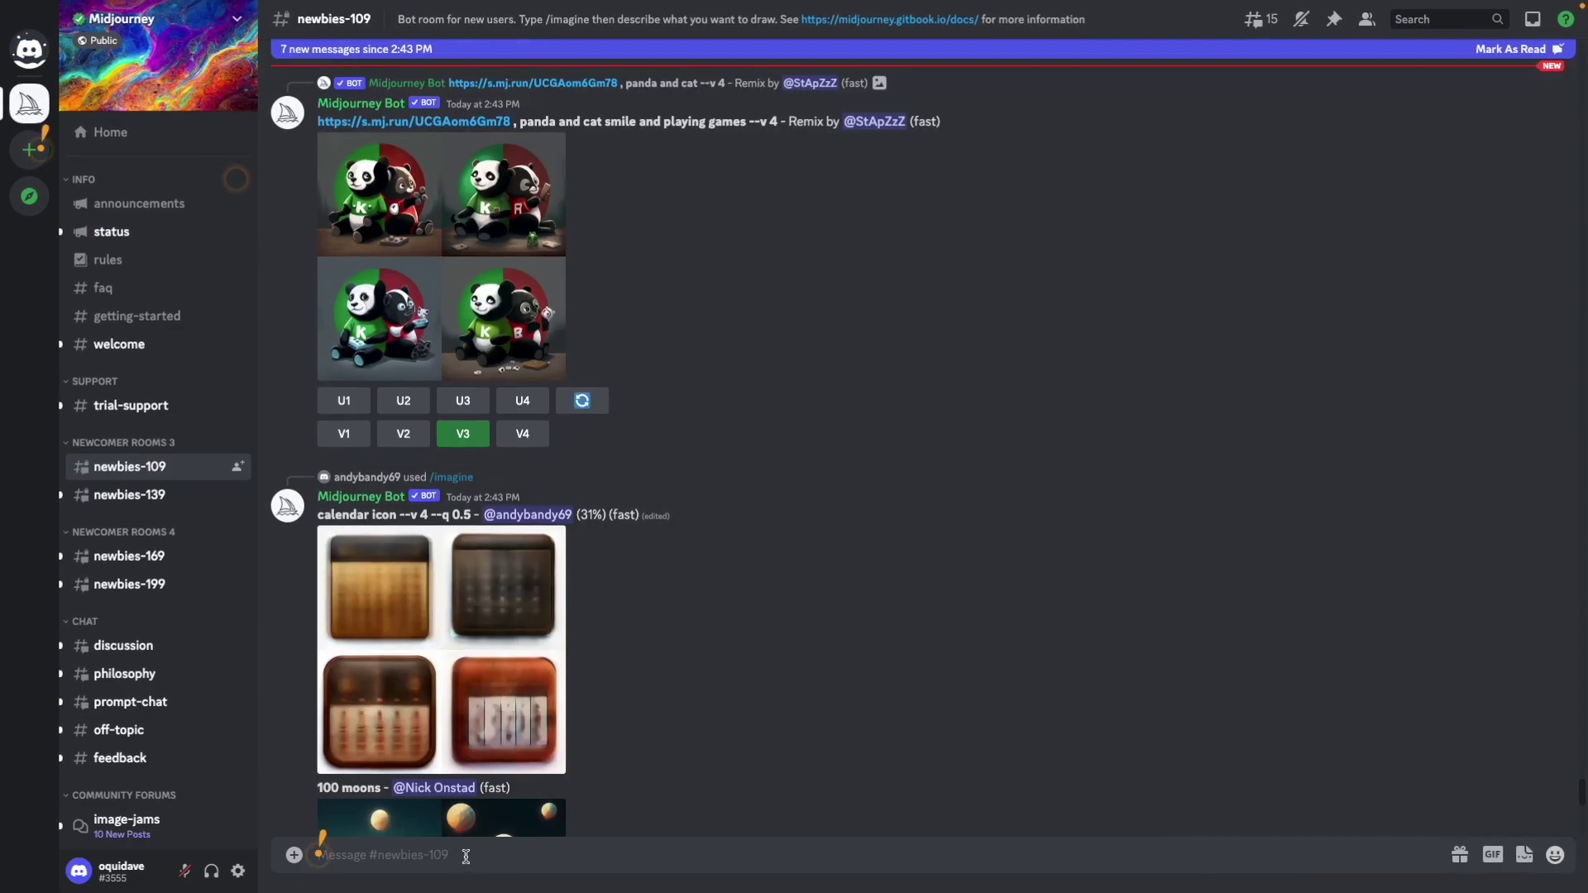
# - Run /show in the newbies-109 channel with job_id 79d3dbd6-fd00-4491-bb89-540612d30bd1, and highlight that job ID in the bot's direct message
pyautogui.write('/show')
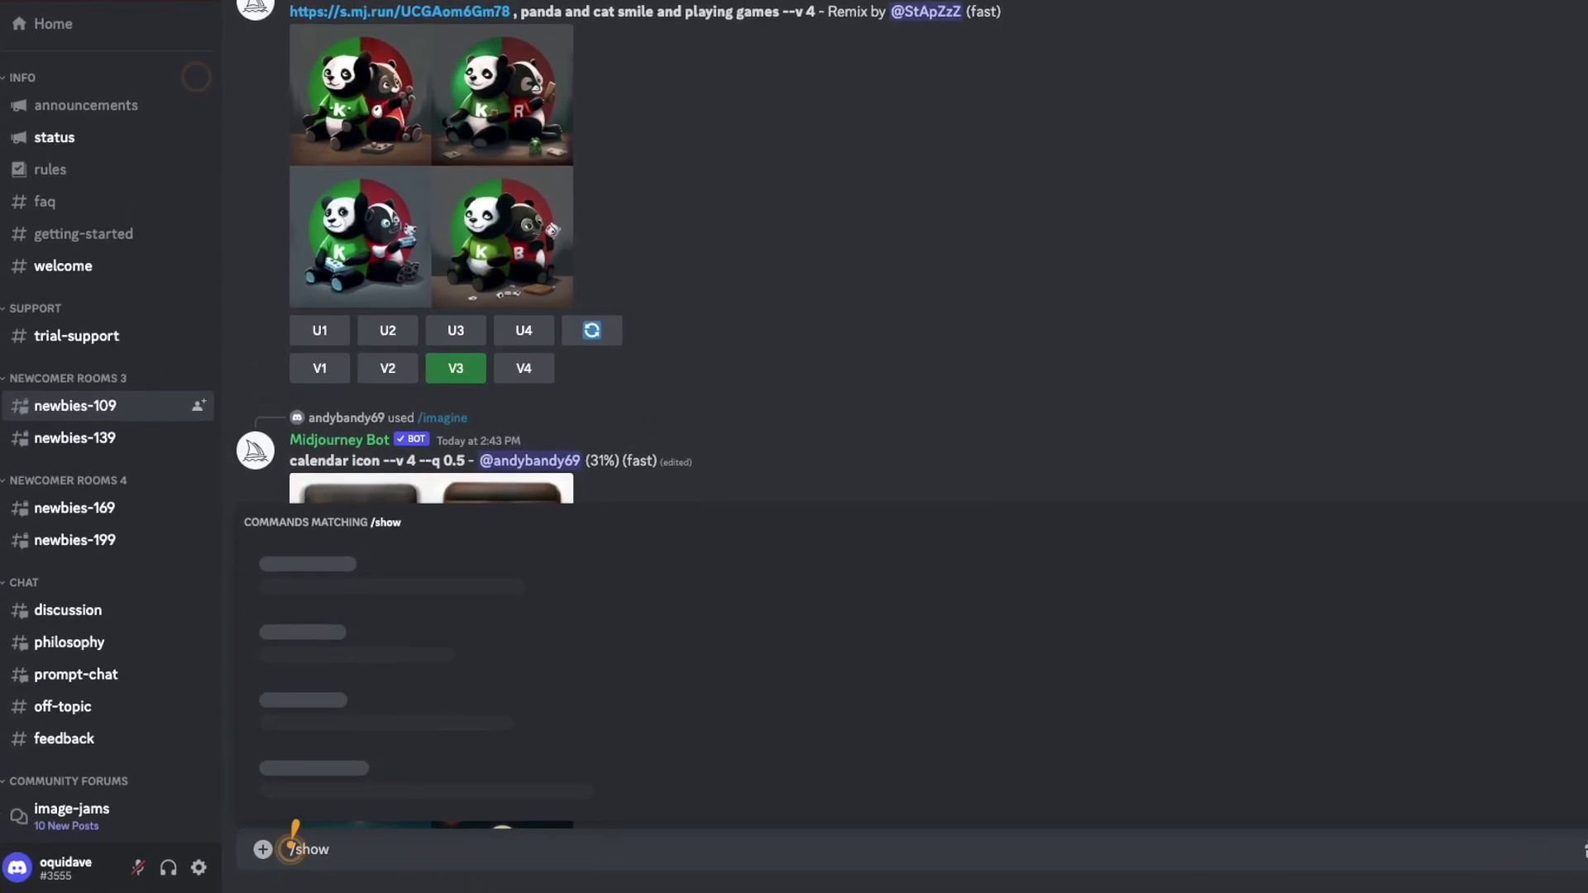
pyautogui.click(372, 768)
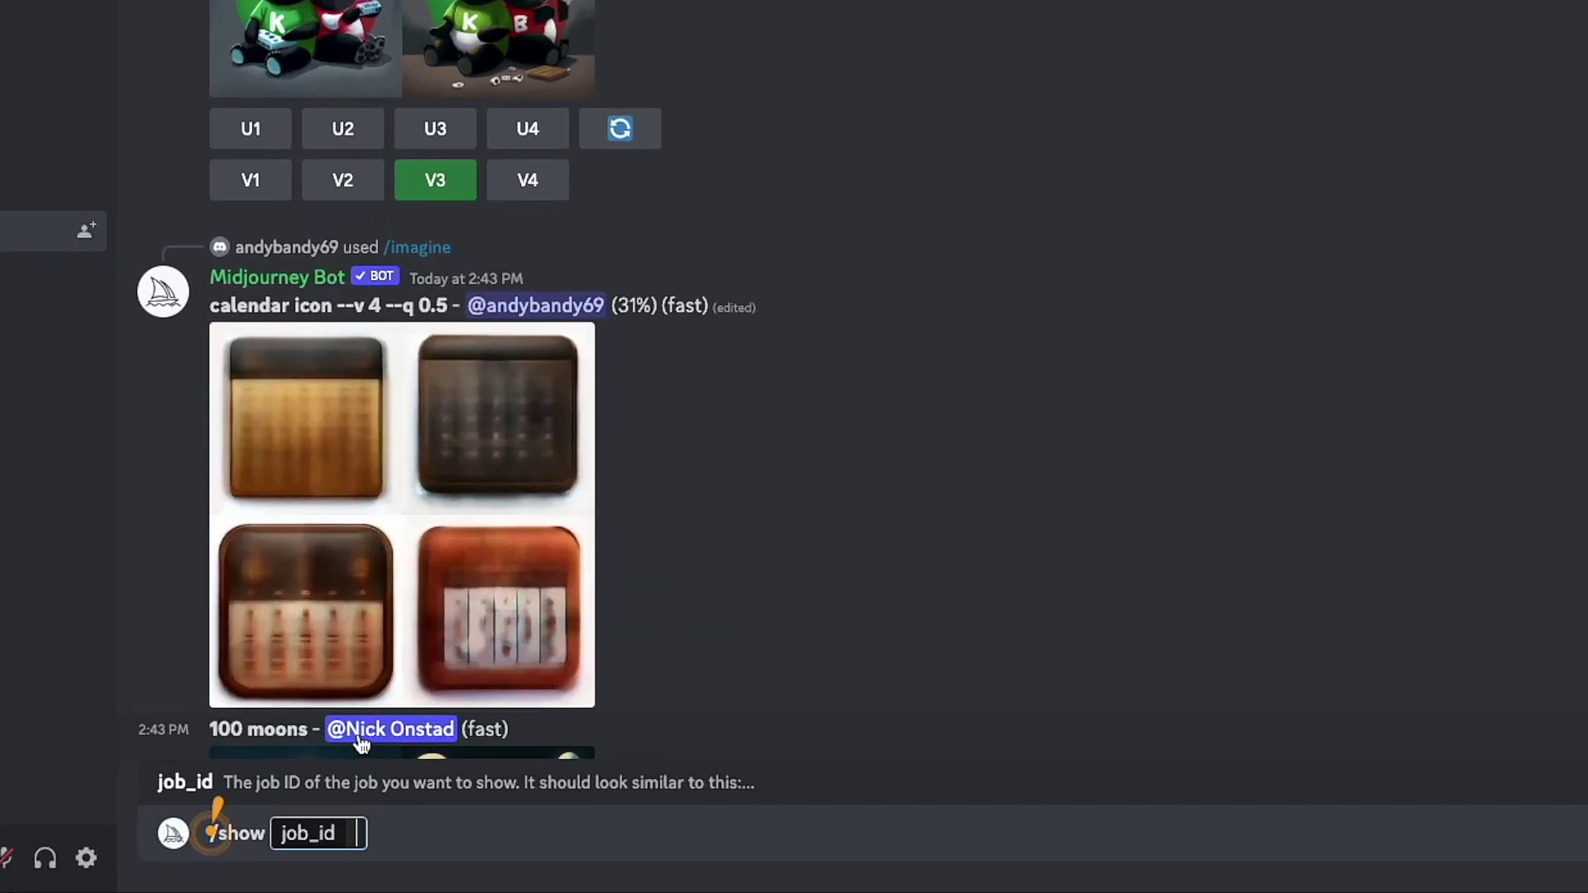
pyautogui.write('79d3dbd6-fd00-4491-bb89-540612d30bd1')
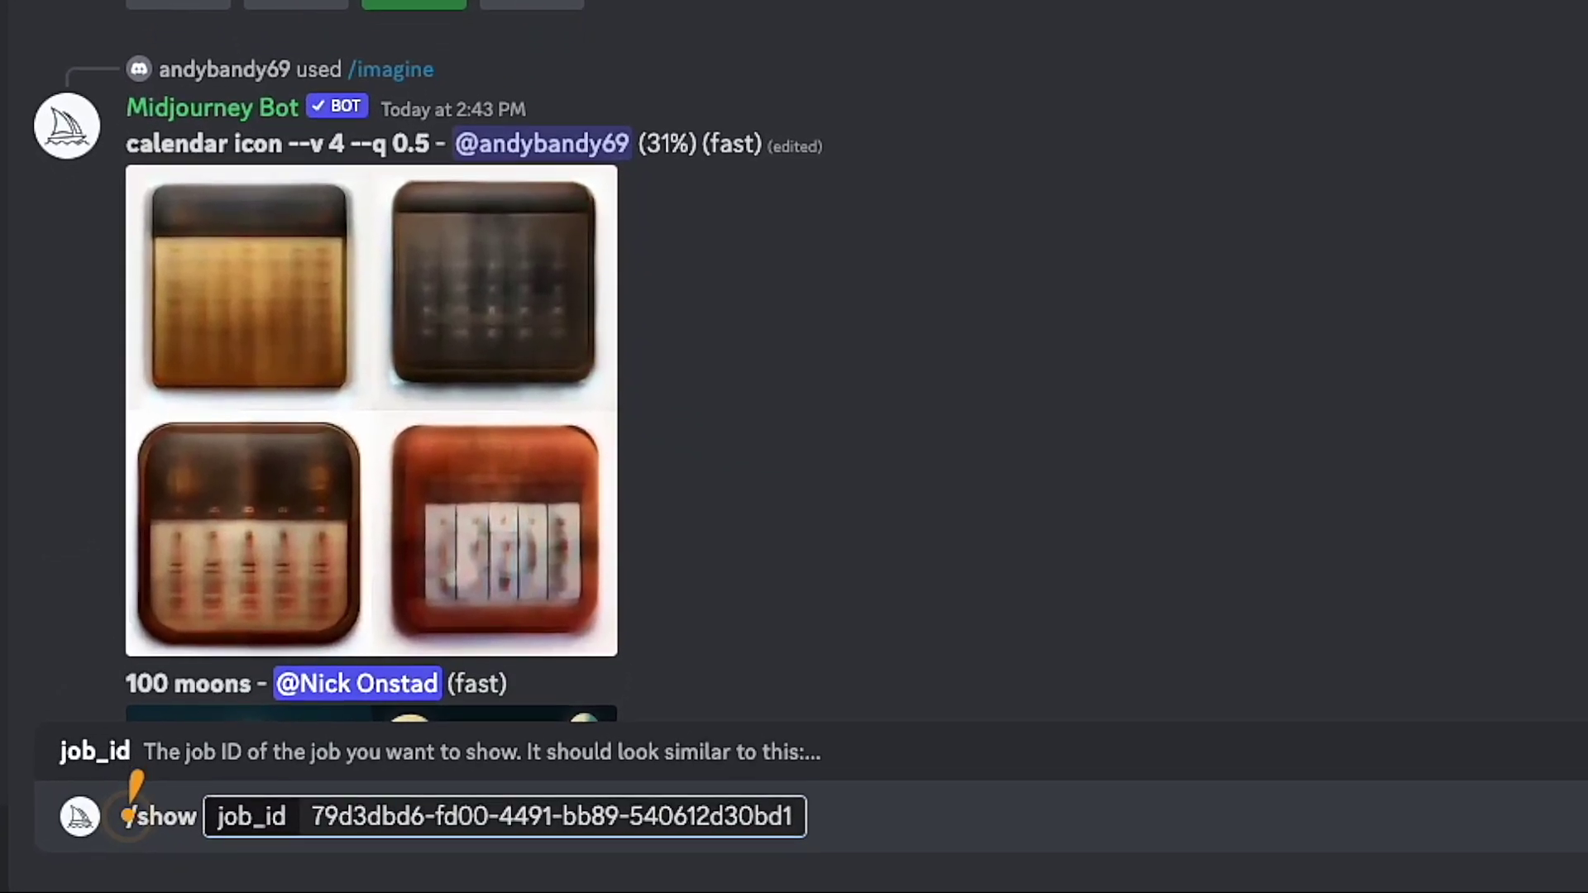
pyautogui.press('Return')
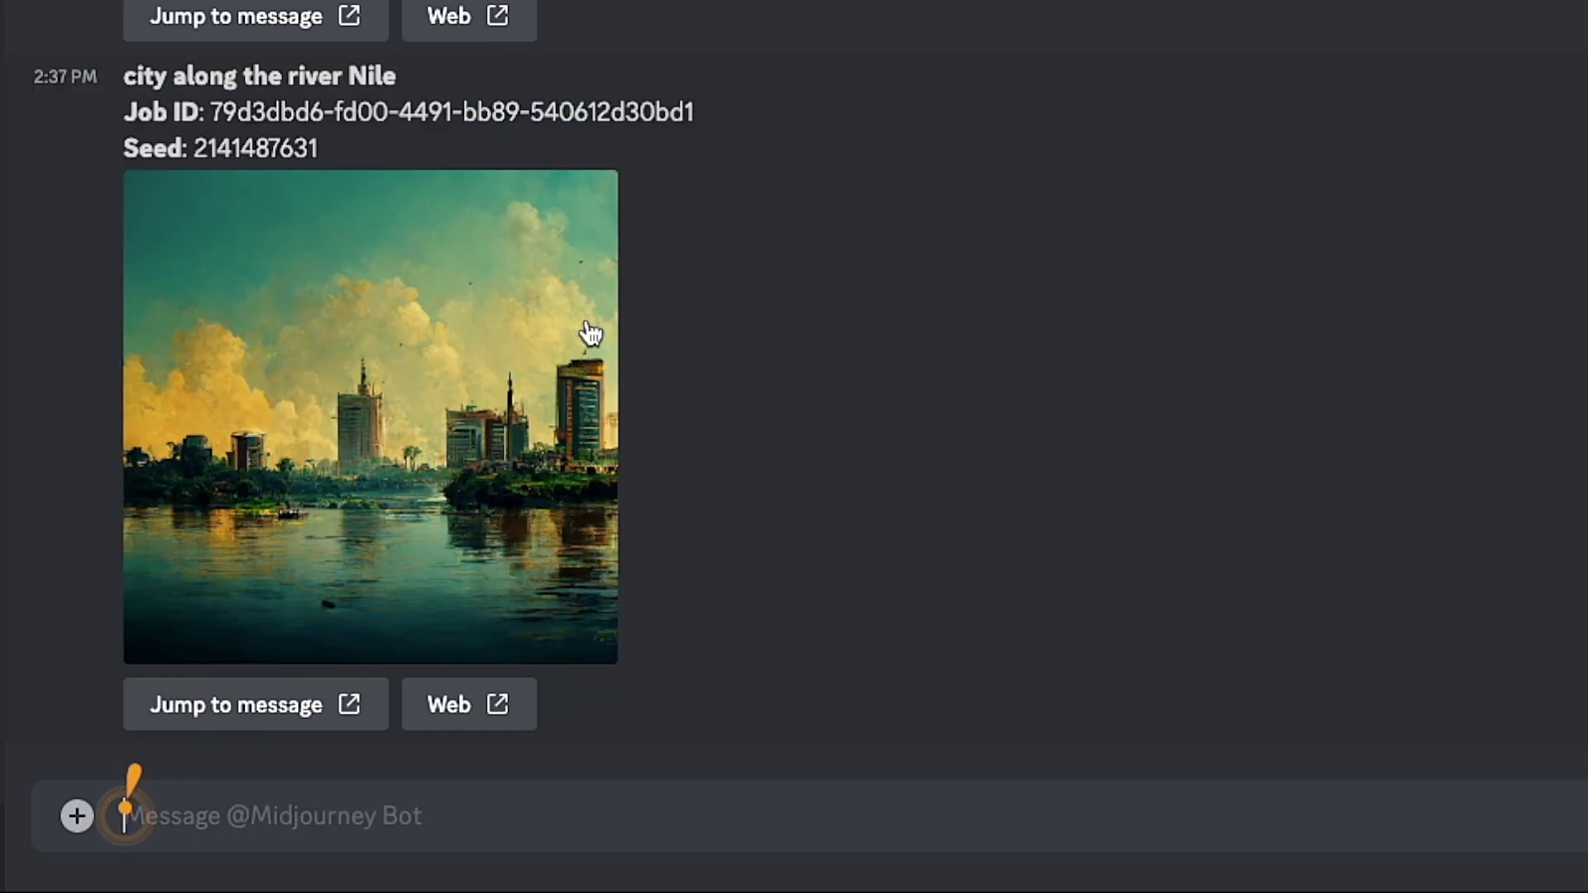
pyautogui.moveTo(672, 112); pyautogui.dragTo(245, 111)
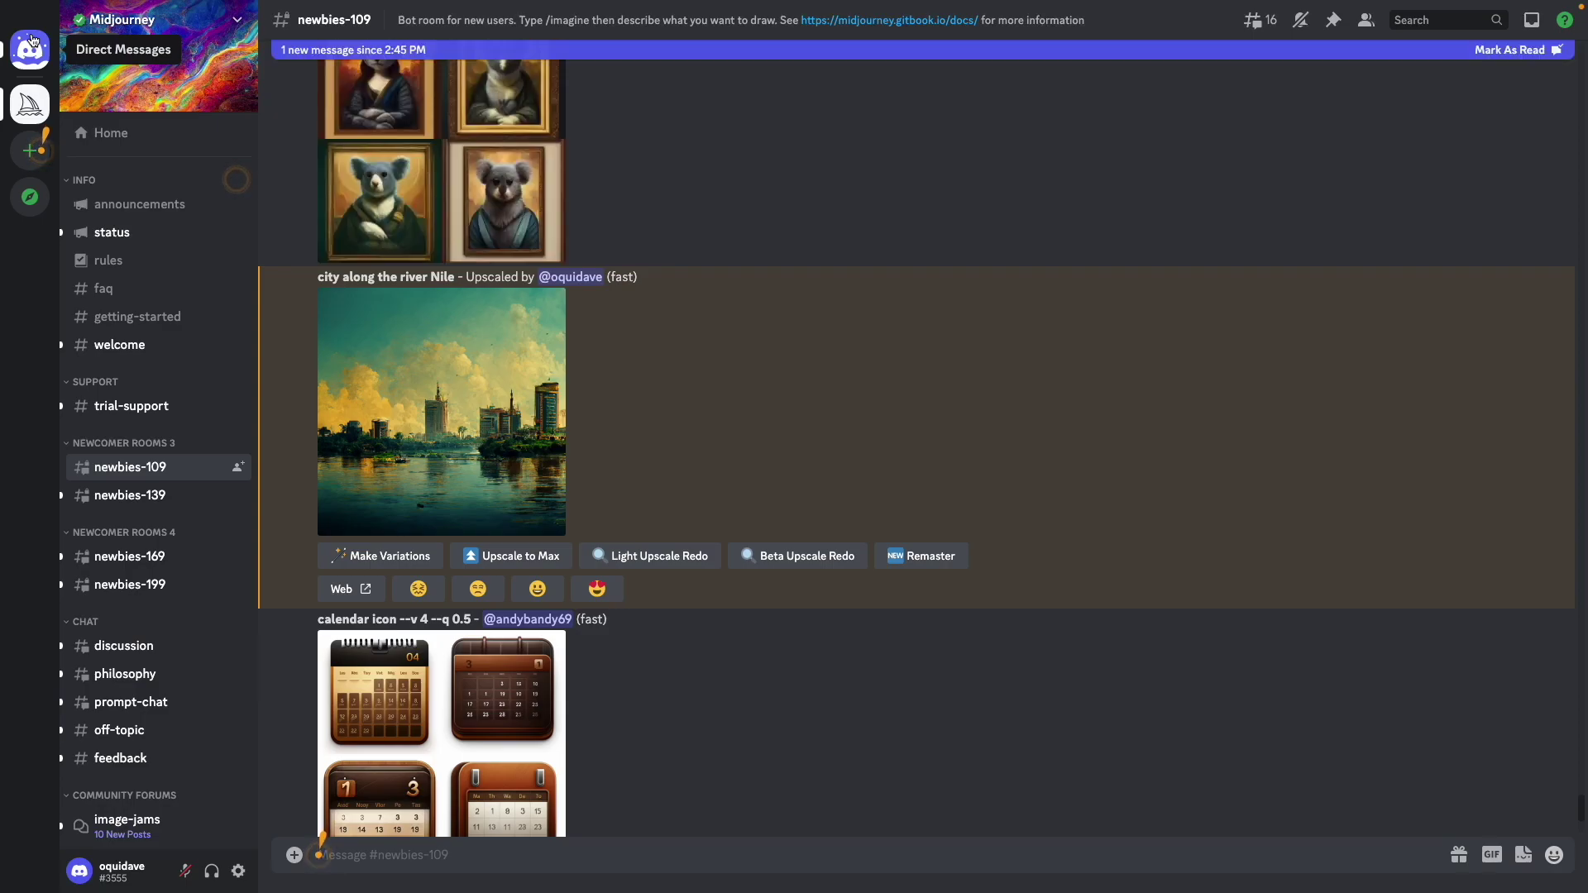
# - Look back through the earlier prompts, generated images and bot replies in the newbies-109 channel
pyautogui.scroll(20, 494, 223)
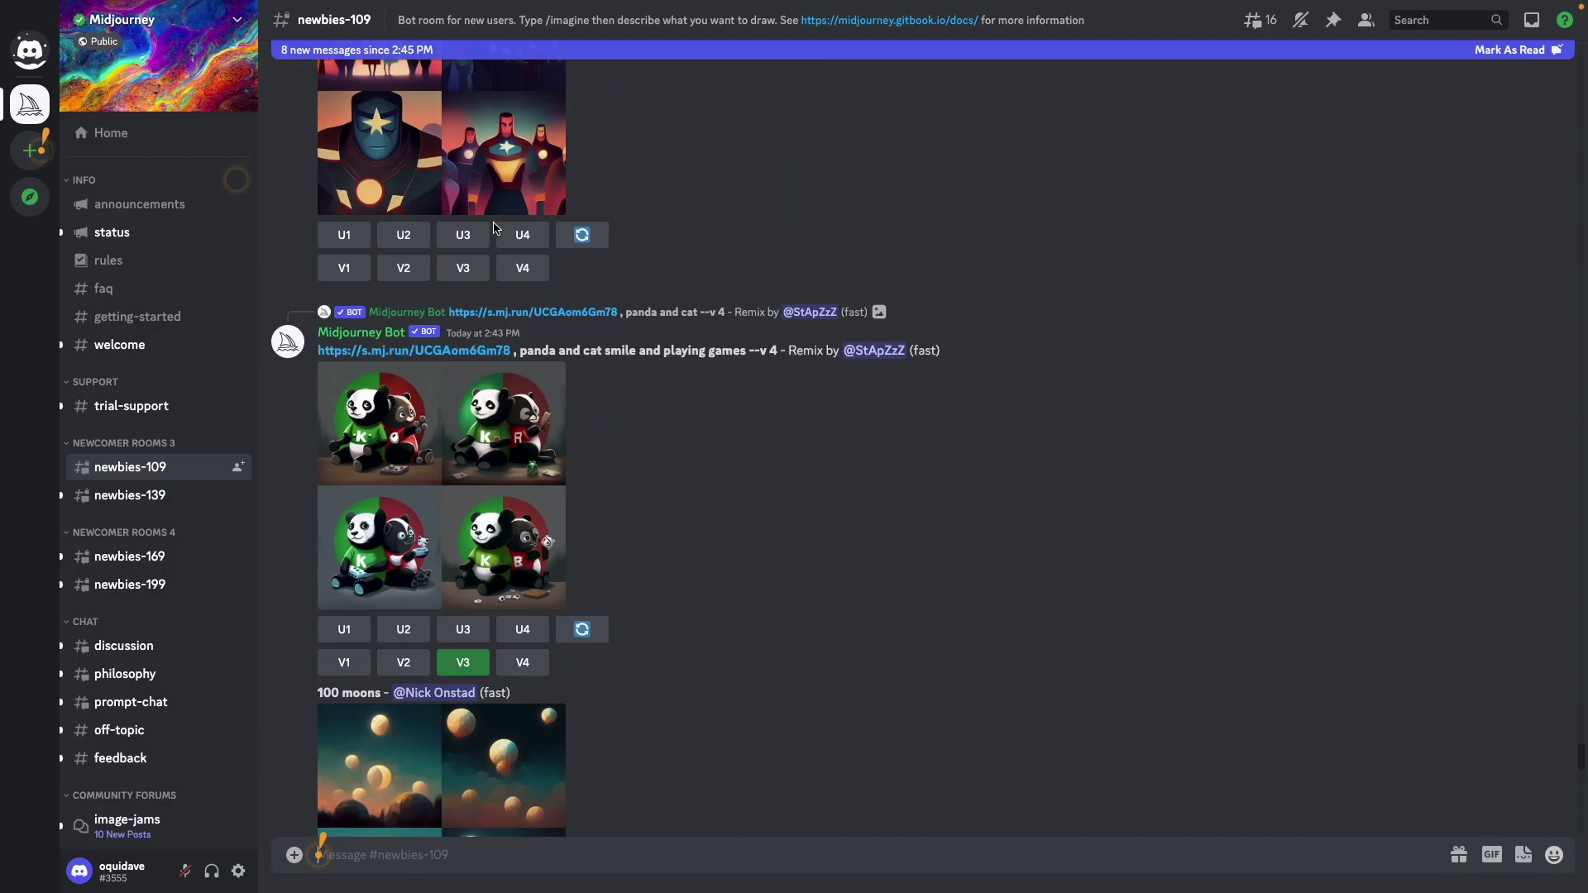
pyautogui.scroll(20, 494, 223)
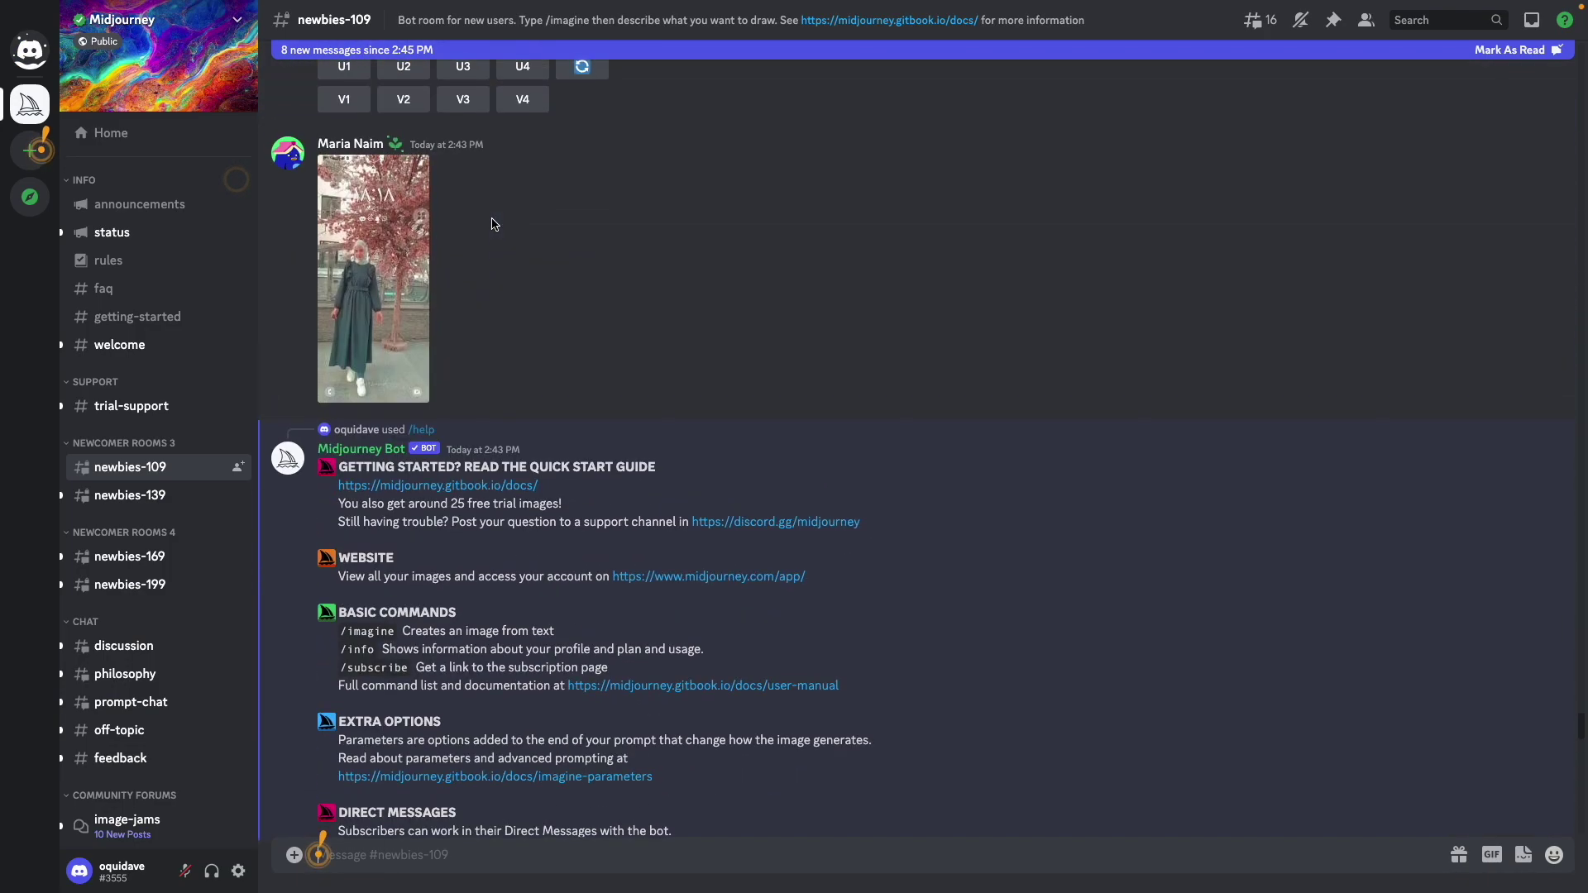
pyautogui.scroll(5, 494, 224)
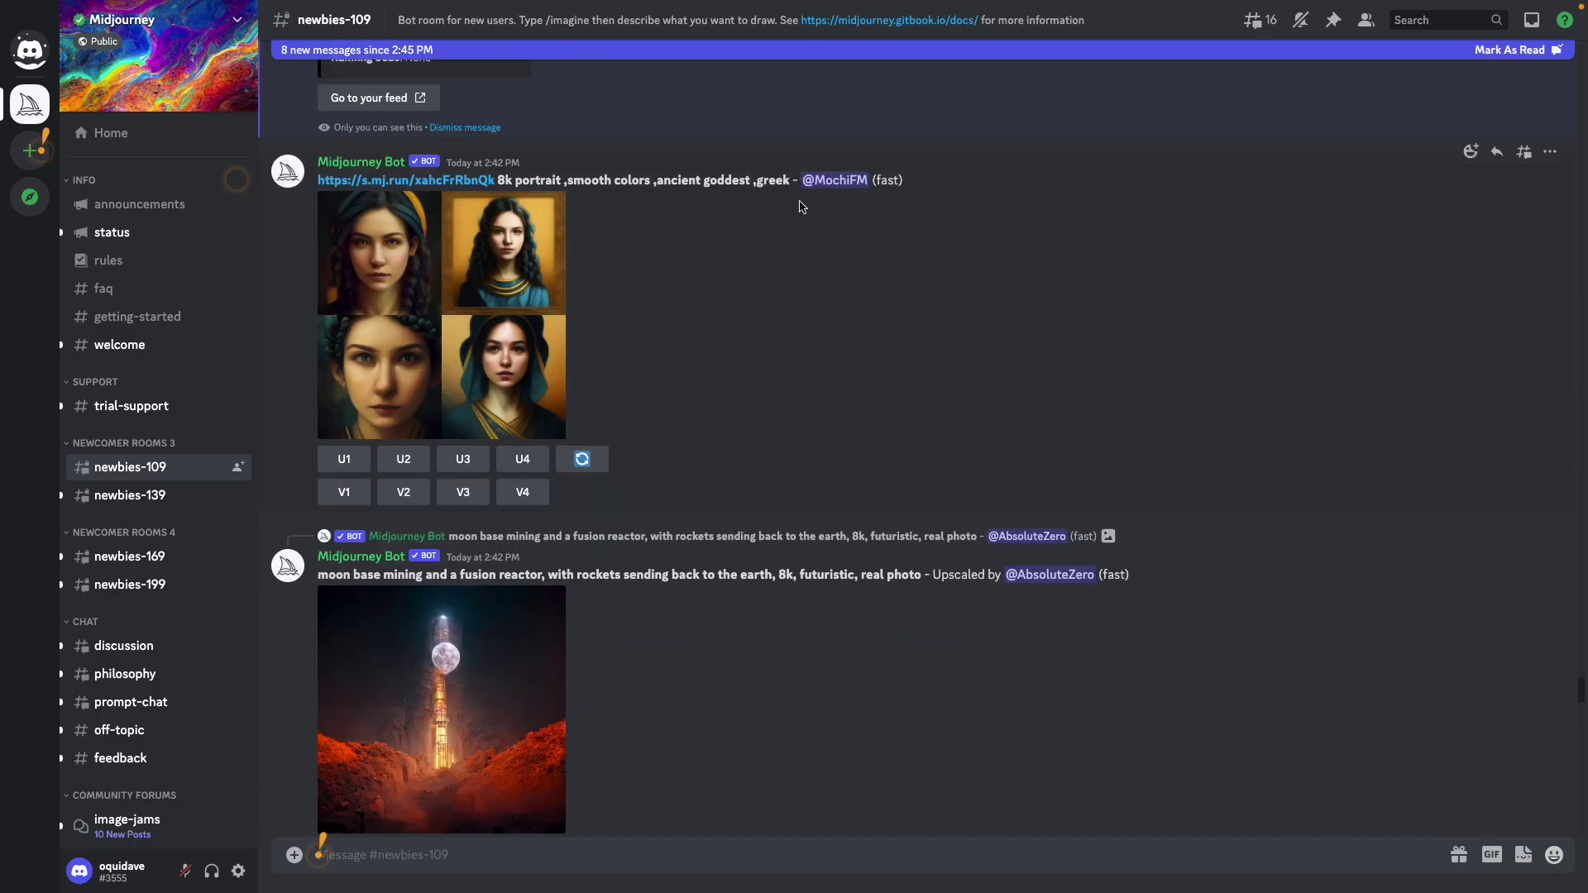
pyautogui.scroll(8, 695, 325)
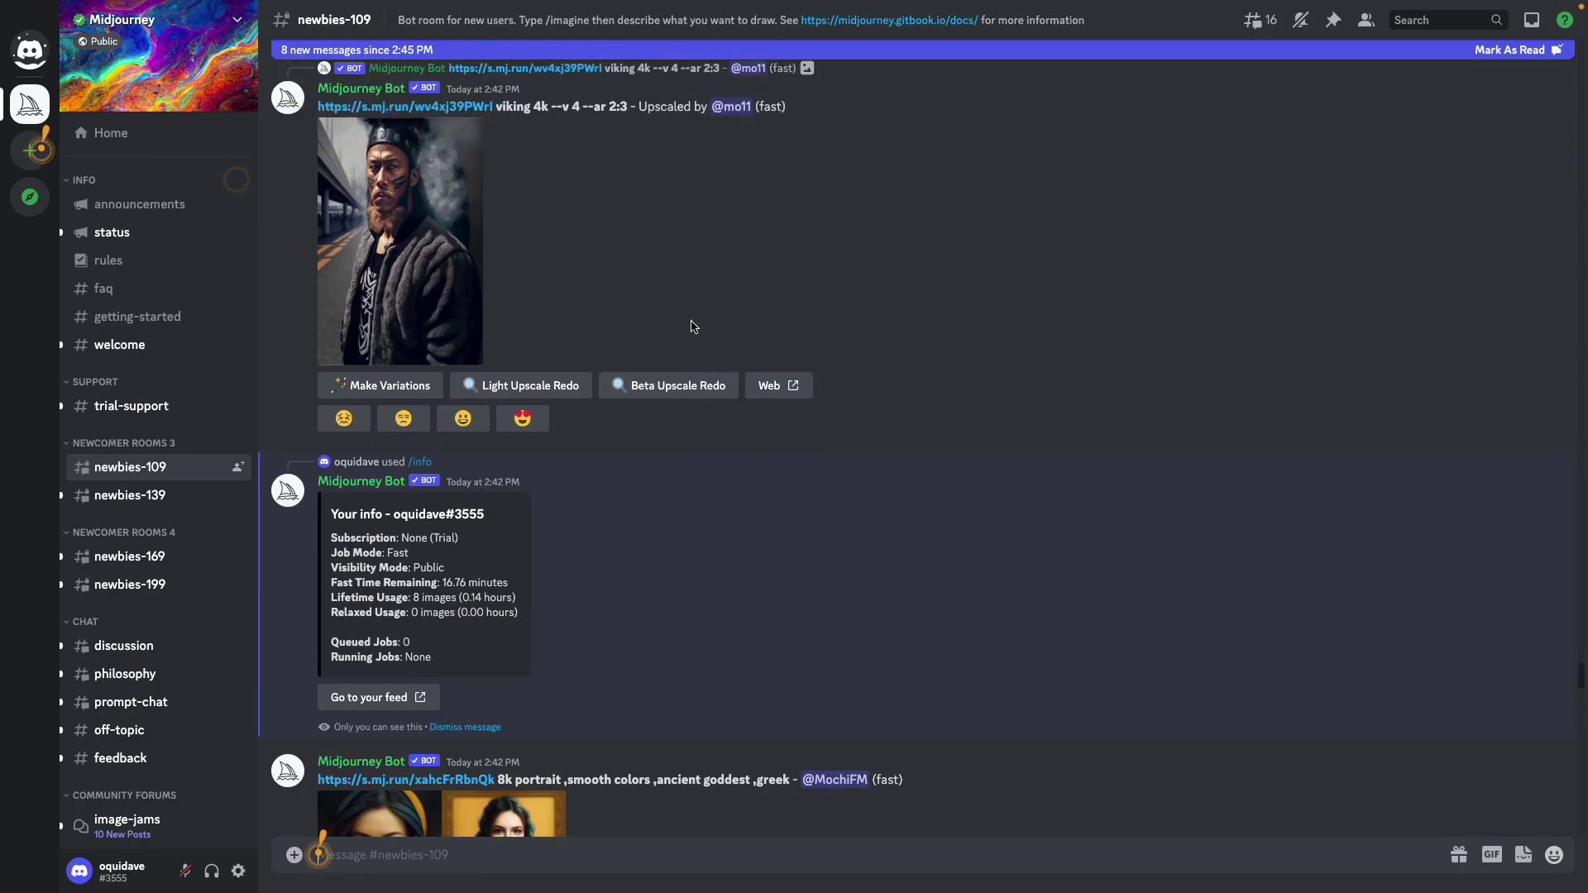
pyautogui.scroll(10, 693, 327)
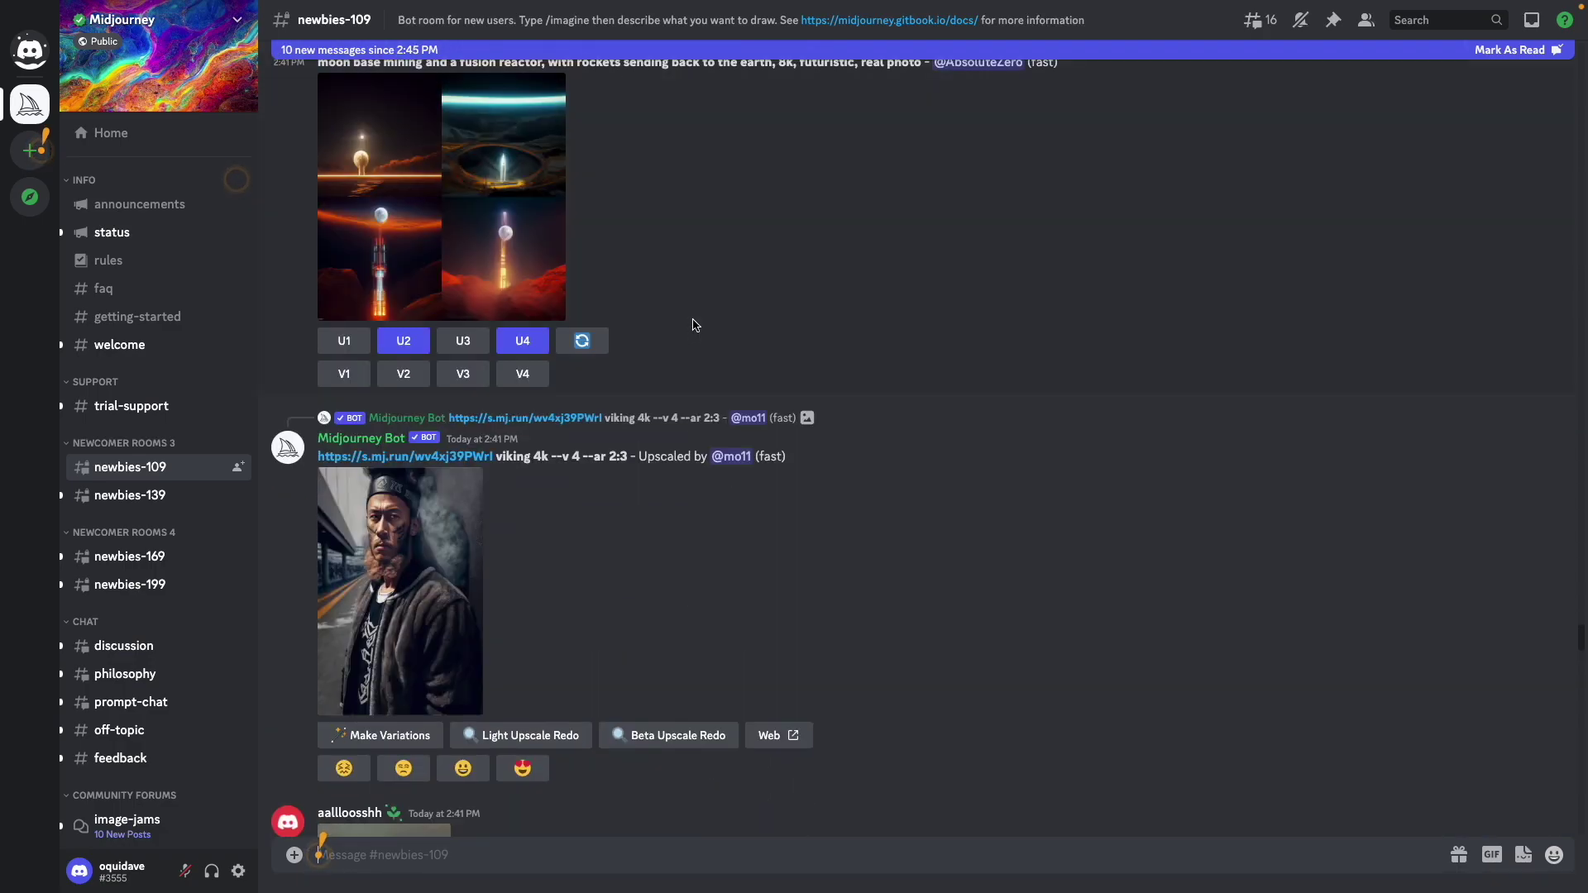
pyautogui.scroll(9, 693, 325)
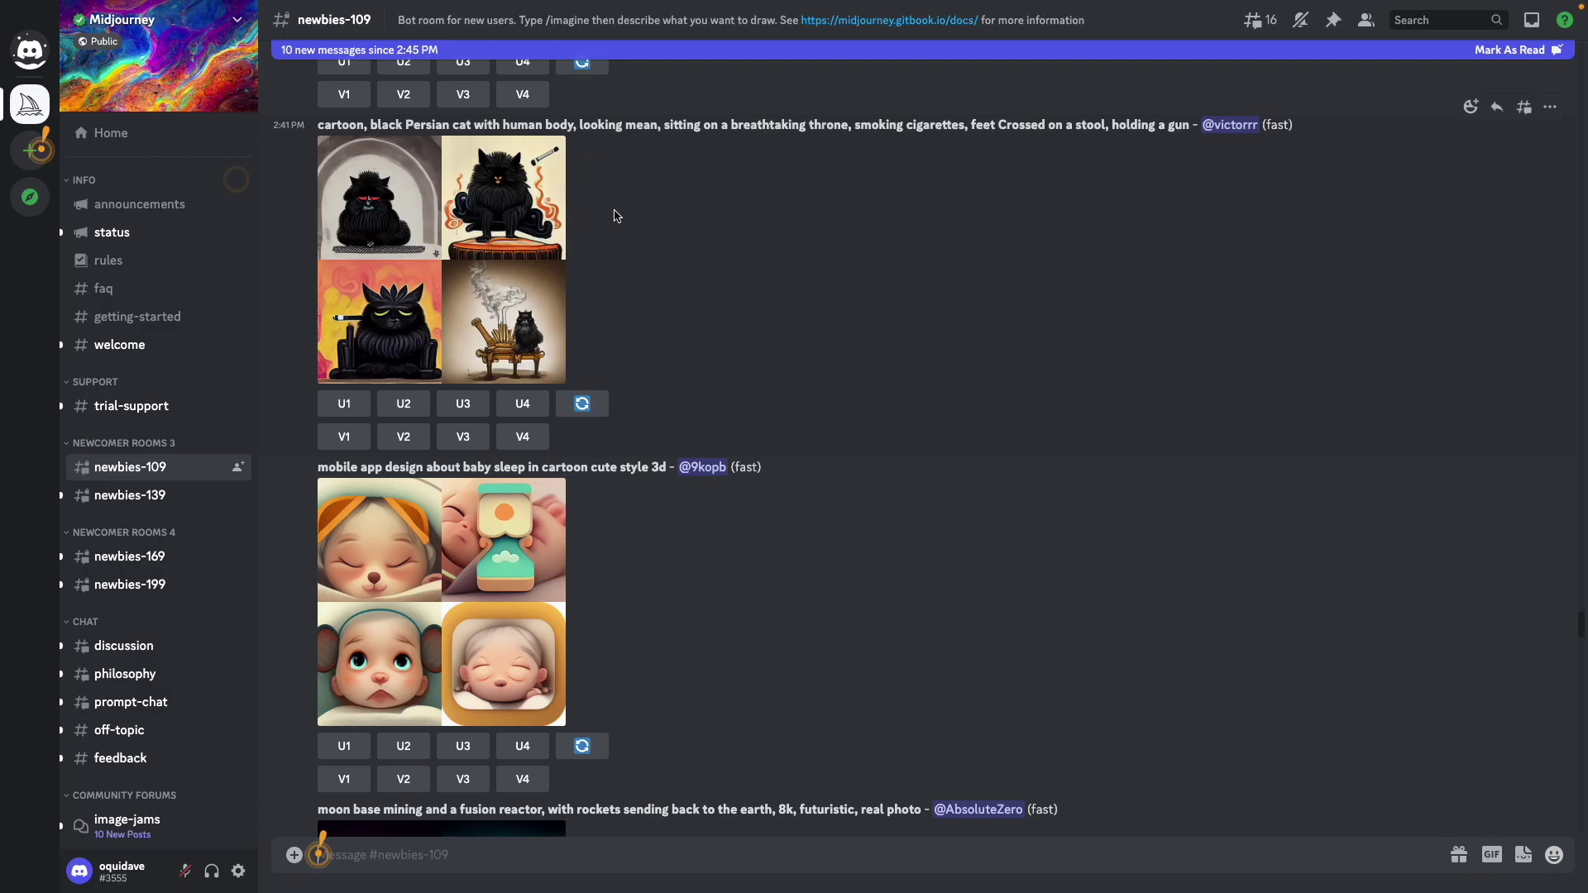
pyautogui.scroll(5, 788, 235)
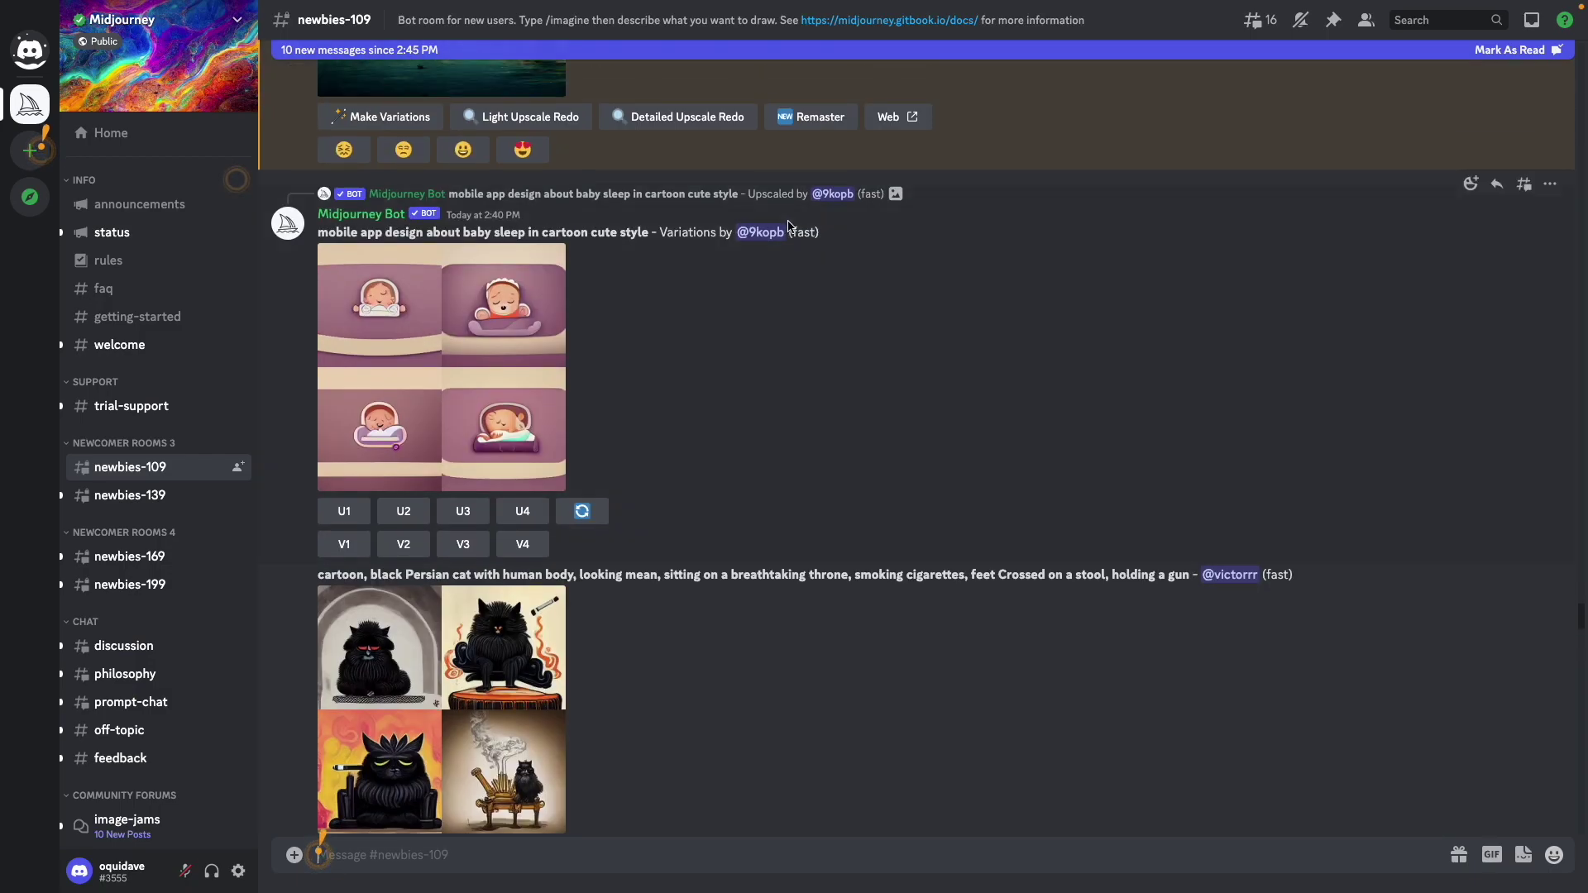
pyautogui.scroll(5, 826, 241)
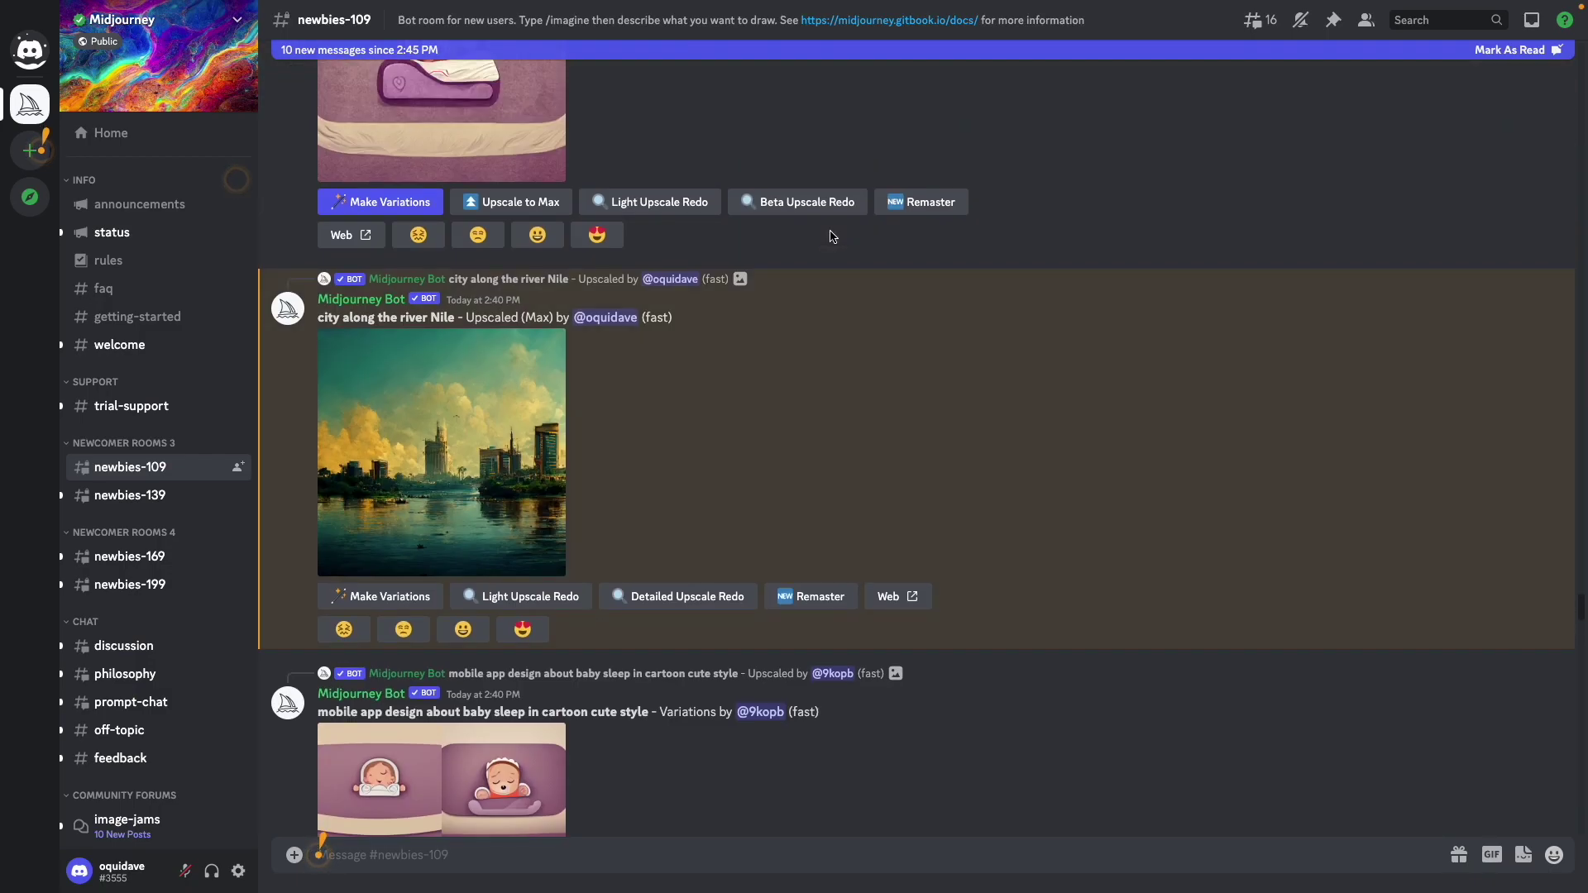
pyautogui.scroll(10, 786, 232)
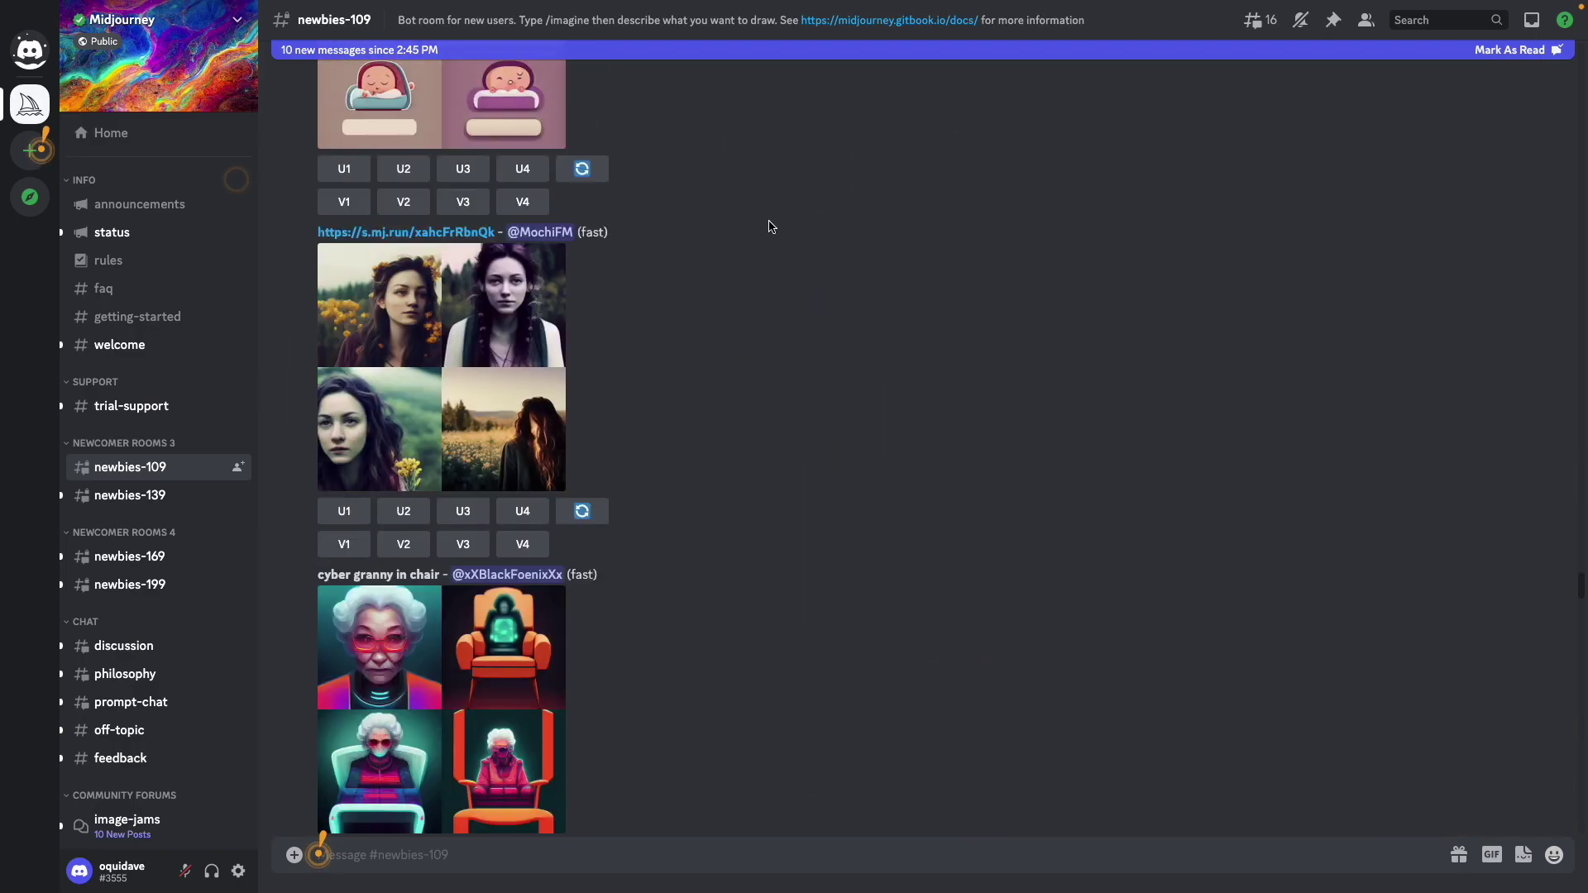
pyautogui.scroll(10, 767, 228)
pyautogui.scroll(1, 767, 227)
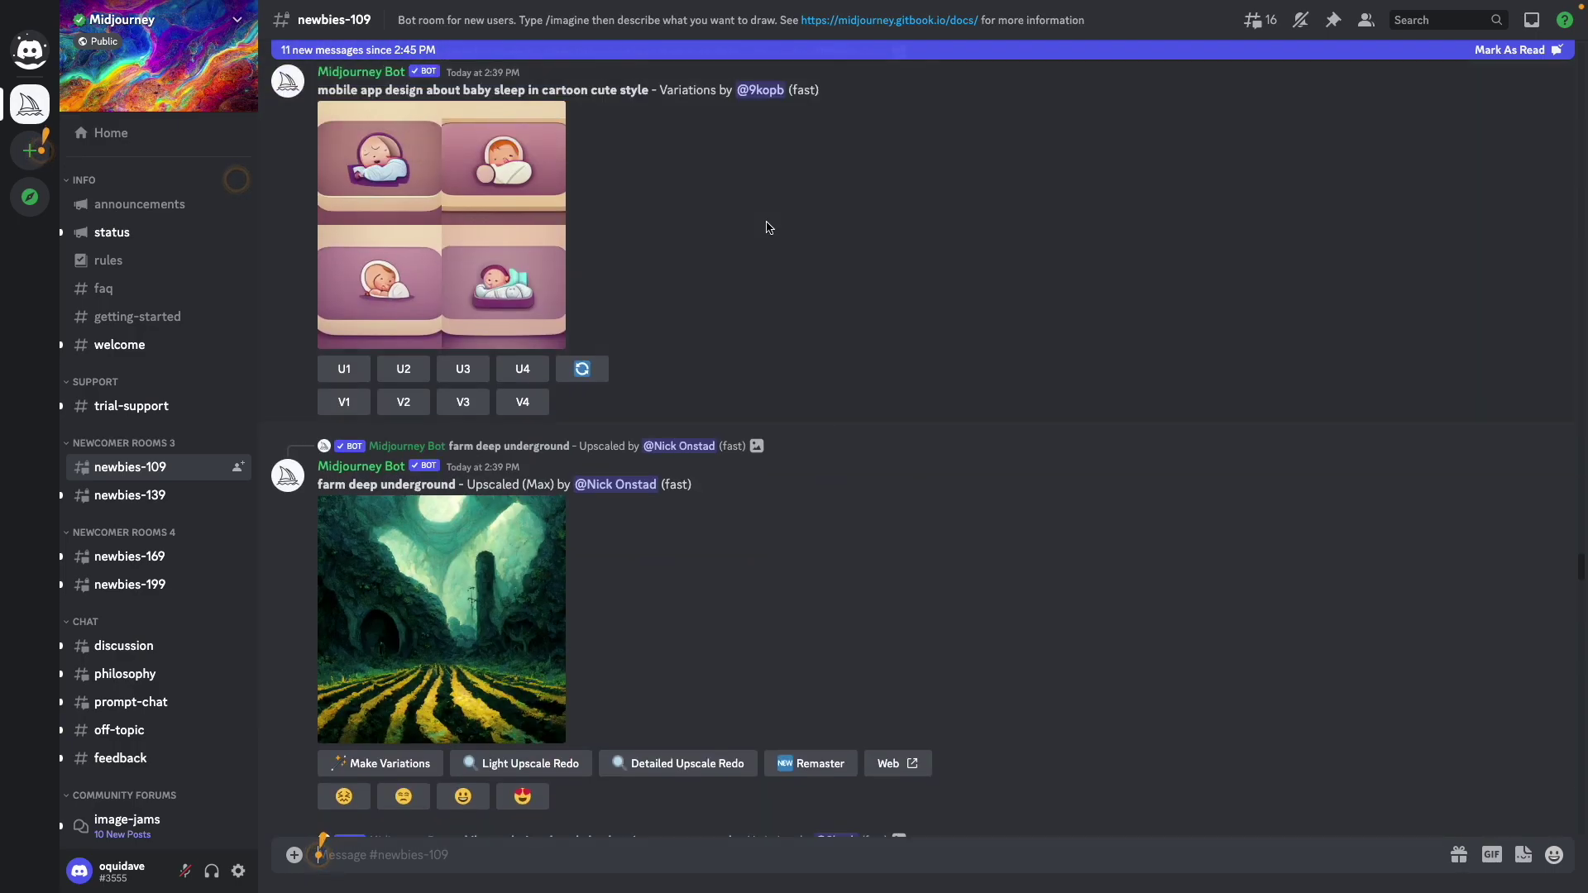
pyautogui.scroll(8, 767, 227)
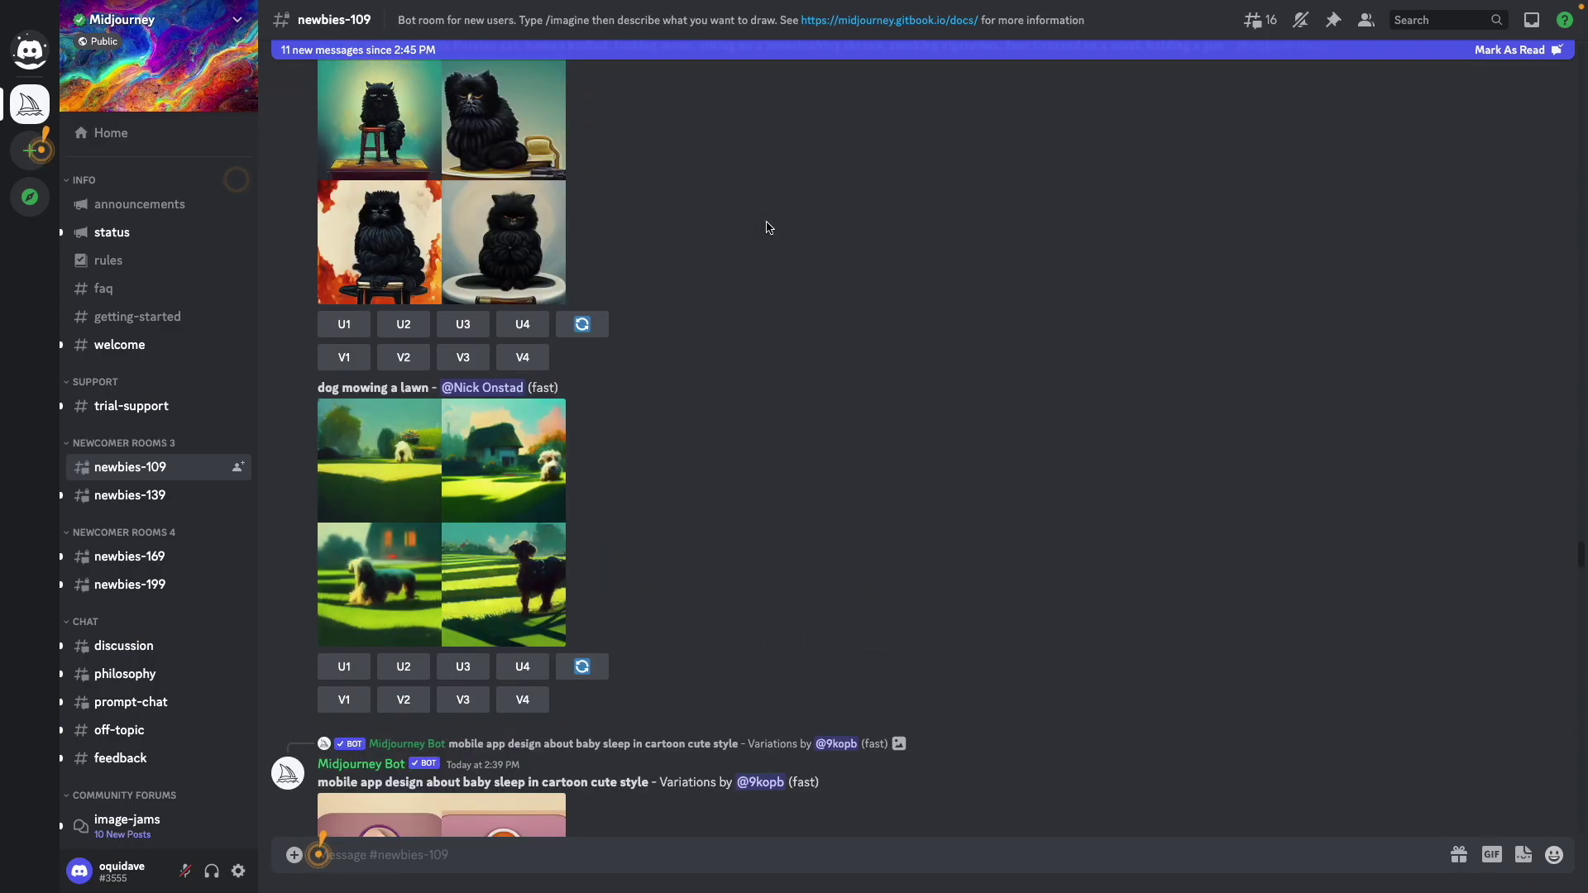